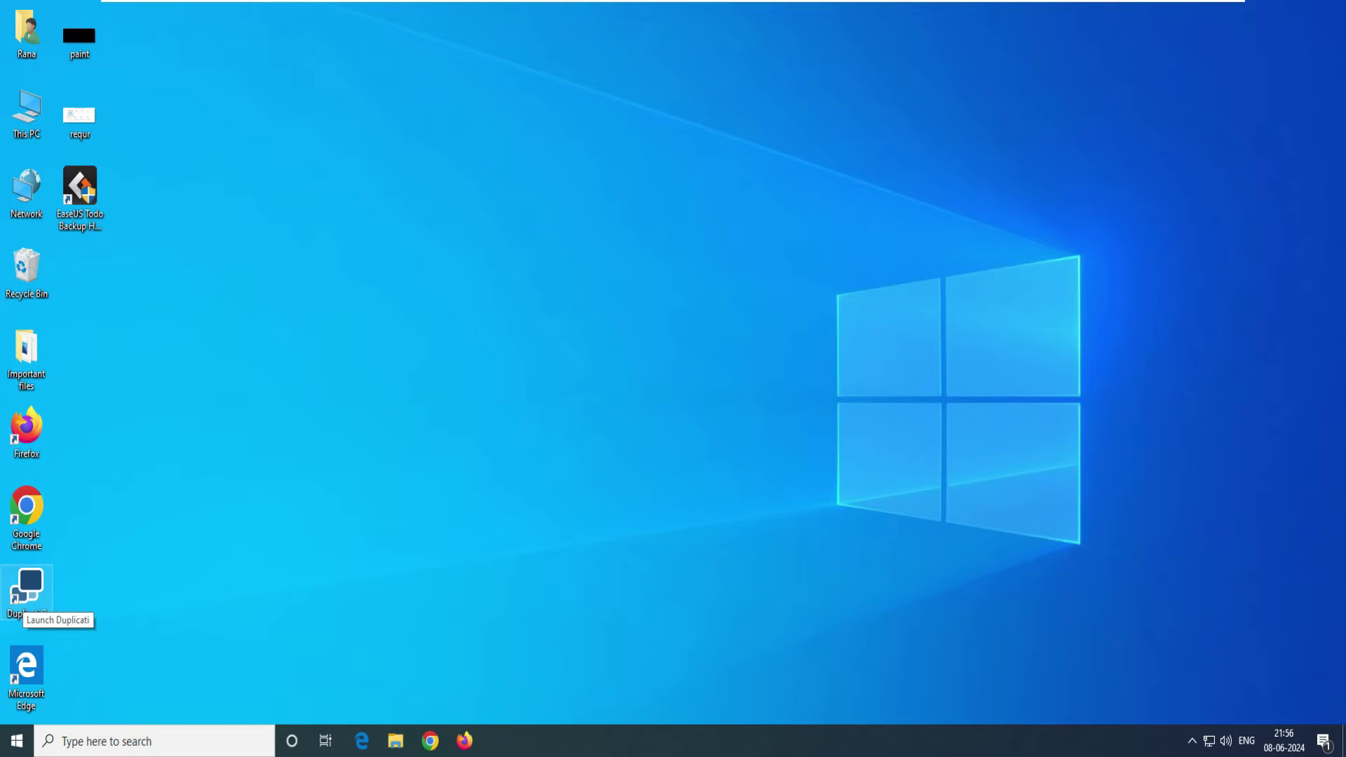
Step: Launch Duplicati from the desktop and sign in with the account password
{"action": "double_click", "coordinate": [27, 592]}
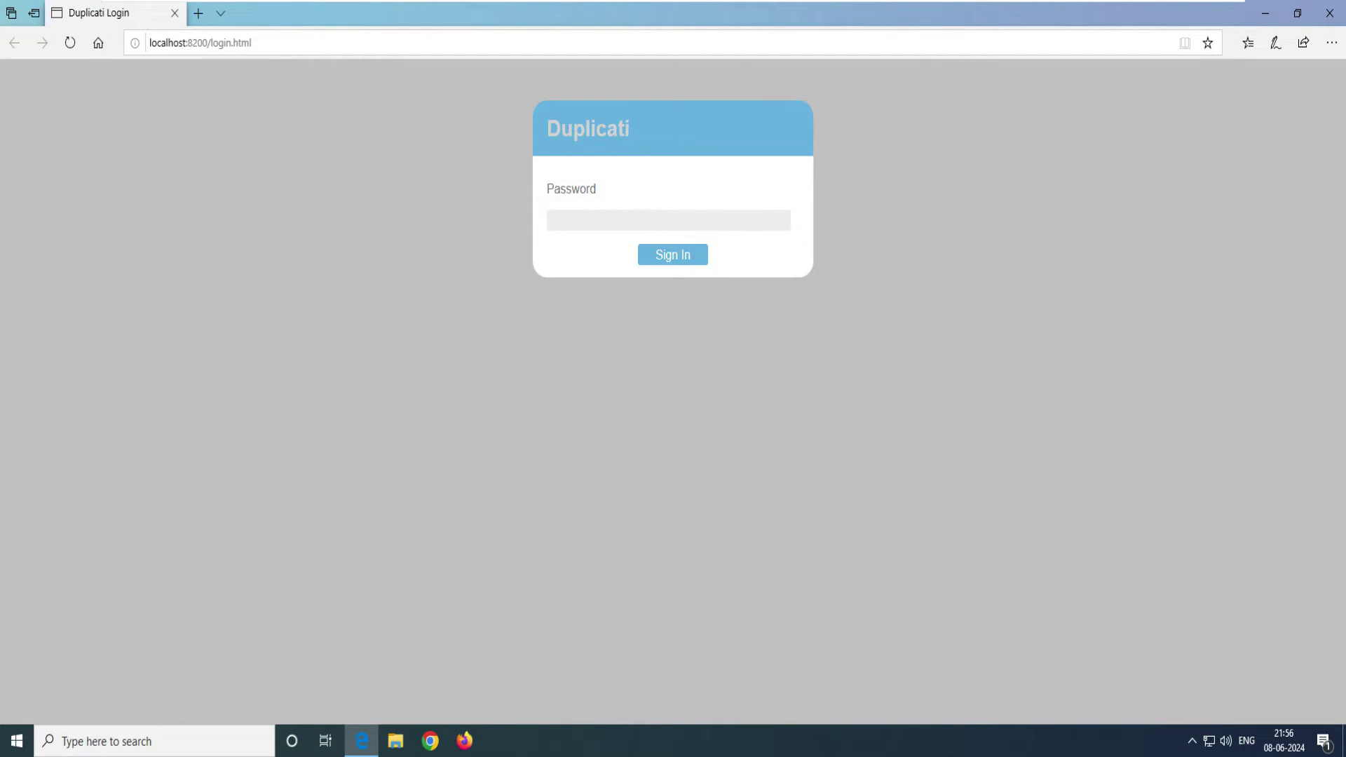
{"action": "type", "text": "123456789"}
{"action": "key", "text": "Return"}
{"action": "key", "text": "Return"}
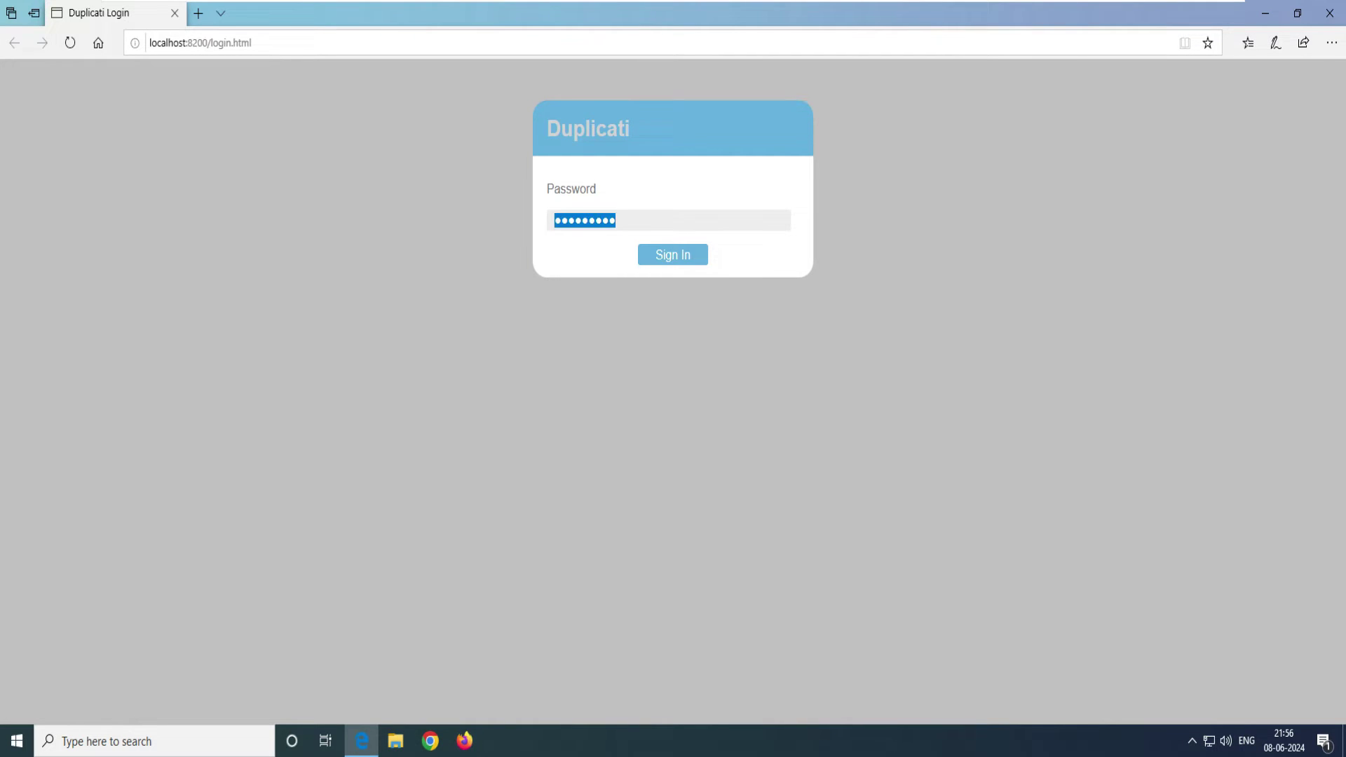
{"action": "type", "text": "123"}
{"action": "key", "text": "Return"}
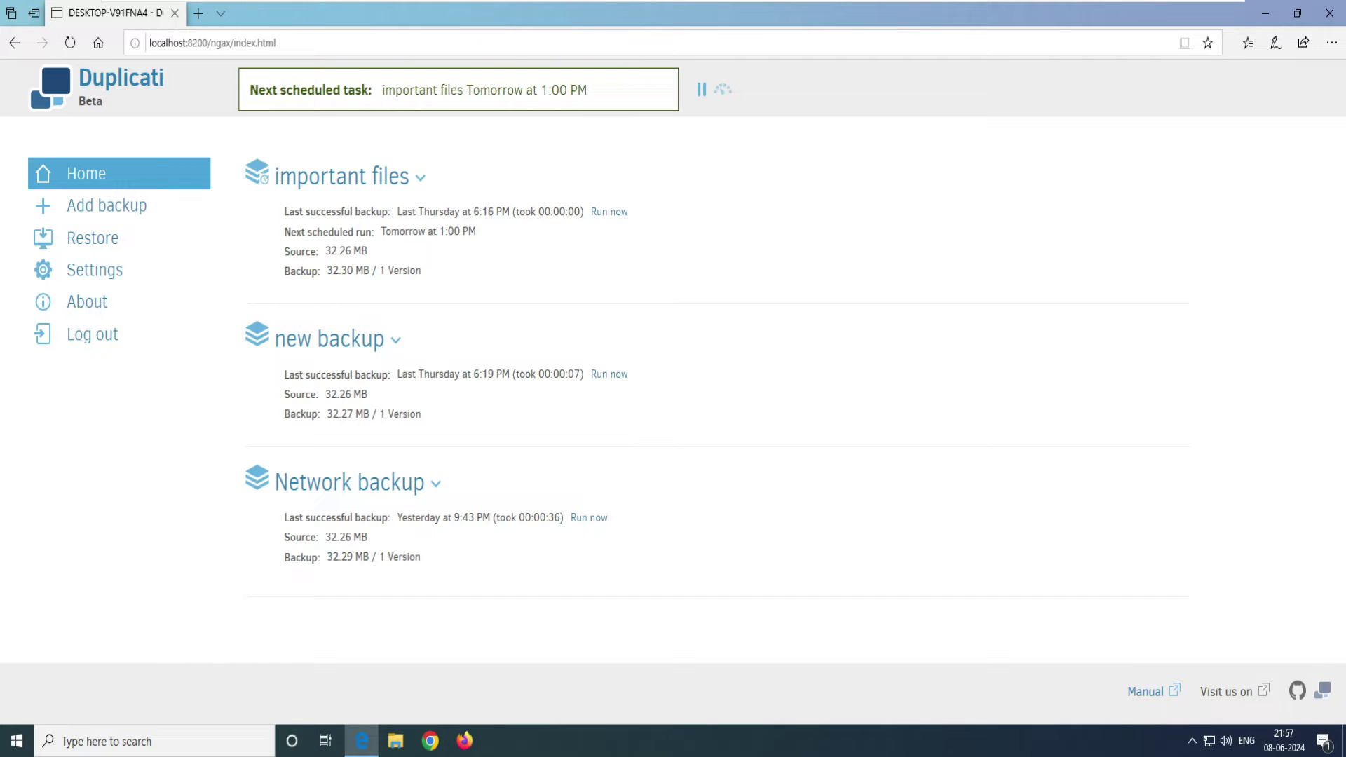
Step: Start adding a backup job, choosing to configure a new backup
{"action": "left_click", "coordinate": [107, 205]}
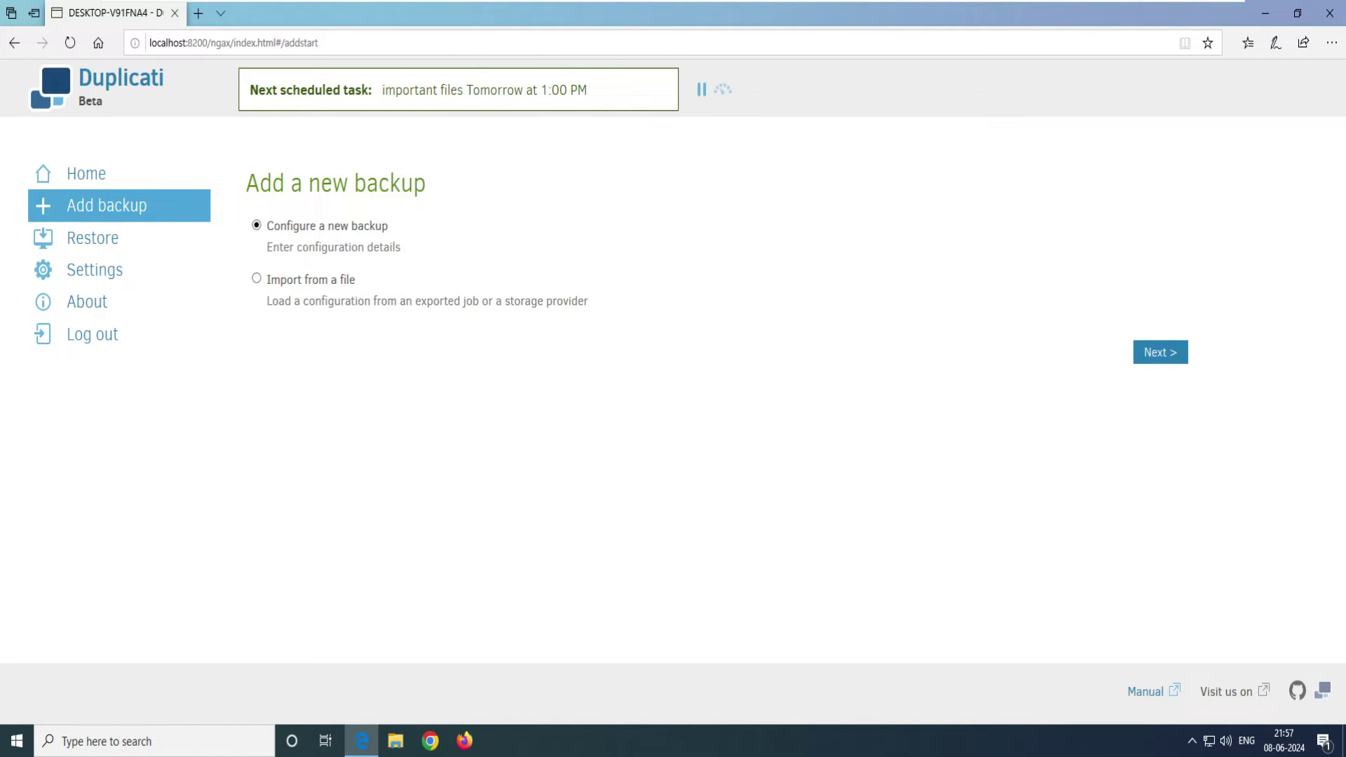
{"action": "left_click_drag", "start_coordinate": [390, 226], "coordinate": [280, 225]}
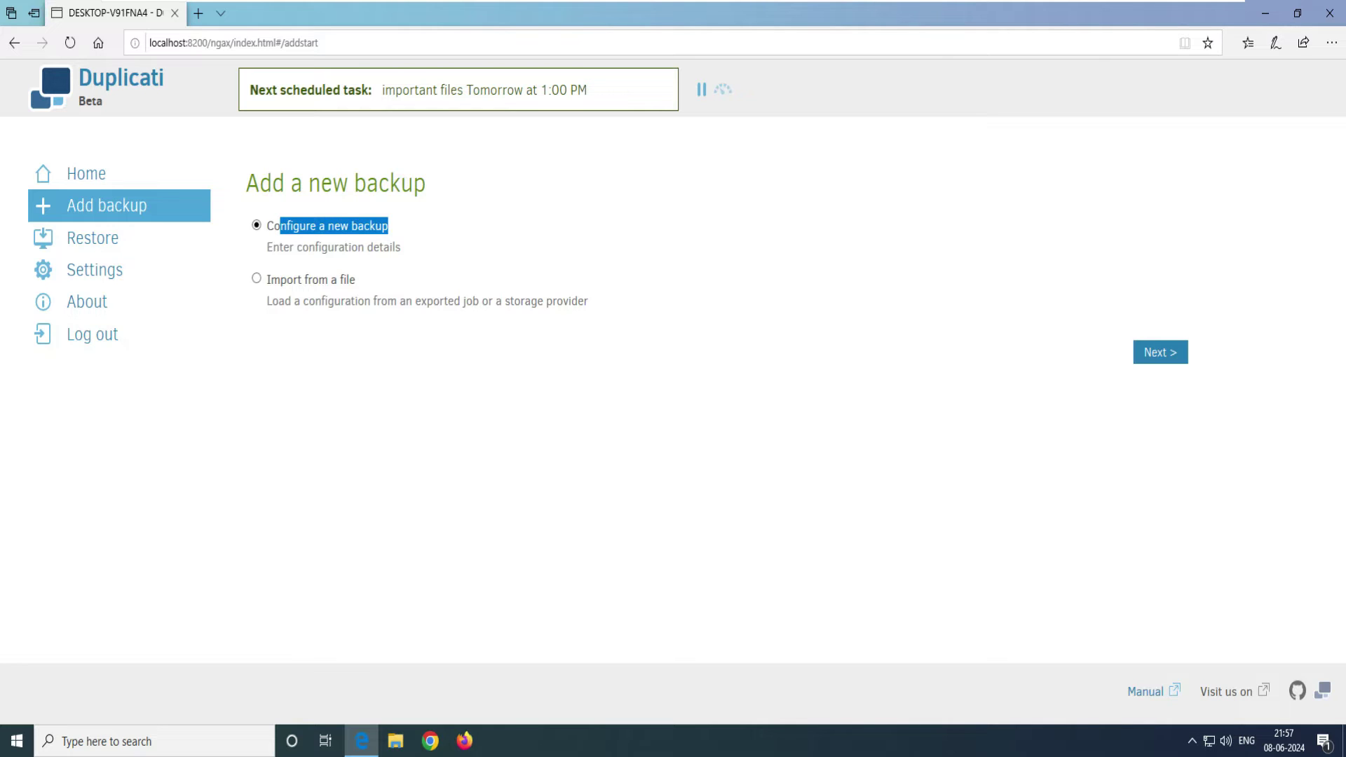
{"action": "left_click_drag", "start_coordinate": [403, 247], "coordinate": [273, 226]}
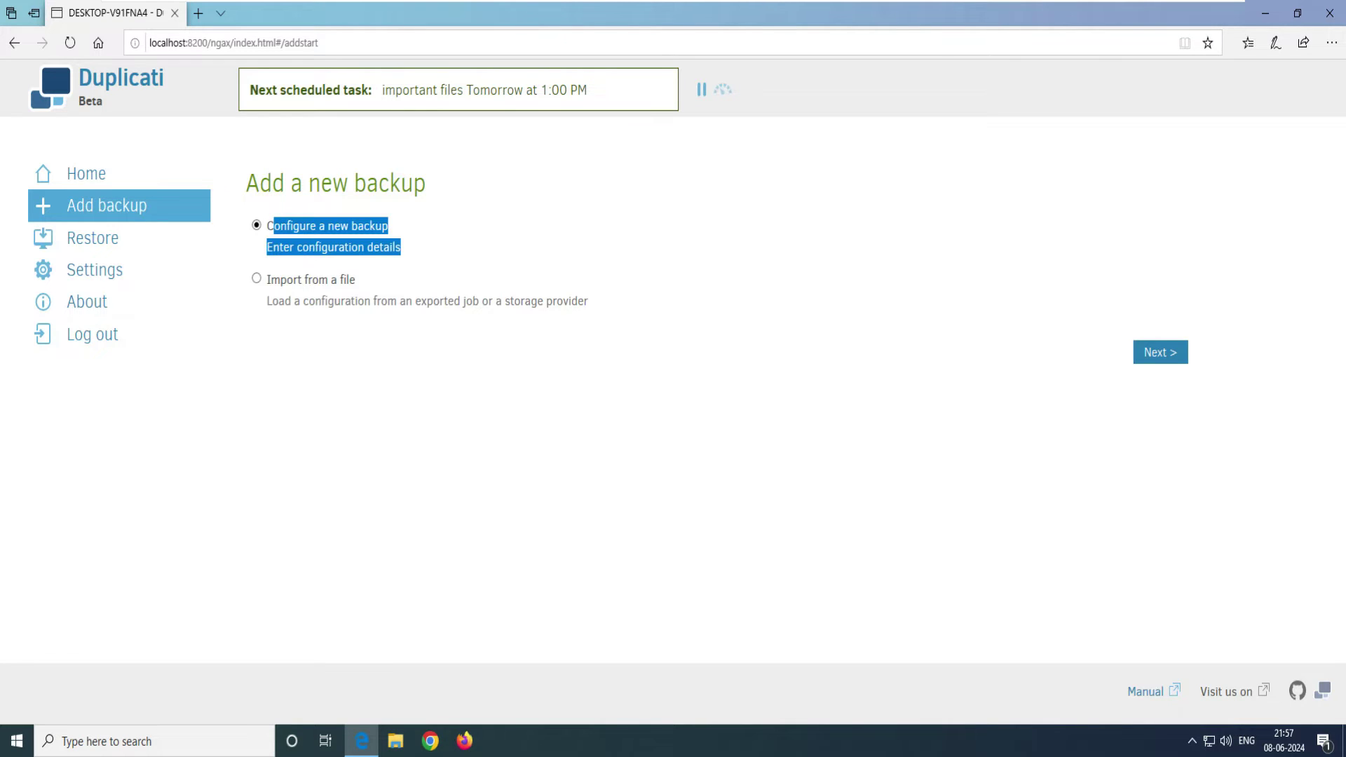
{"action": "left_click", "coordinate": [1160, 352]}
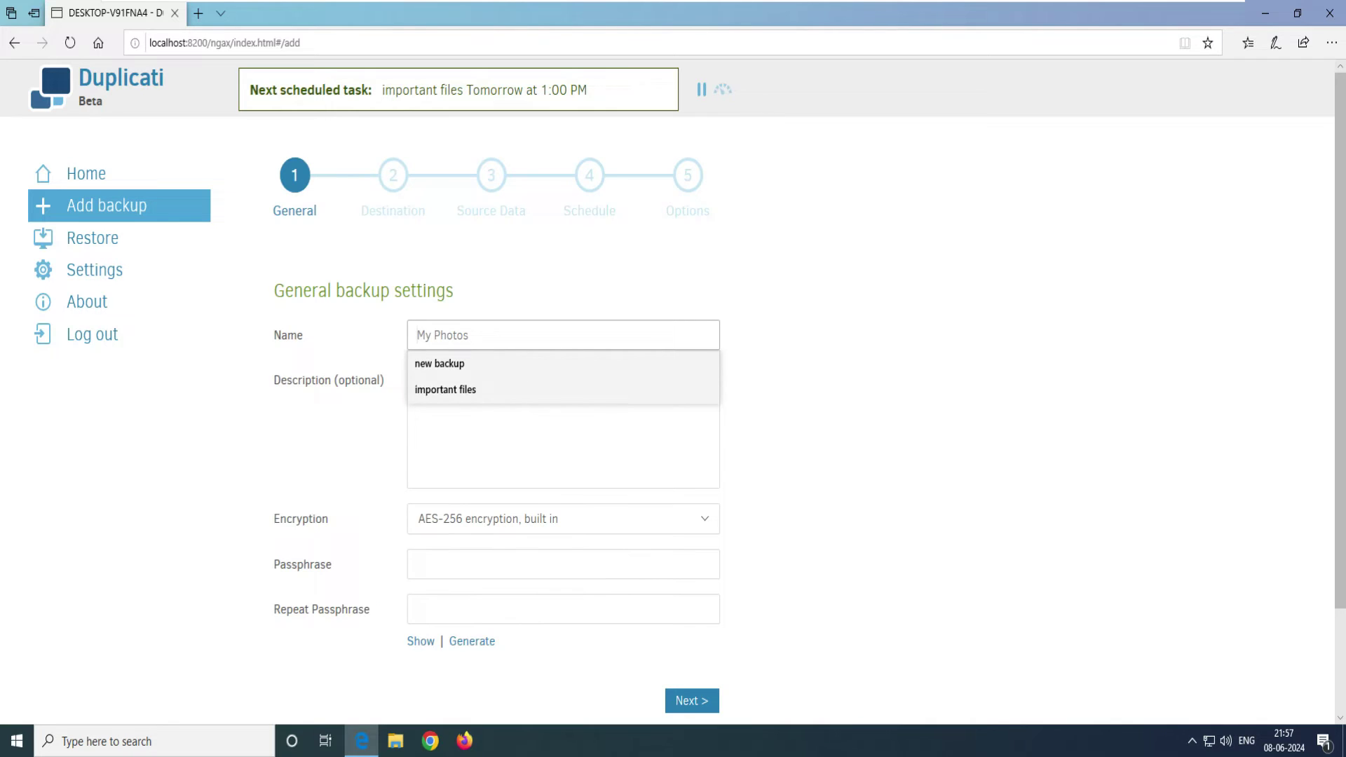
Step: Name the backup 'Google drive backup' and reuse that text as its description
{"action": "triple_click", "coordinate": [364, 290]}
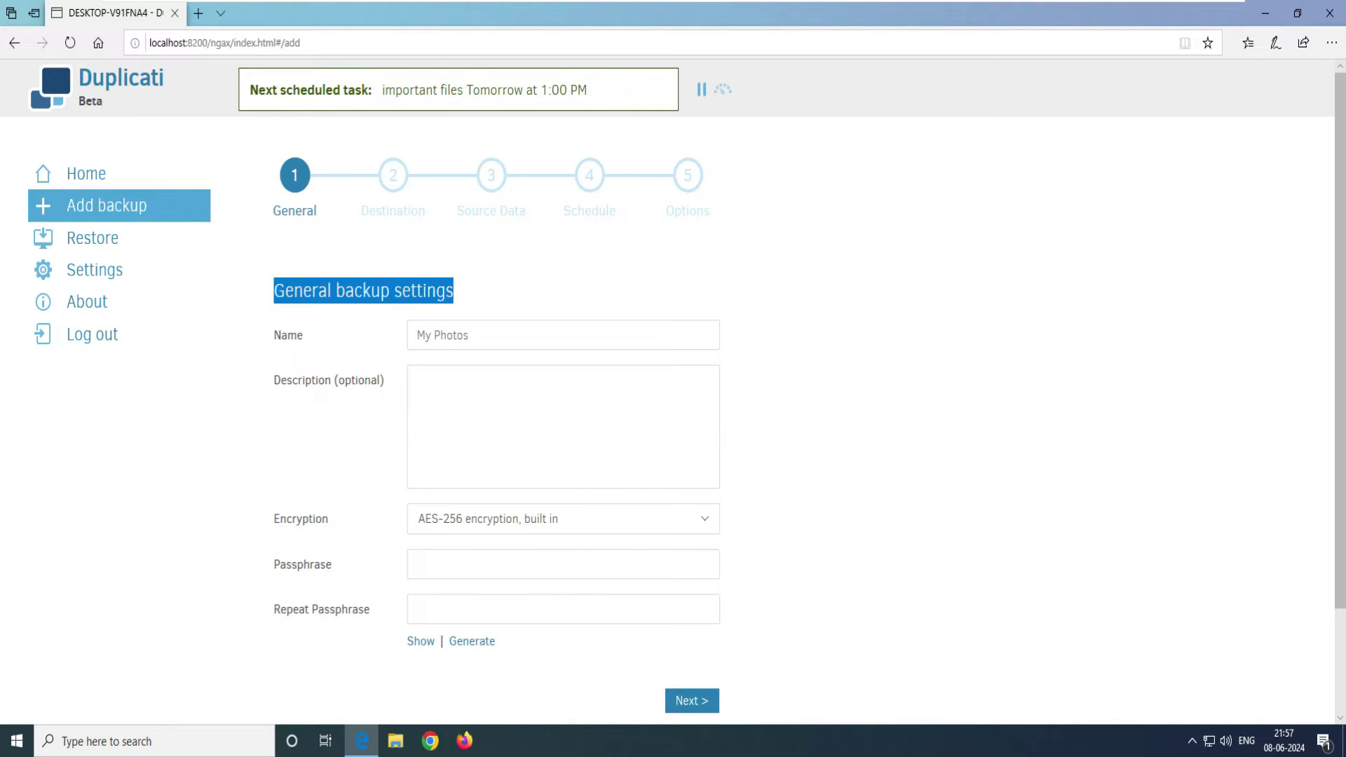
{"action": "left_click", "coordinate": [421, 335]}
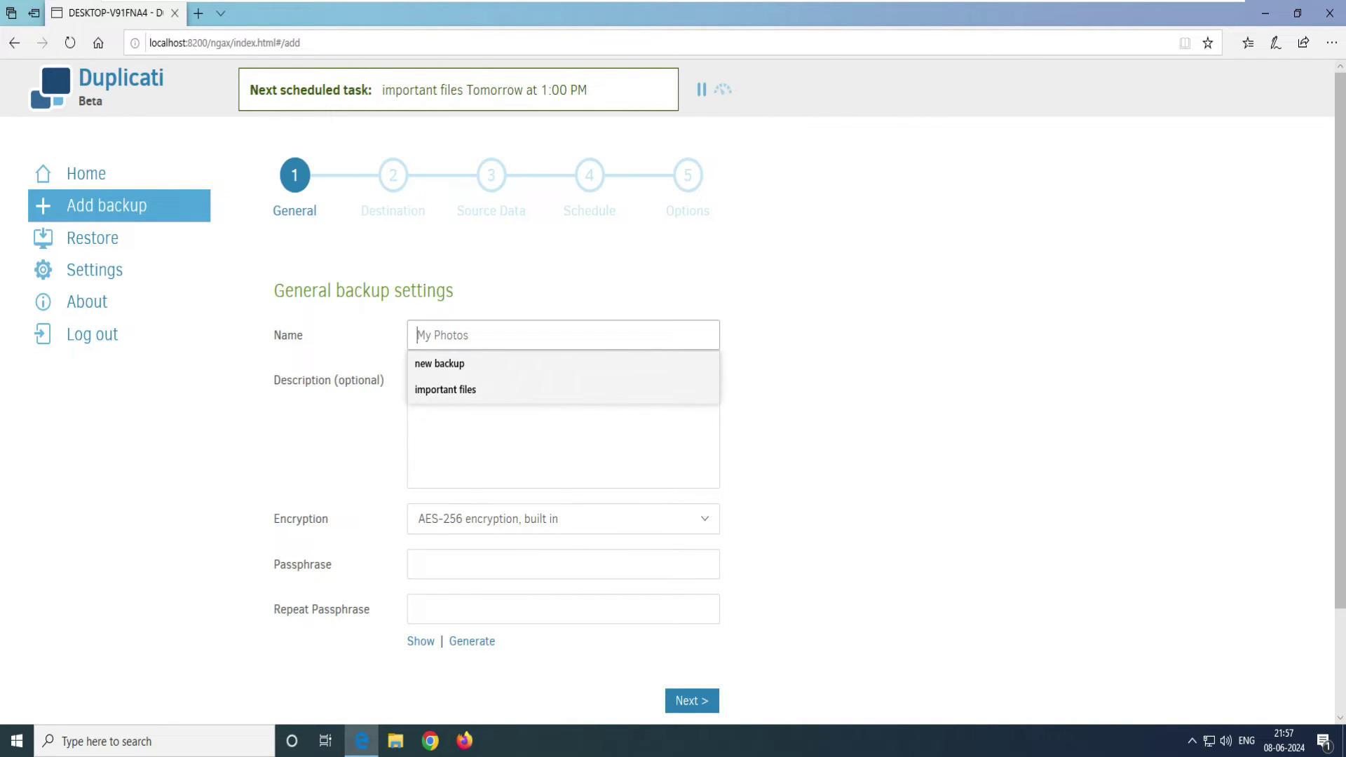
{"action": "type", "text": "Google drive backup"}
{"action": "key", "text": "Tab"}
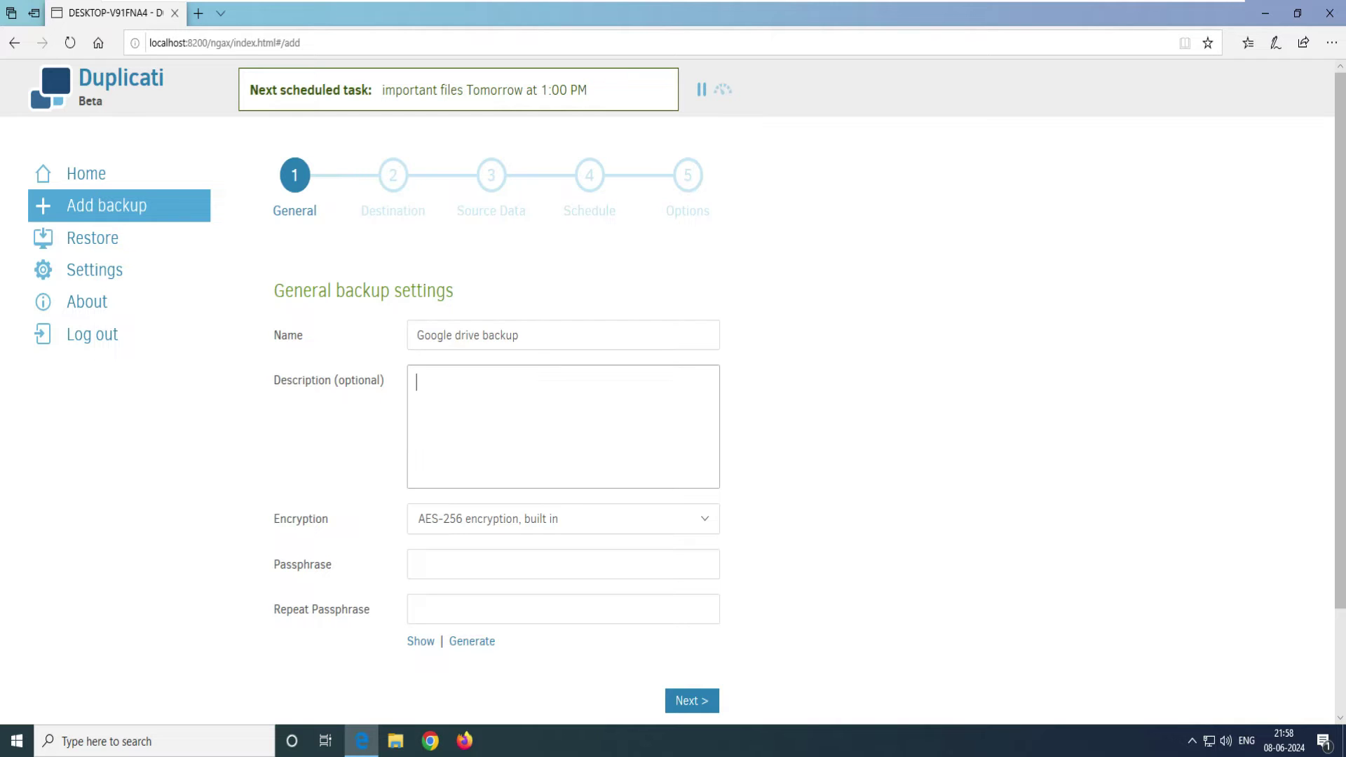
{"action": "key", "text": "shift+Tab"}
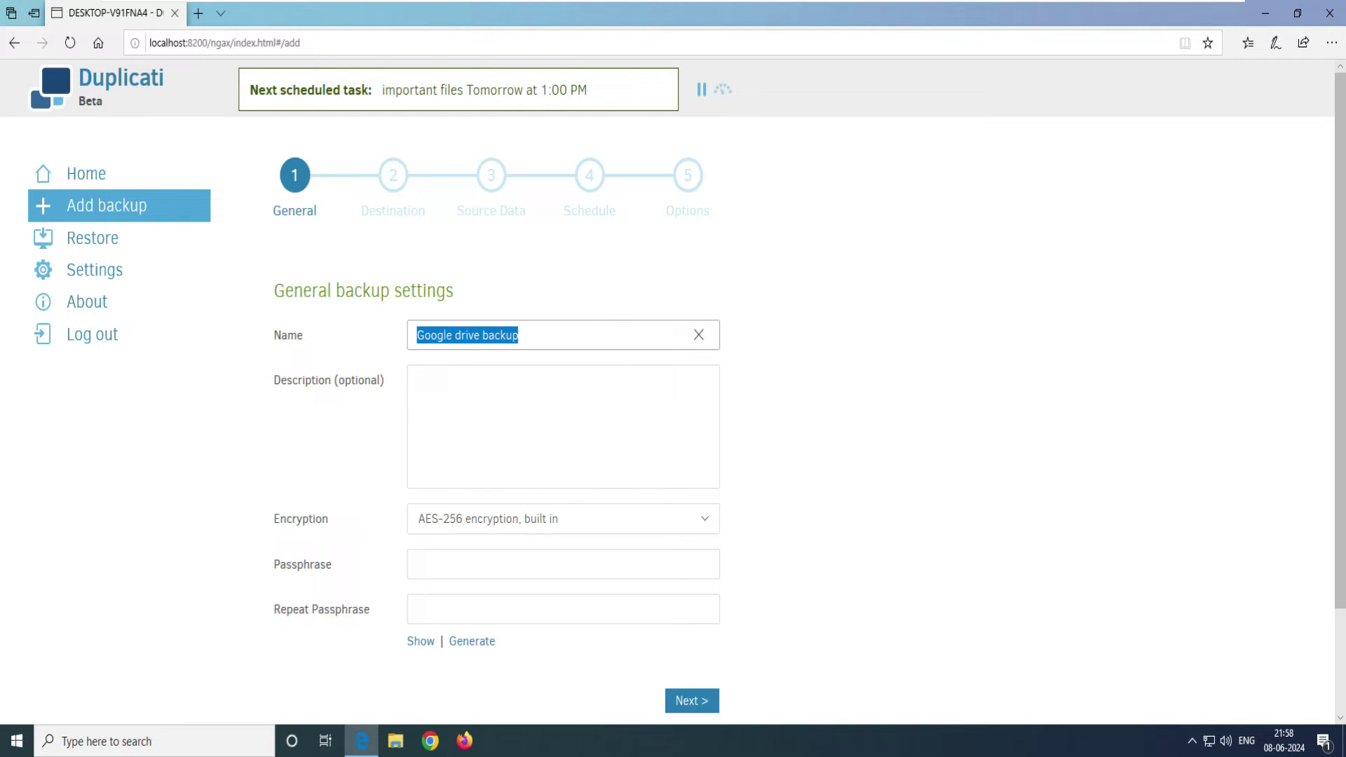
{"action": "key", "text": "ctrl+c"}
{"action": "key", "text": "Tab"}
{"action": "key", "text": "ctrl+v"}
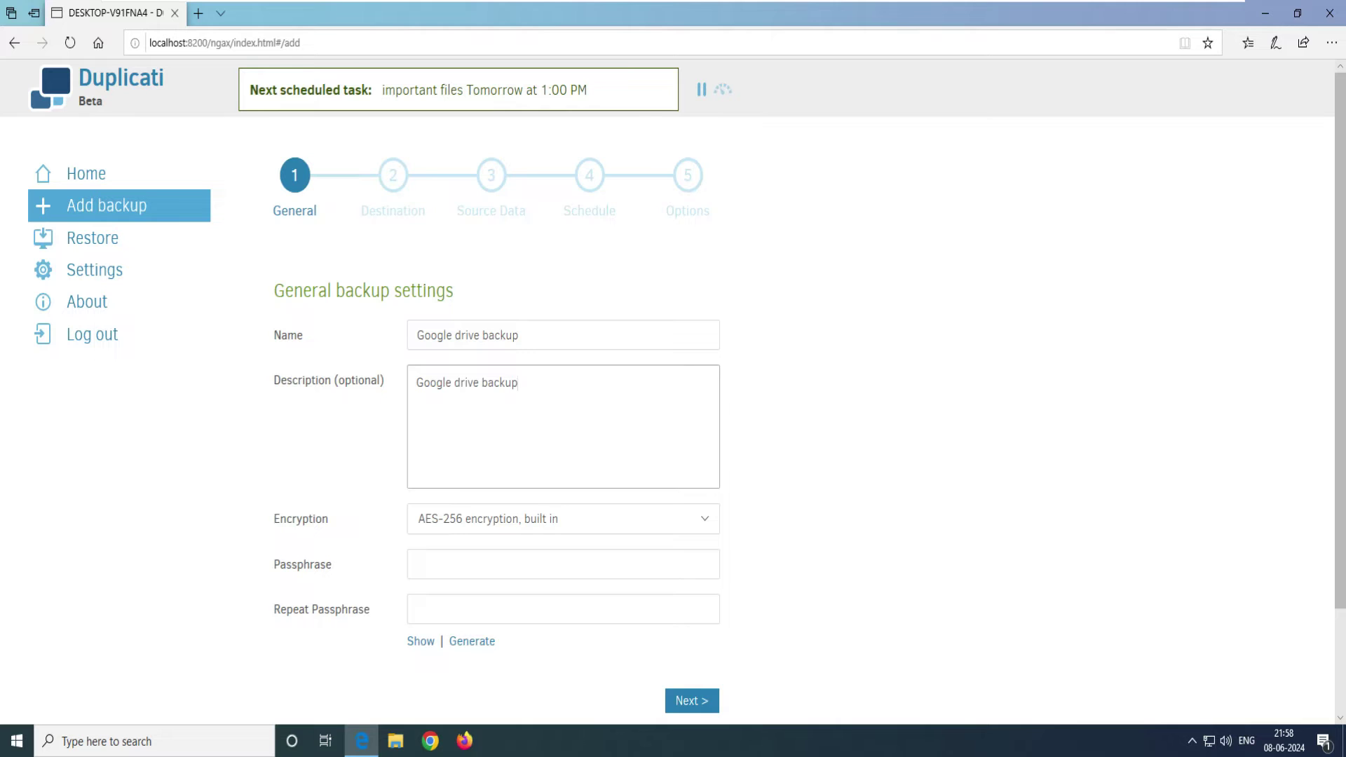
Step: Generate a very strong encryption passphrase and copy it for safekeeping
{"action": "left_click", "coordinate": [563, 565]}
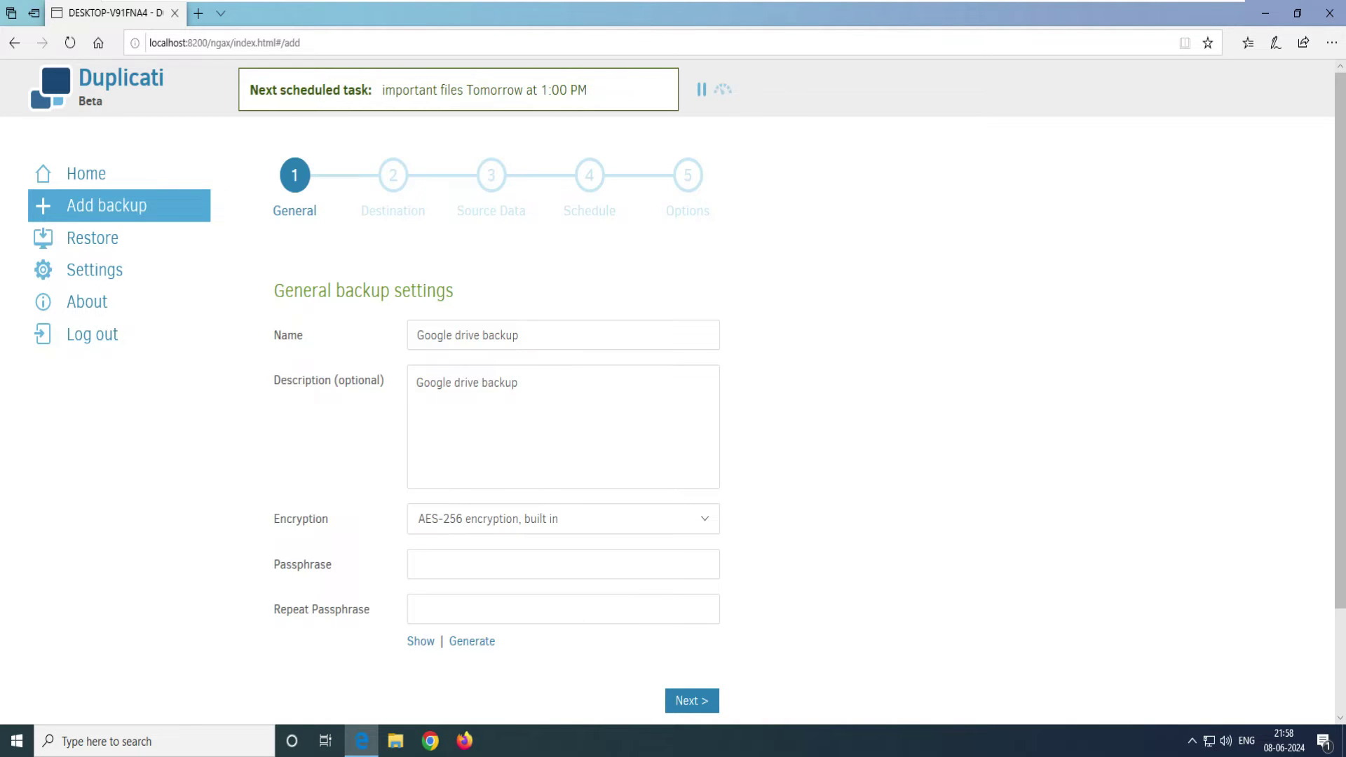
{"action": "double_click", "coordinate": [301, 518]}
{"action": "left_click", "coordinate": [563, 565]}
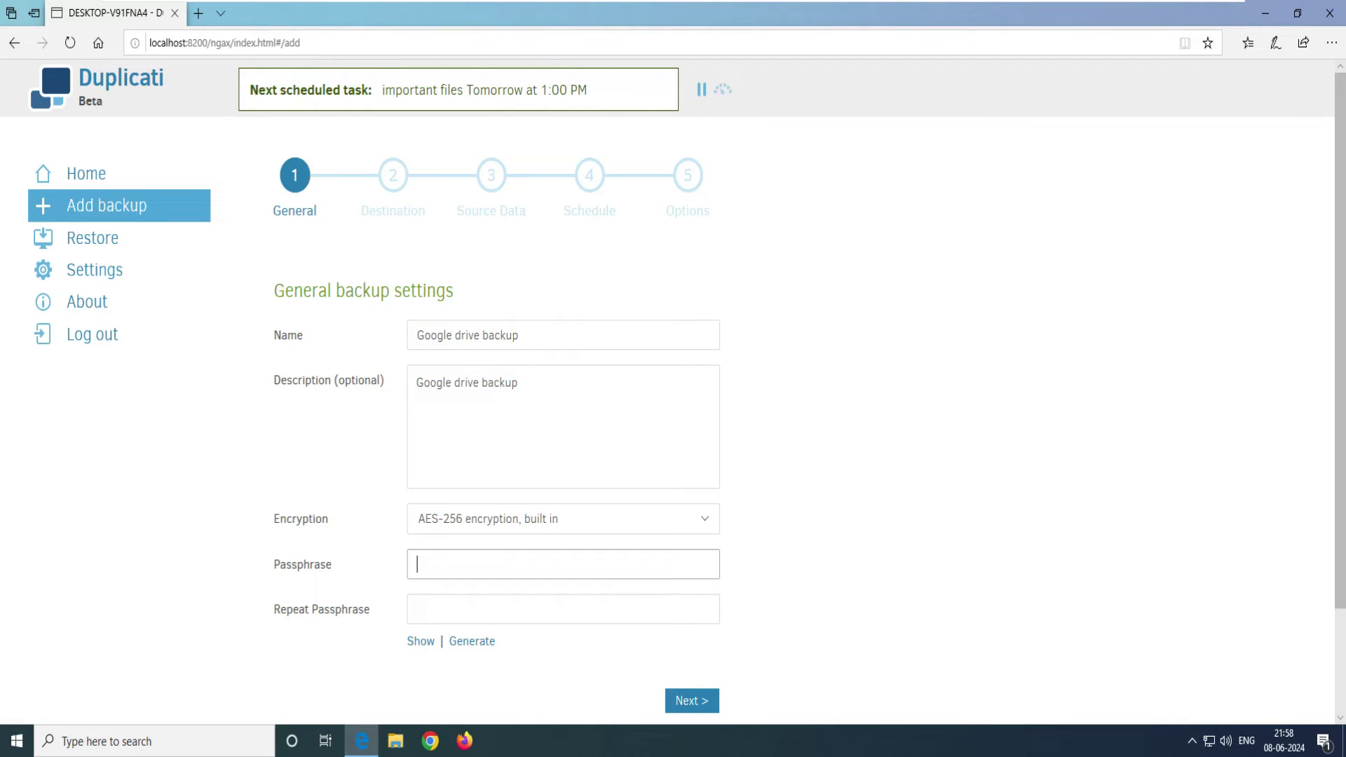
{"action": "left_click", "coordinate": [471, 640]}
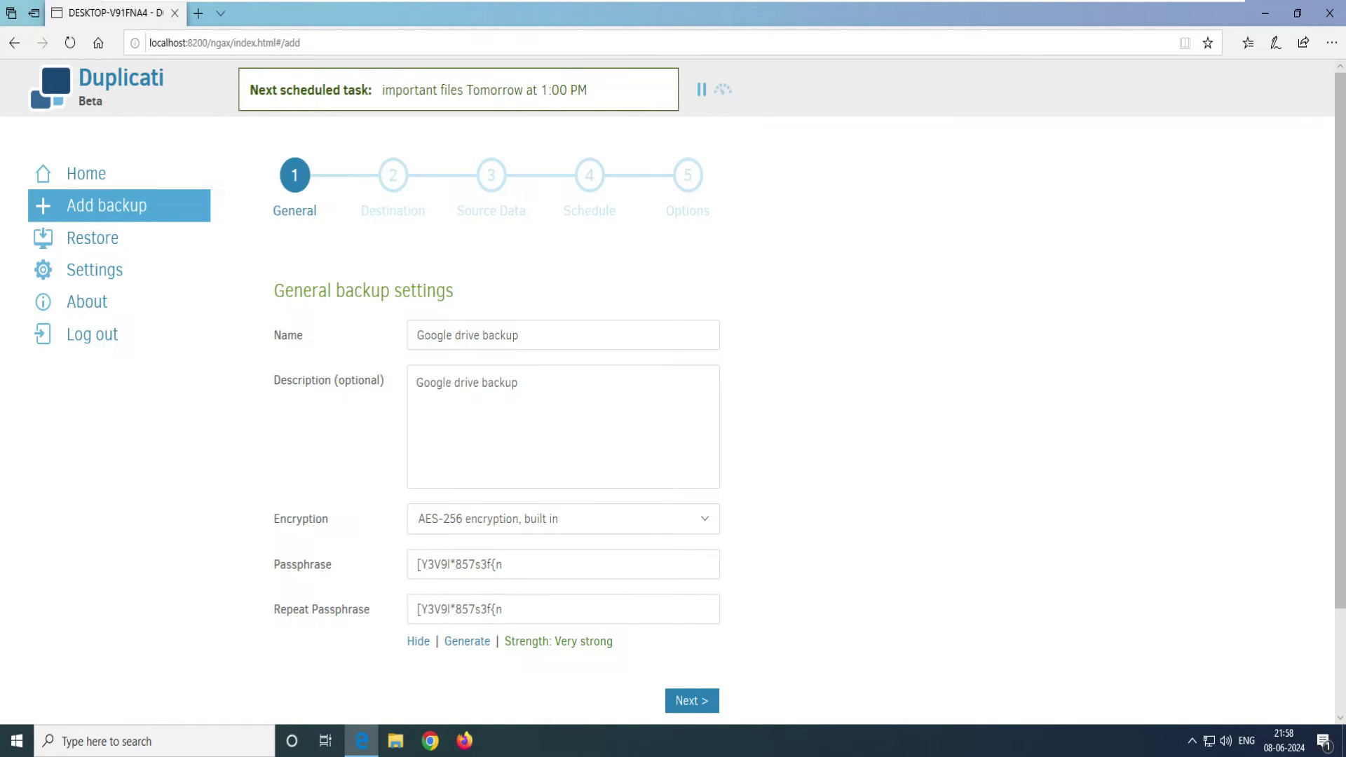
{"action": "left_click_drag", "start_coordinate": [503, 564], "coordinate": [416, 564]}
{"action": "right_click", "coordinate": [450, 570]}
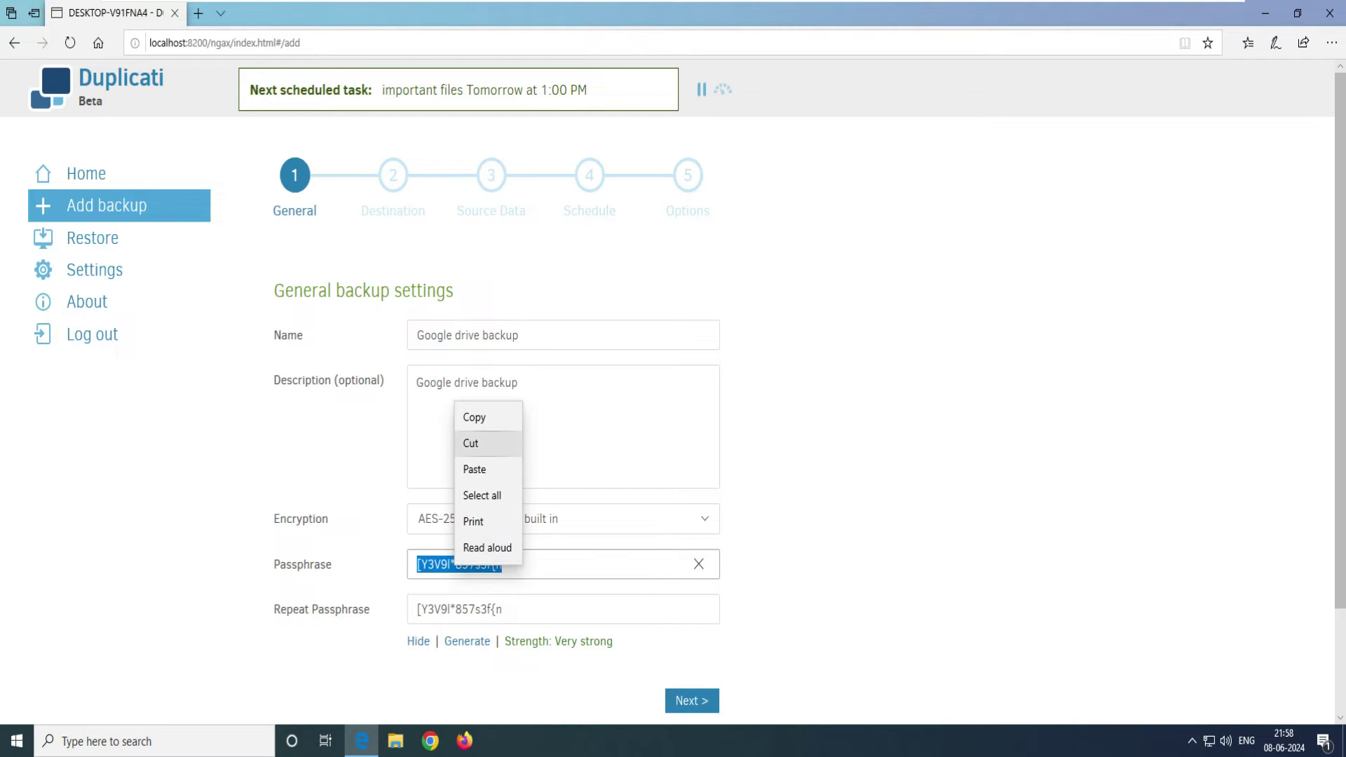
{"action": "left_click", "coordinate": [470, 418]}
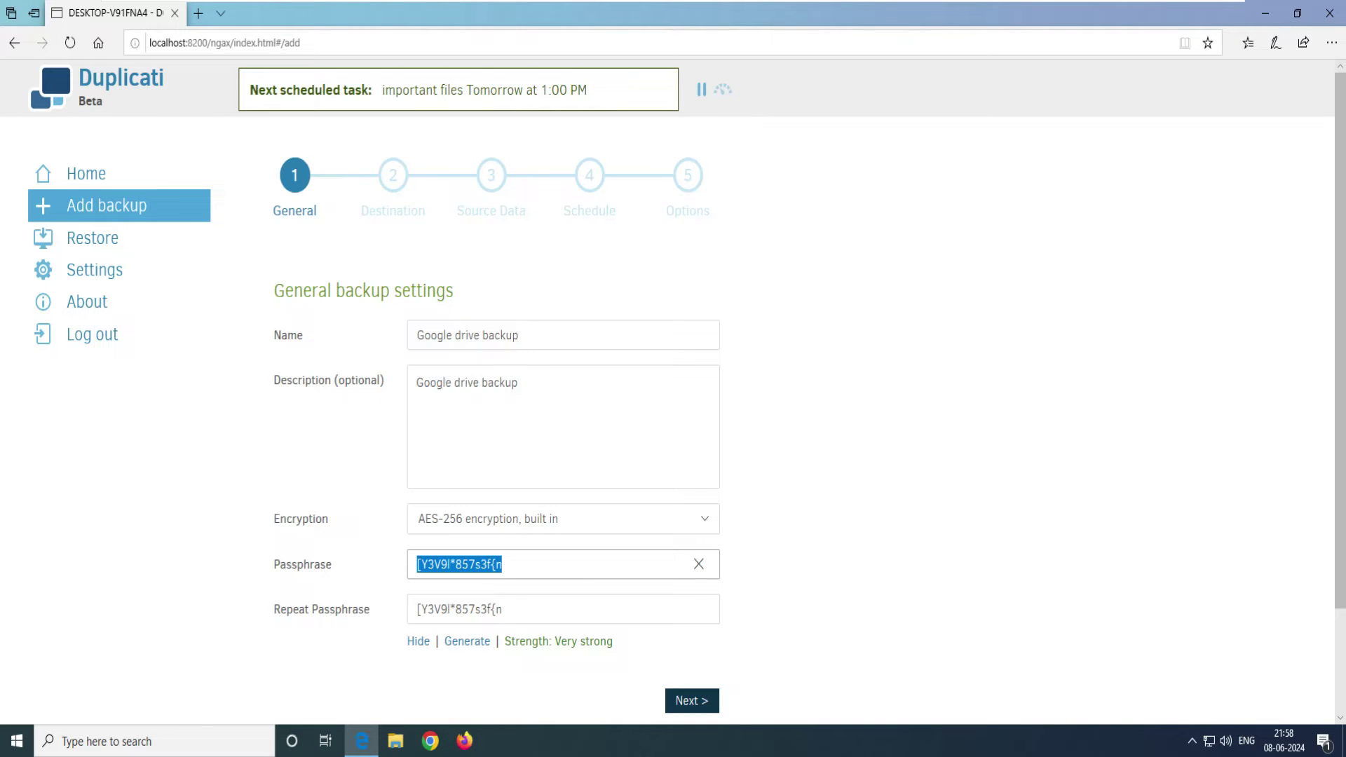
Step: On the destination step, set the storage type to Google Drive
{"action": "left_click", "coordinate": [691, 700]}
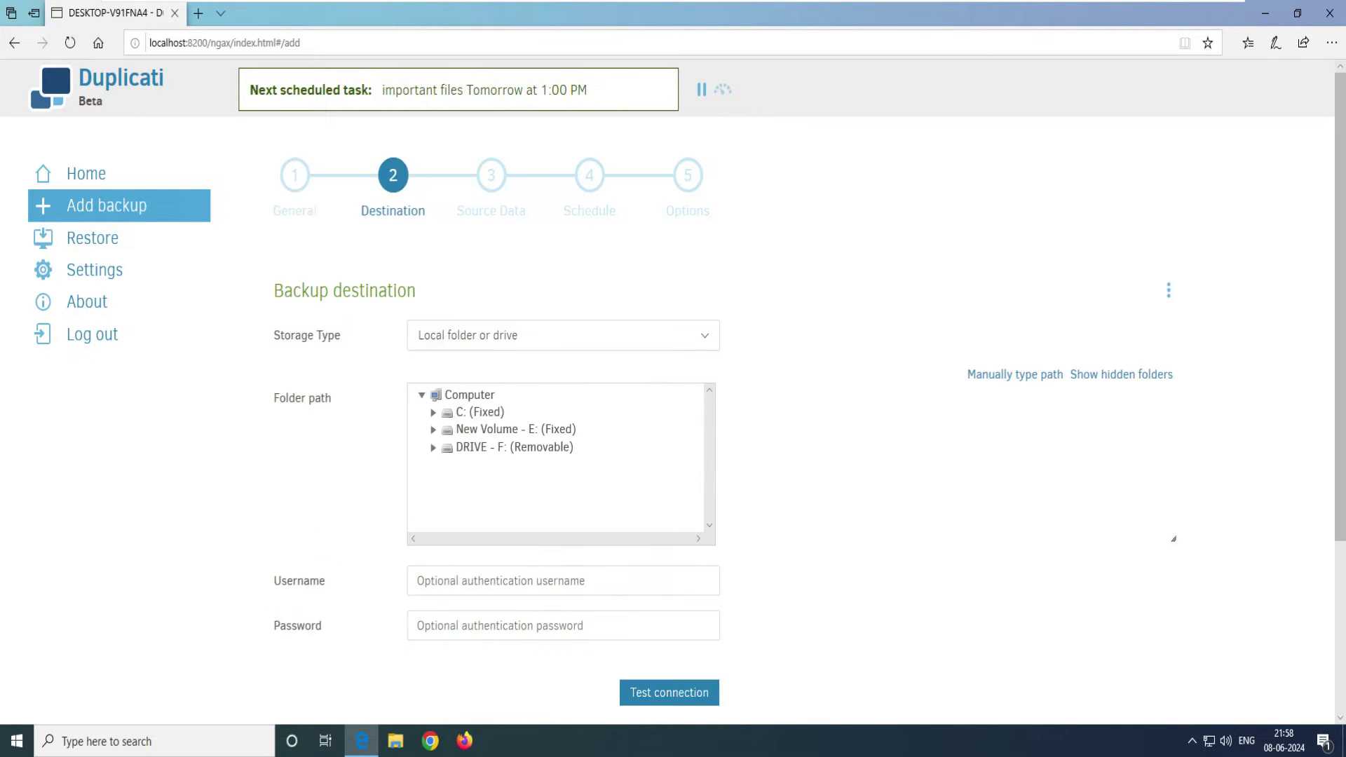
{"action": "left_click_drag", "start_coordinate": [416, 291], "coordinate": [273, 290]}
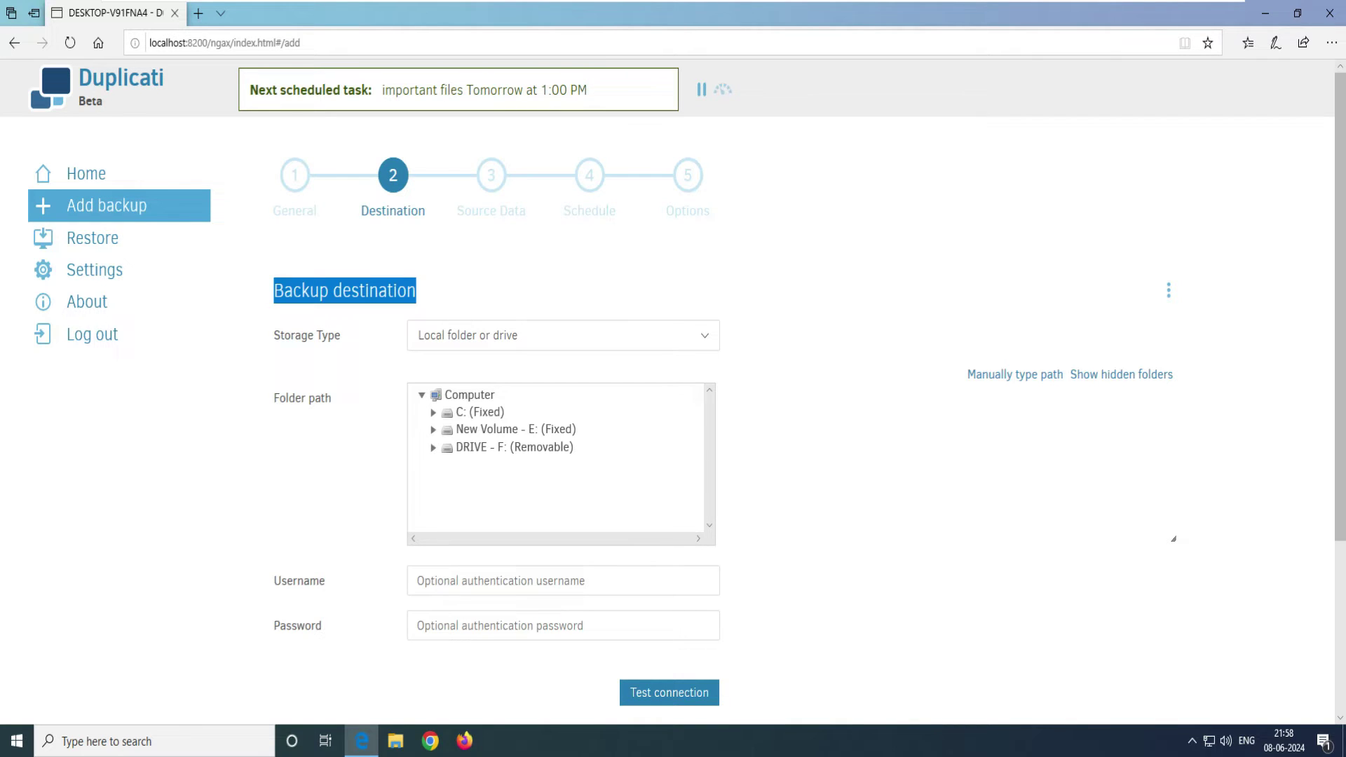
{"action": "left_click", "coordinate": [704, 335]}
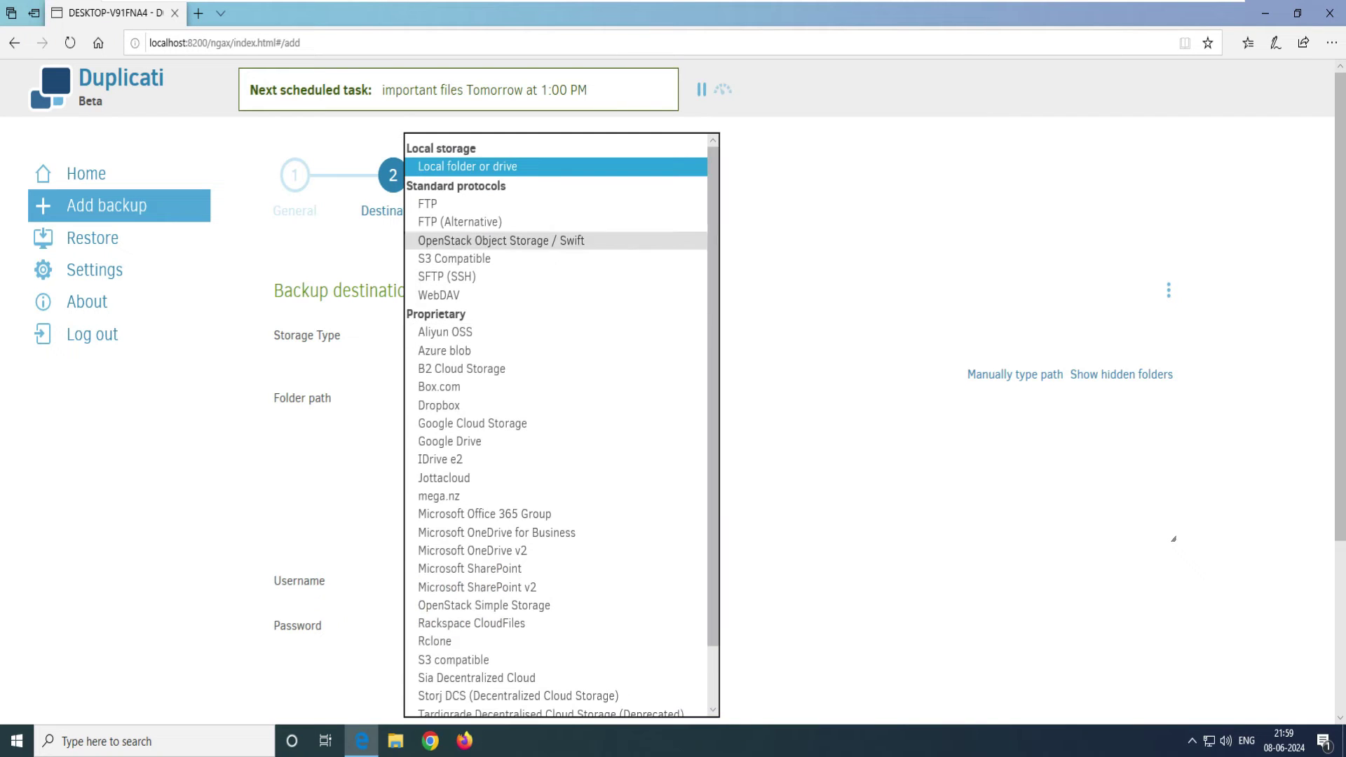
{"action": "key", "text": "Escape"}
{"action": "key", "text": "alt+Down"}
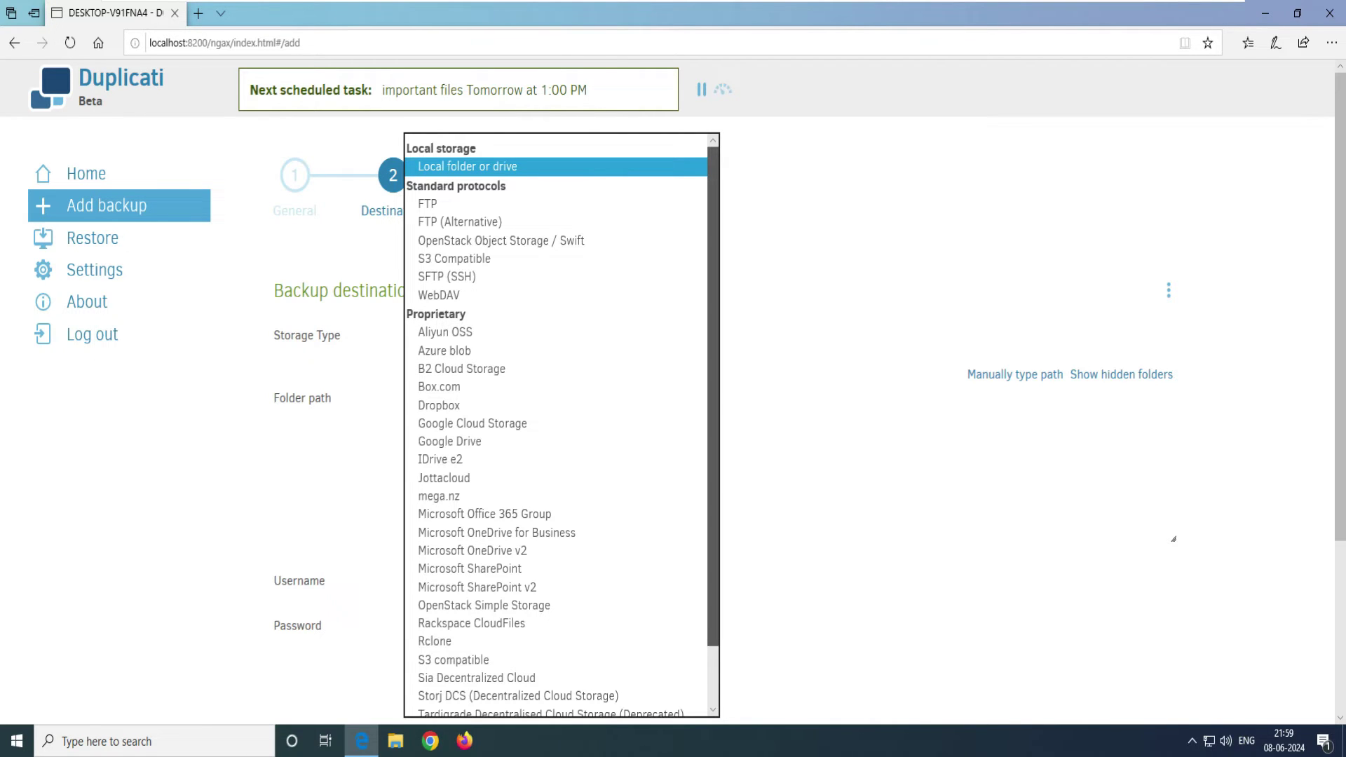
{"action": "scroll", "coordinate": [561, 425], "scroll_direction": "down", "scroll_amount": 2}
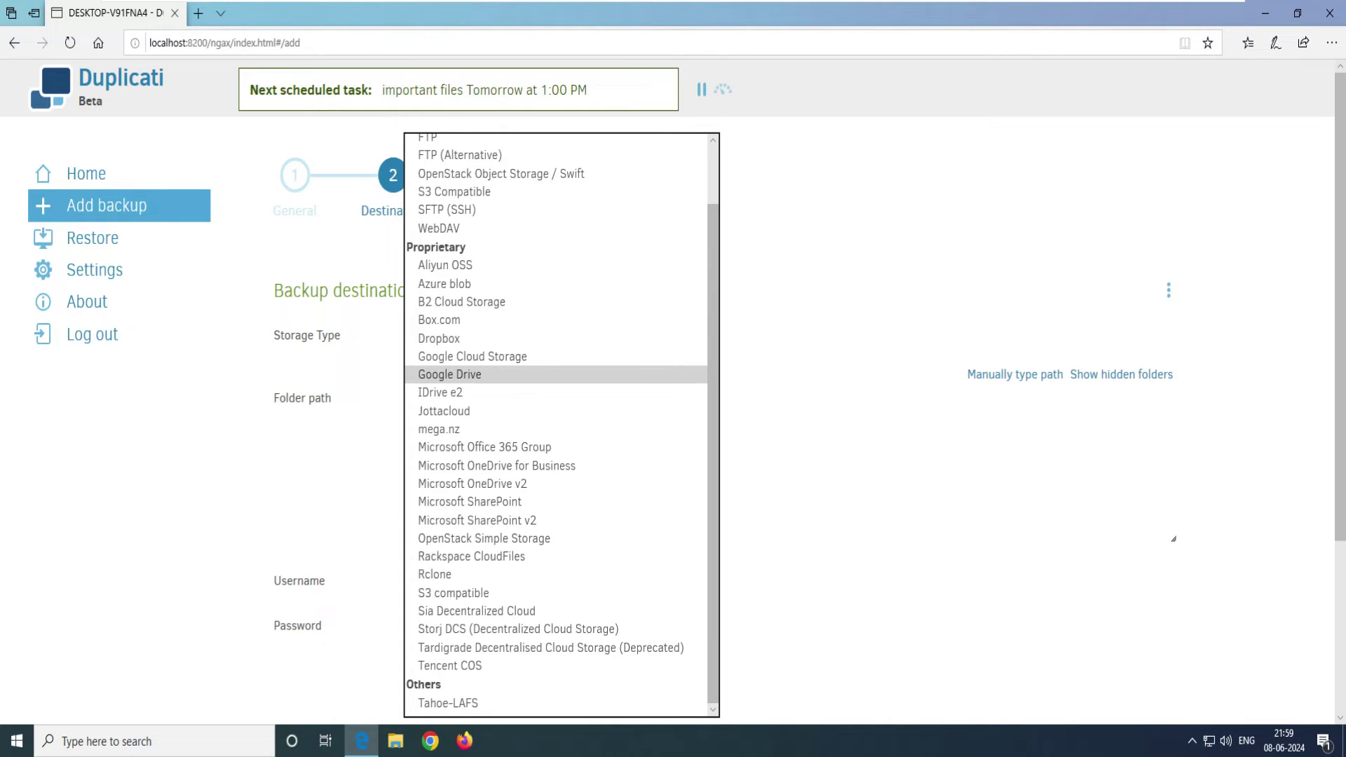
{"action": "left_click", "coordinate": [450, 375]}
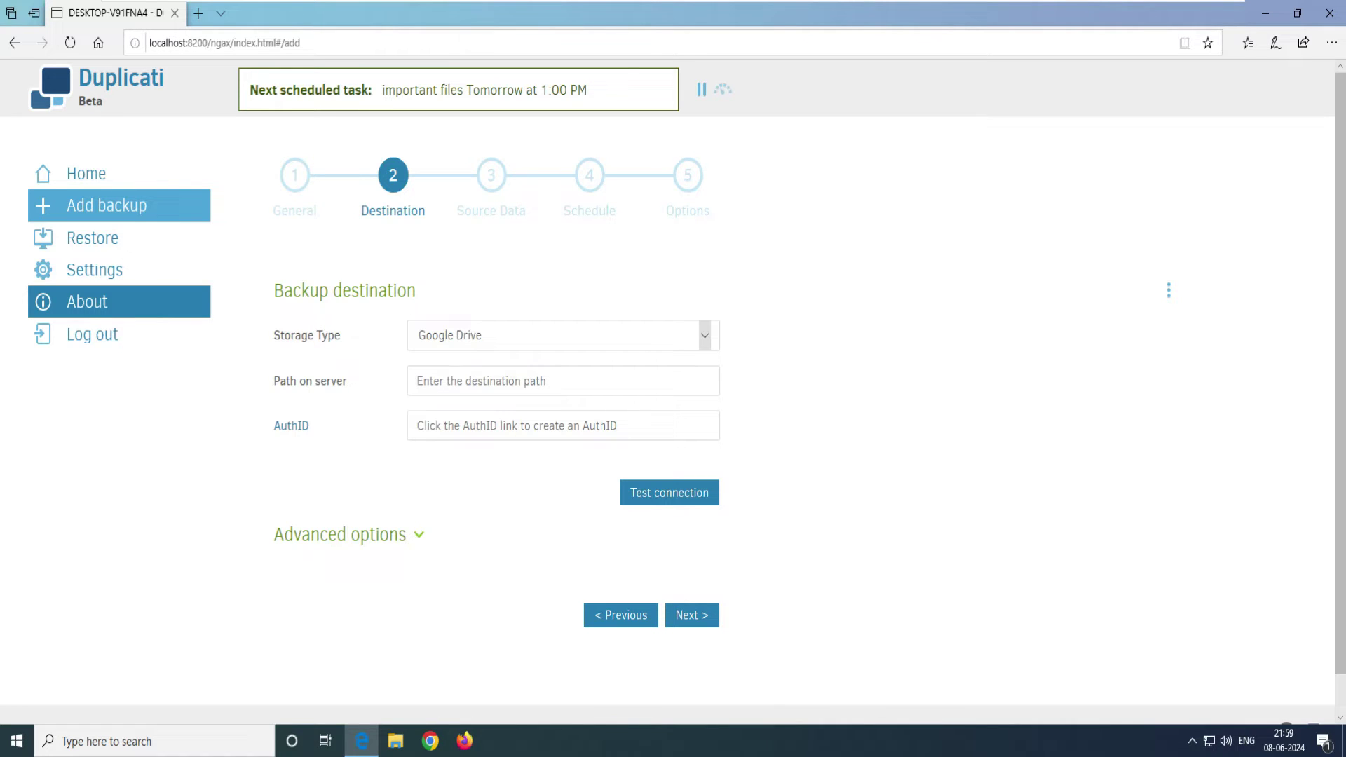
Step: Enter 'my home pc' as the server path and start creating a Google Drive AuthID
{"action": "left_click", "coordinate": [563, 381]}
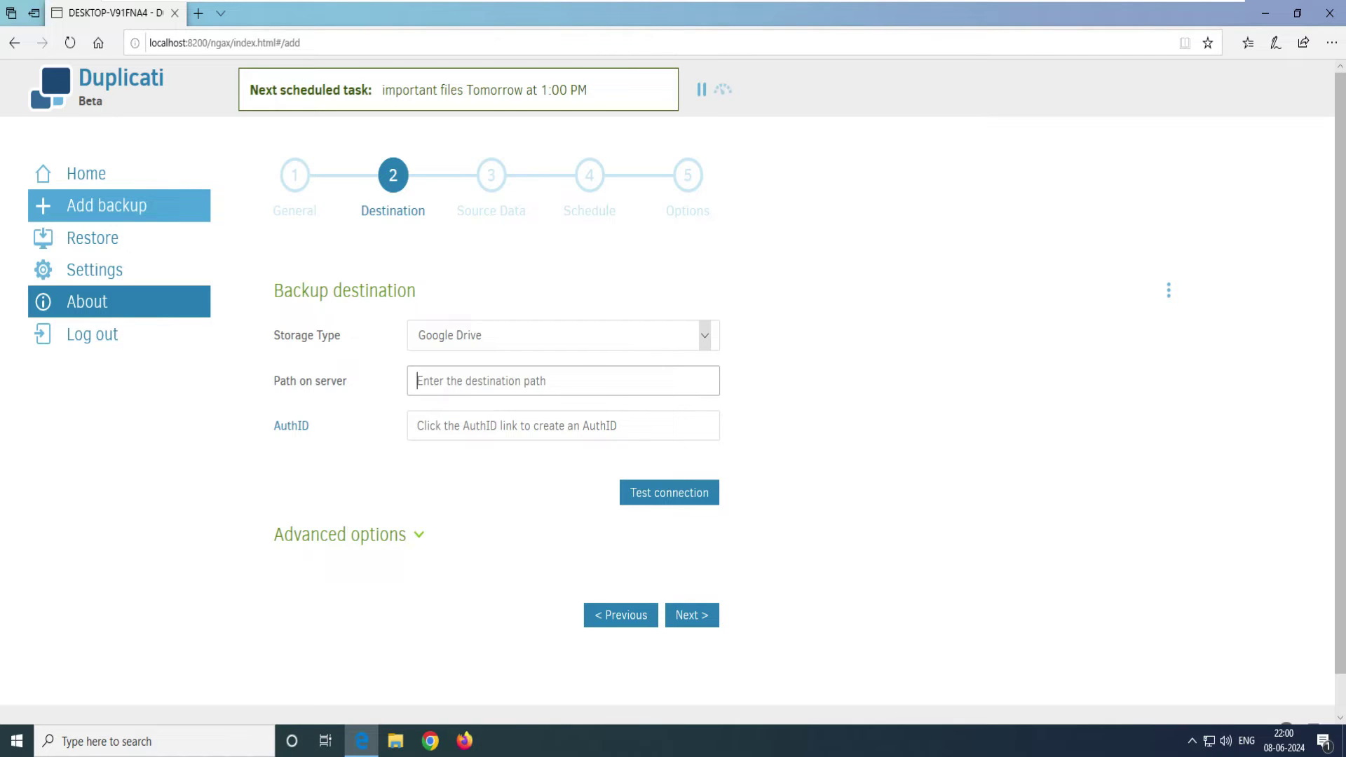
{"action": "type", "text": "my home pc"}
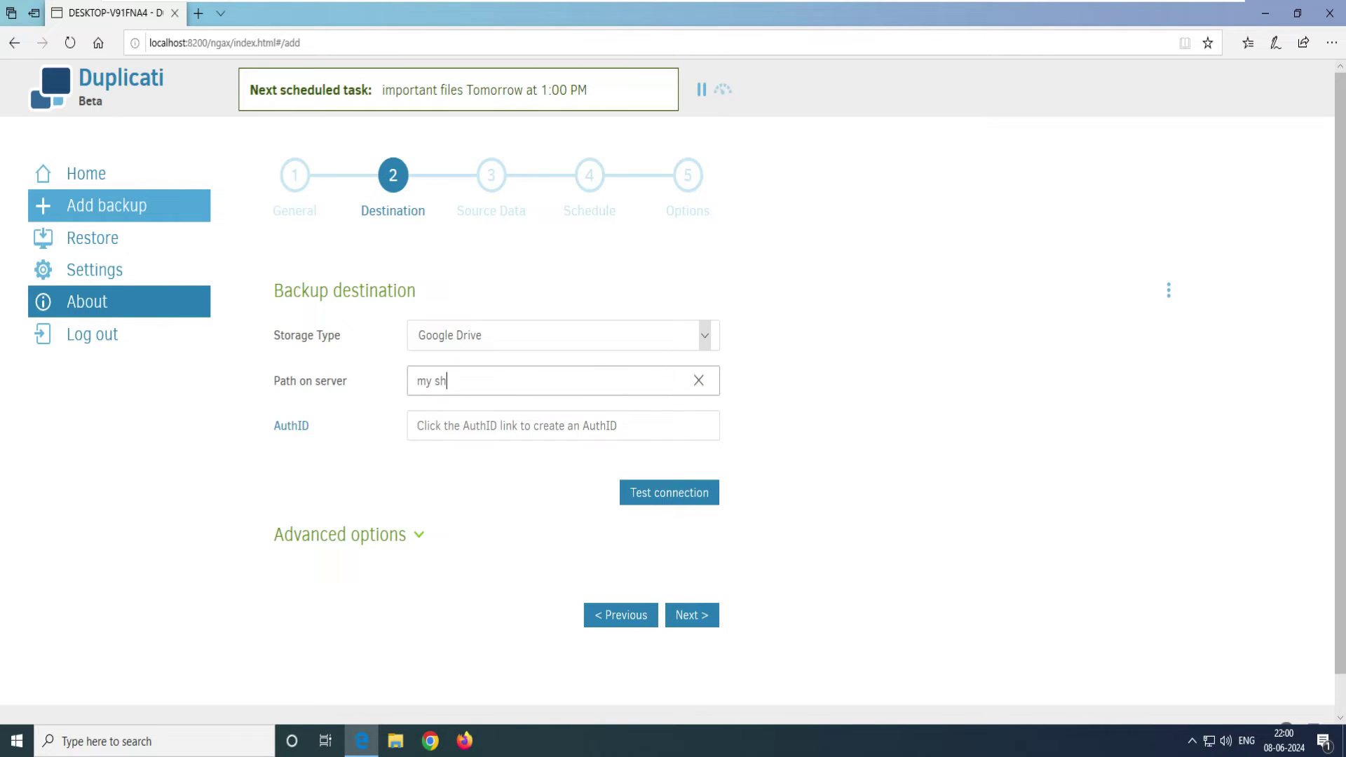
{"action": "left_click_drag", "start_coordinate": [309, 426], "coordinate": [274, 426]}
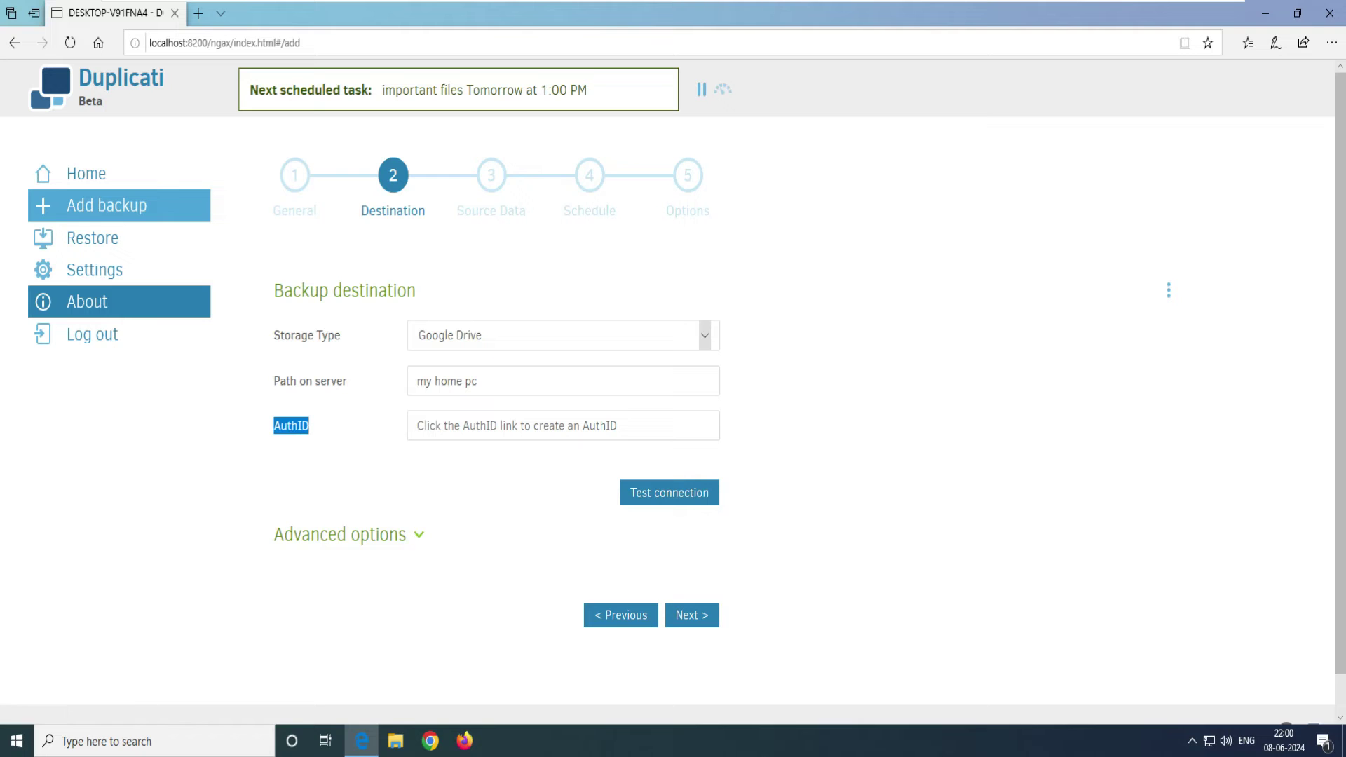
{"action": "left_click", "coordinate": [291, 426]}
{"action": "left_click", "coordinate": [291, 425]}
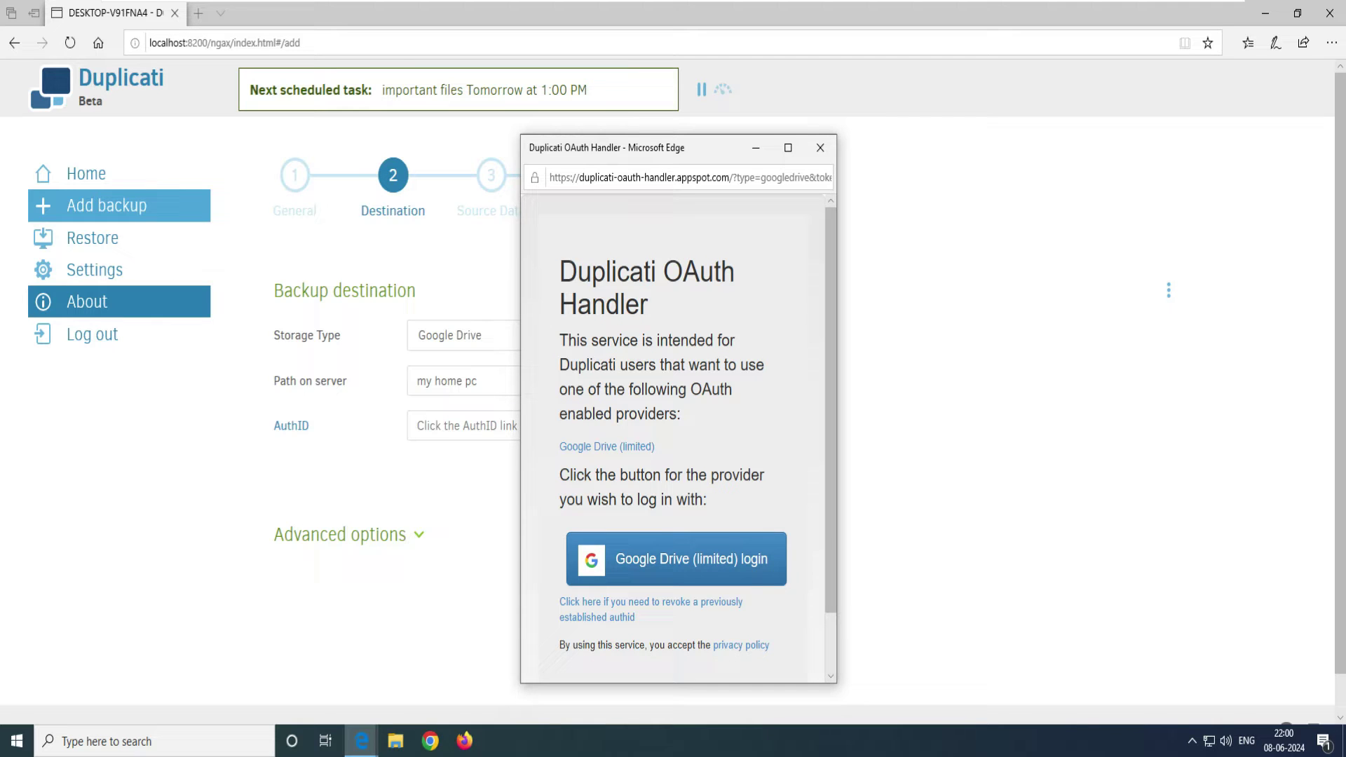
Step: Sign in to Google Drive (limited) with the account e-mail and password and allow Duplicati access
{"action": "left_click", "coordinate": [677, 559]}
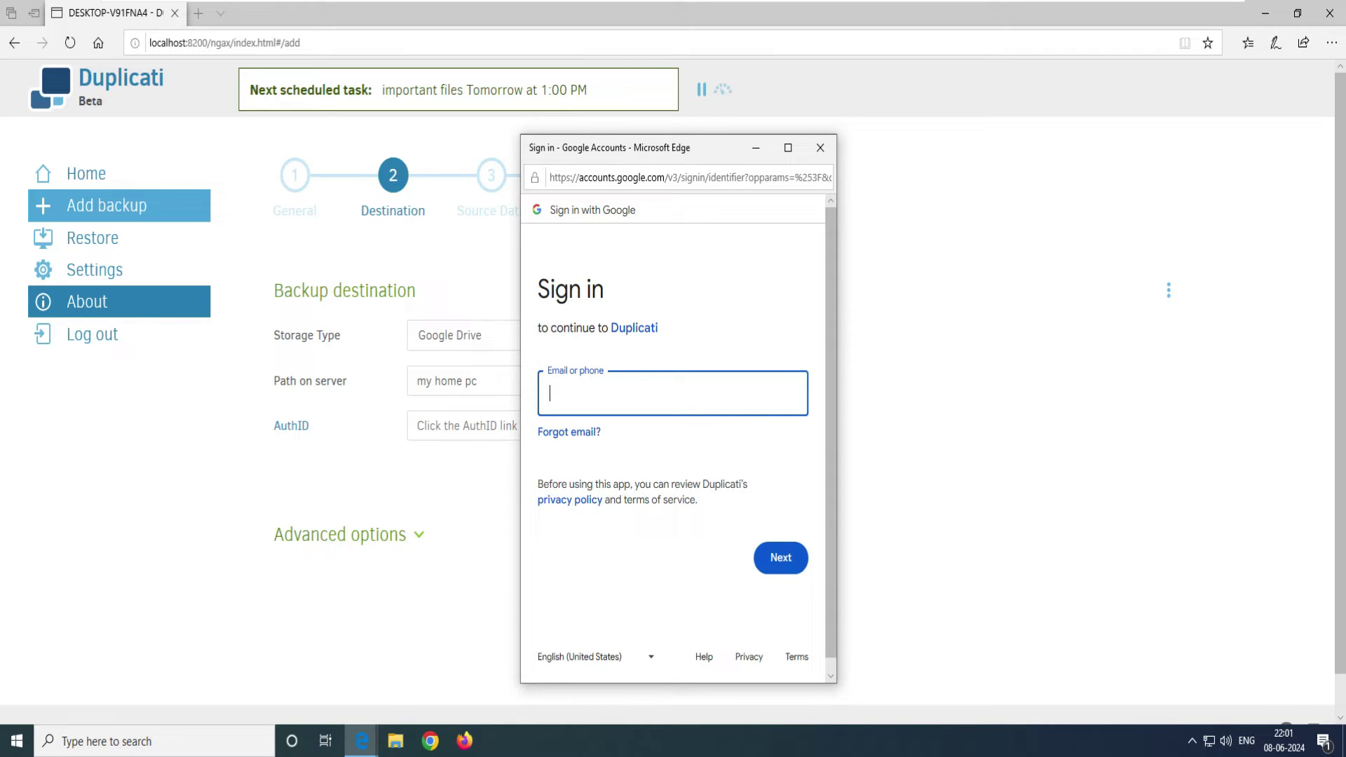
{"action": "key", "text": "ctrl+v"}
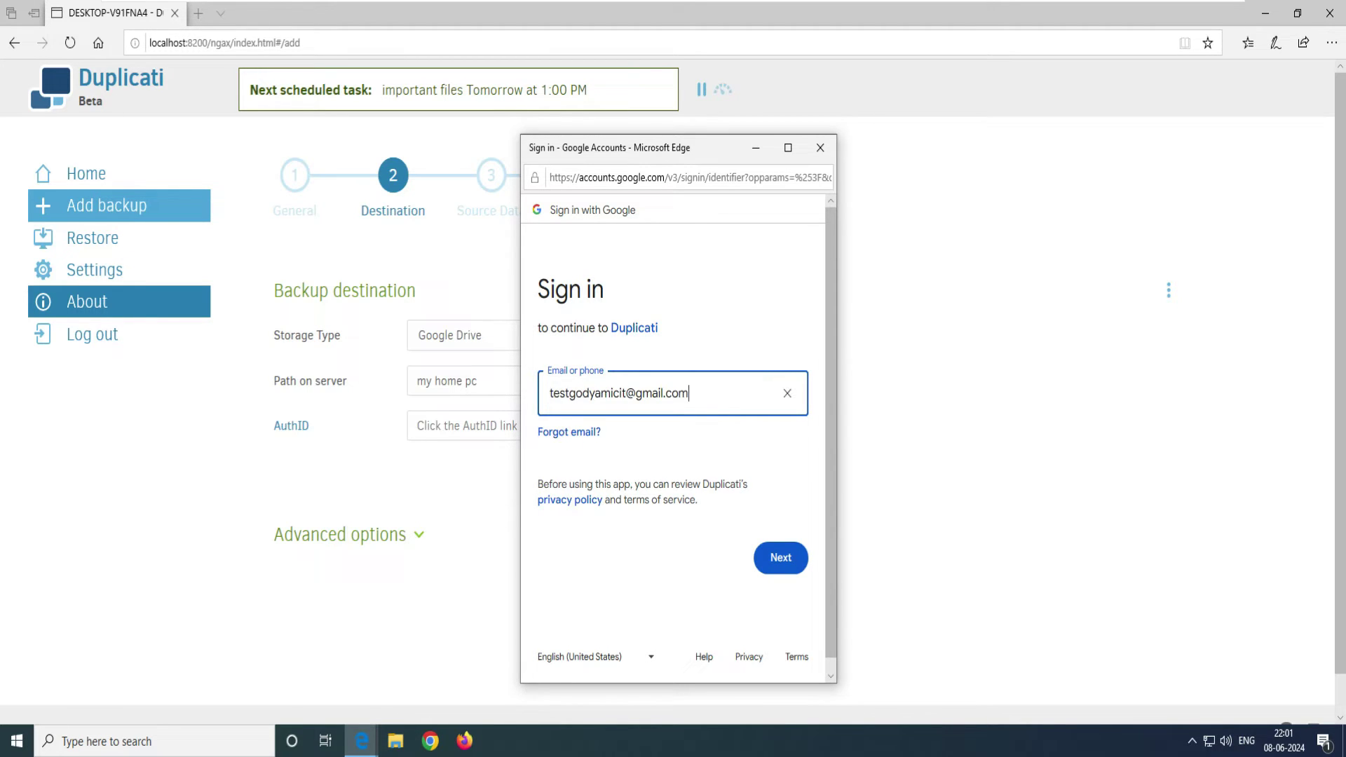
{"action": "key", "text": "Return"}
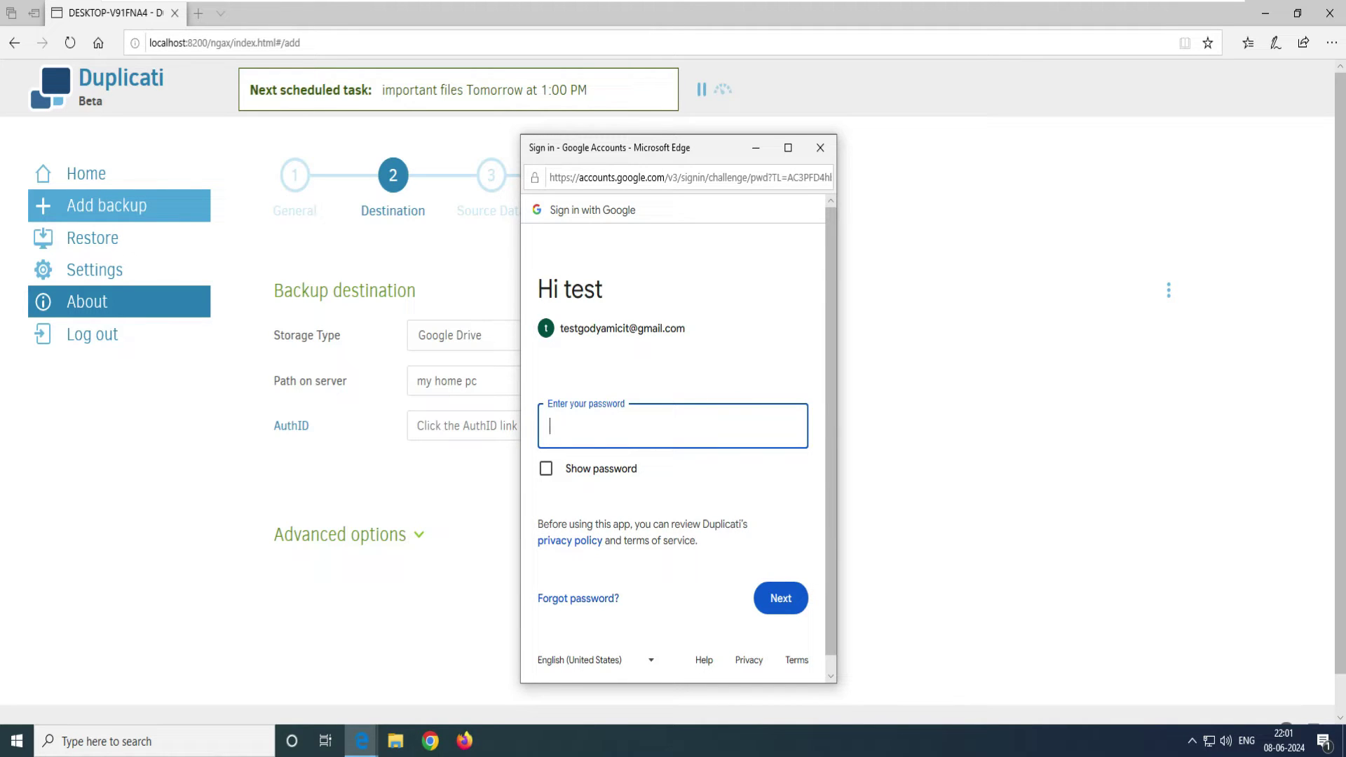
{"action": "key", "text": "ctrl+v"}
{"action": "key", "text": "Return"}
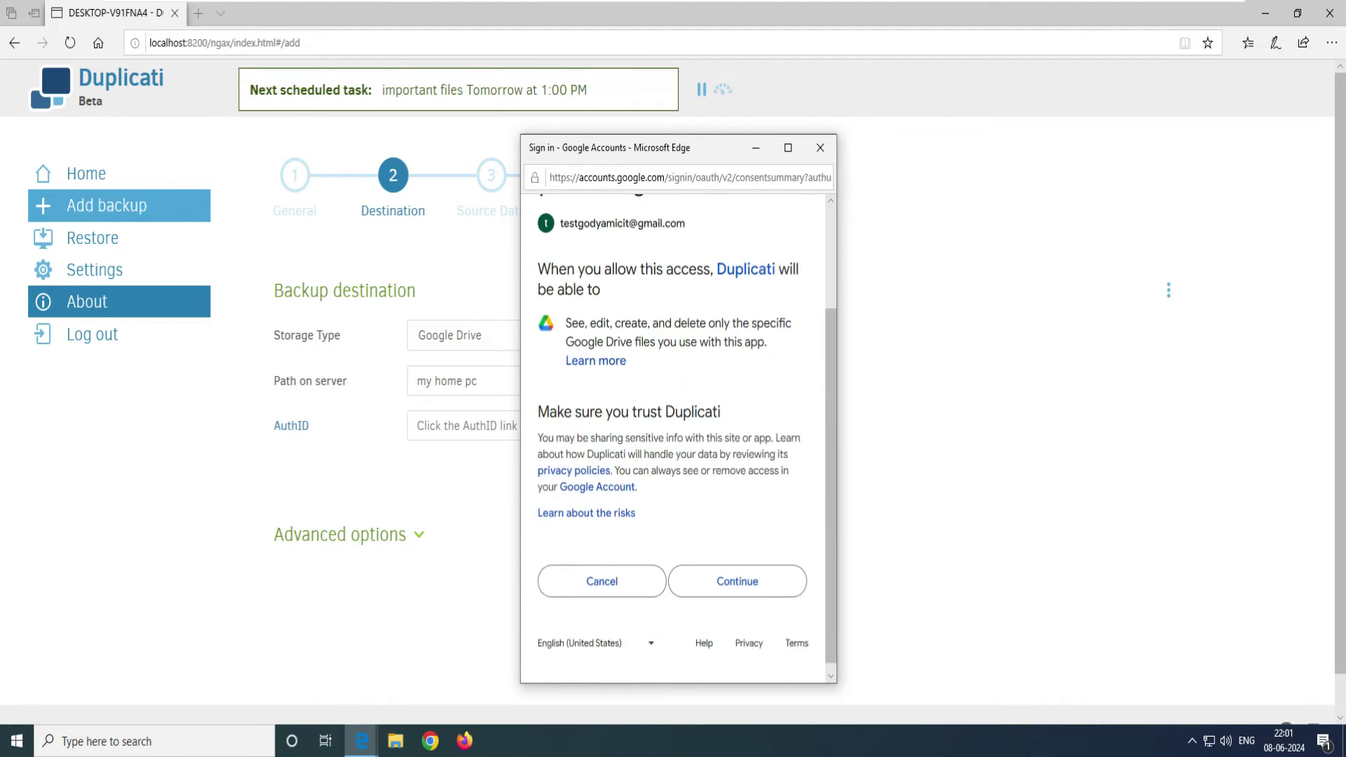
{"action": "key", "text": "super+Up"}
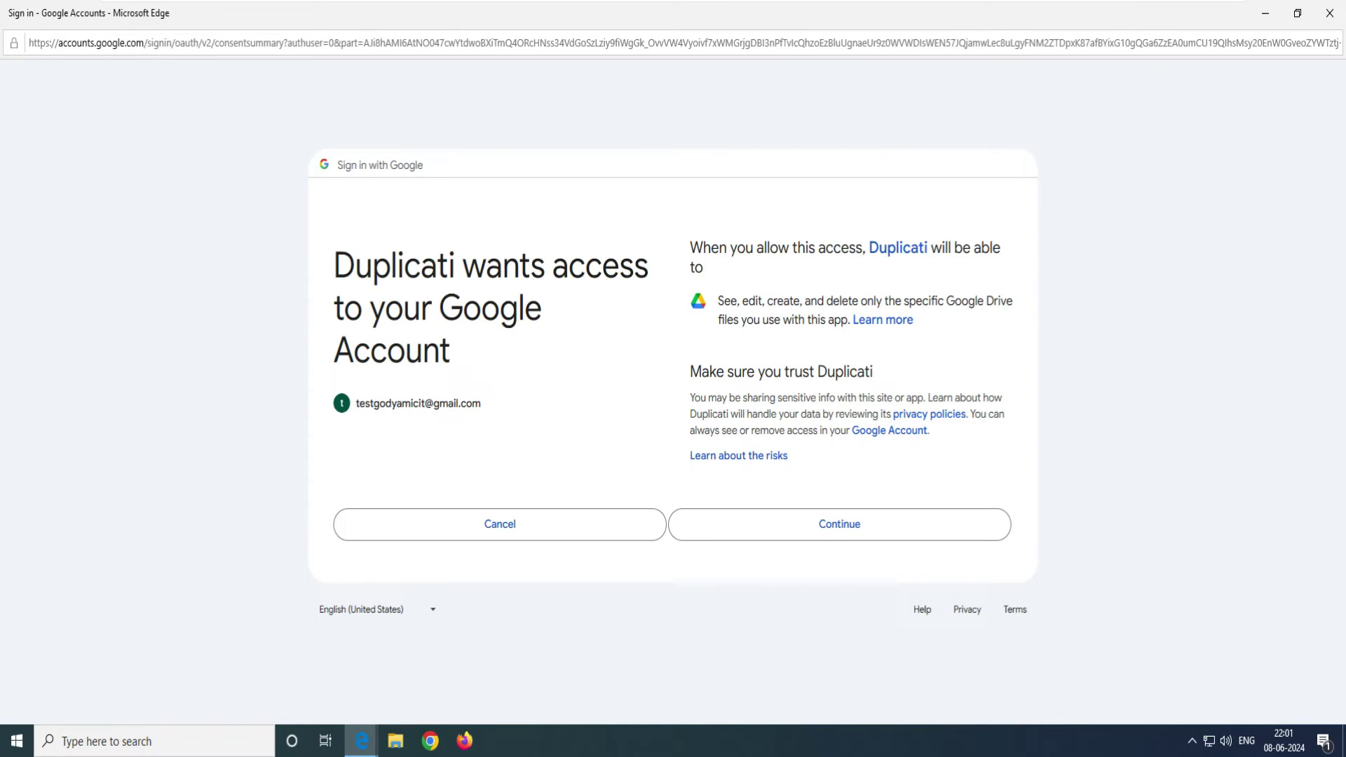
{"action": "left_click_drag", "start_coordinate": [450, 350], "coordinate": [334, 264]}
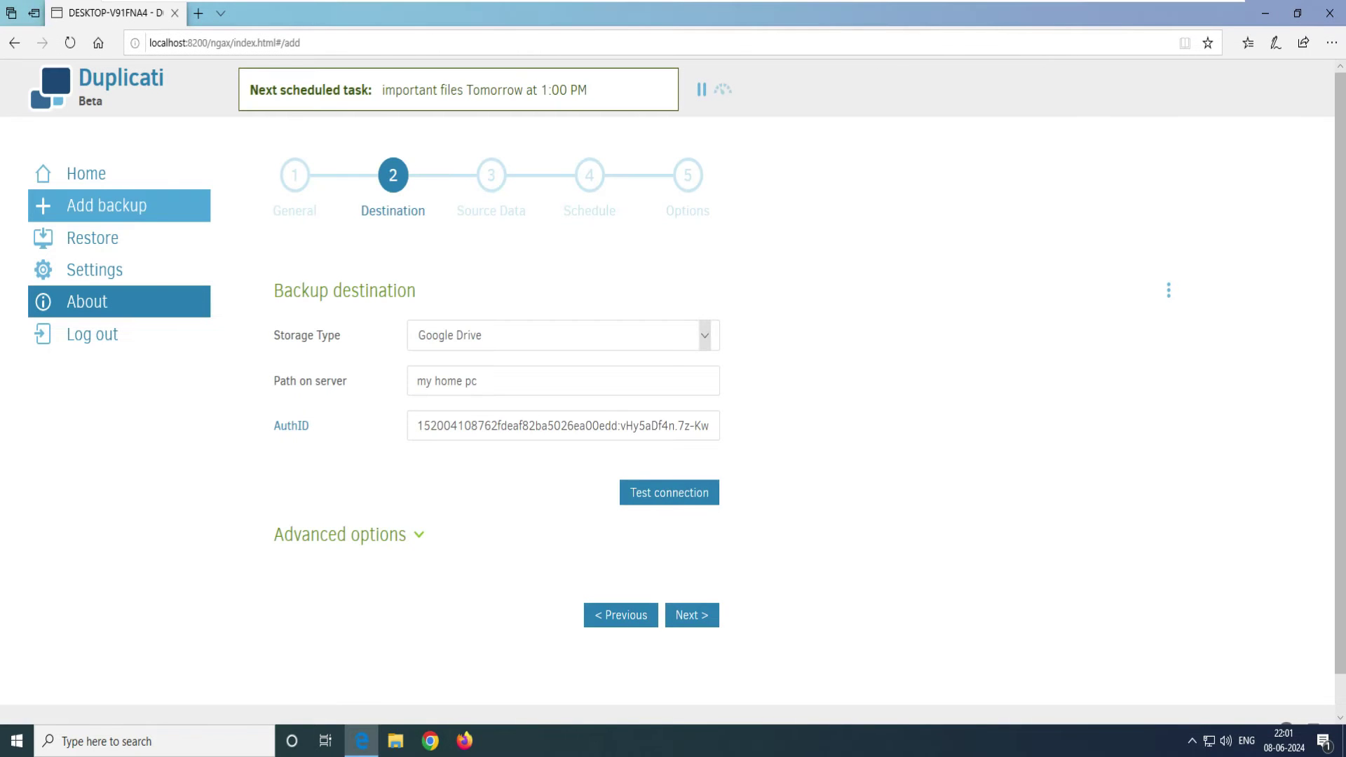
{"action": "left_click_drag", "start_coordinate": [417, 426], "coordinate": [684, 425]}
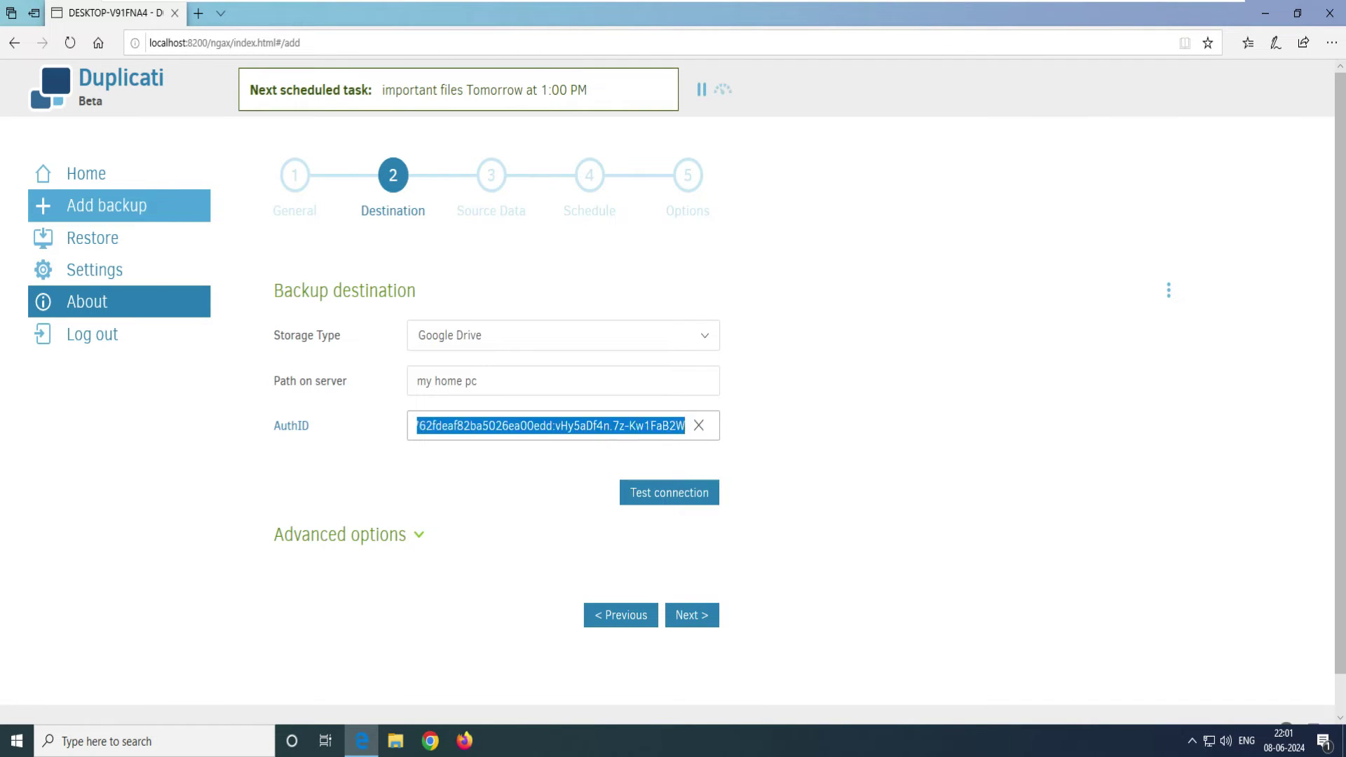
Step: Test the Google Drive connection, creating the missing 'my home pc' folder, and review advanced options
{"action": "left_click", "coordinate": [670, 492]}
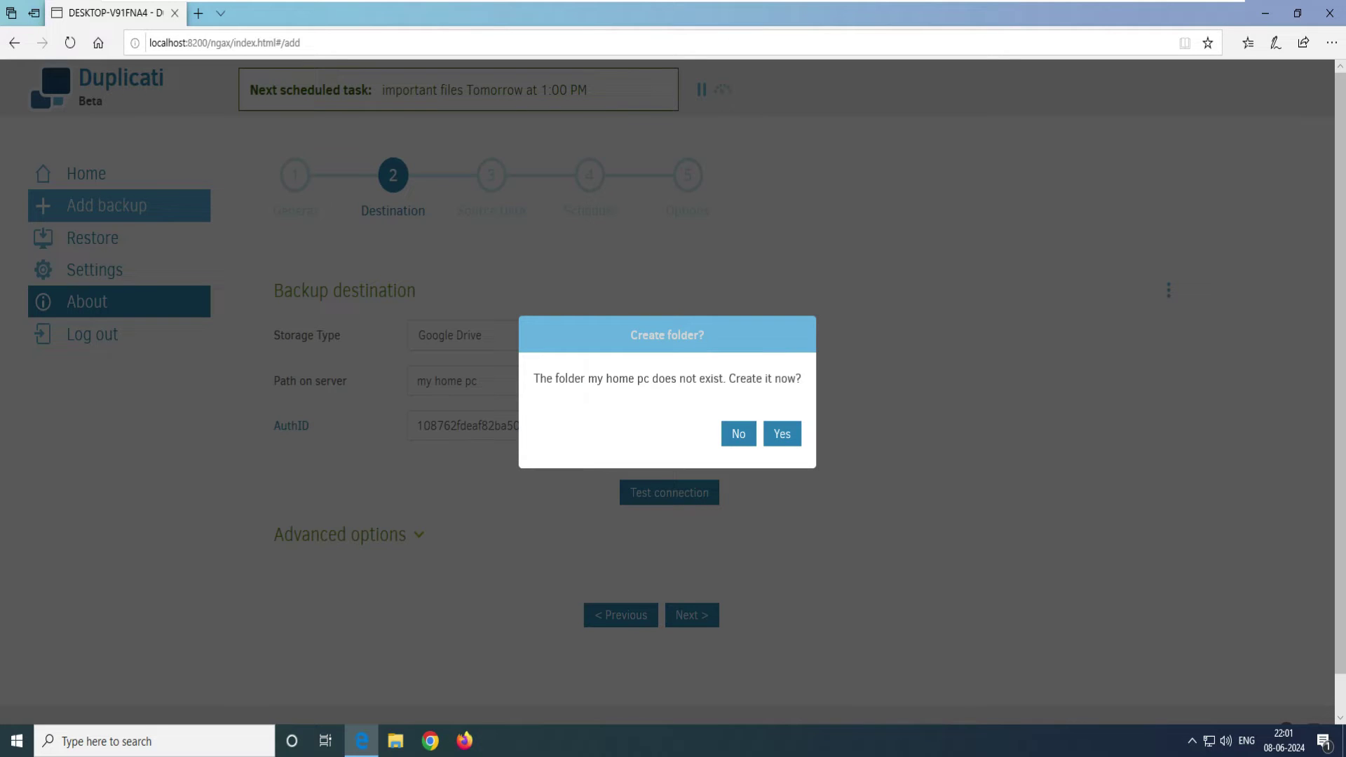
{"action": "left_click_drag", "start_coordinate": [533, 378], "coordinate": [604, 378]}
{"action": "left_click", "coordinate": [688, 379]}
{"action": "left_click", "coordinate": [782, 434]}
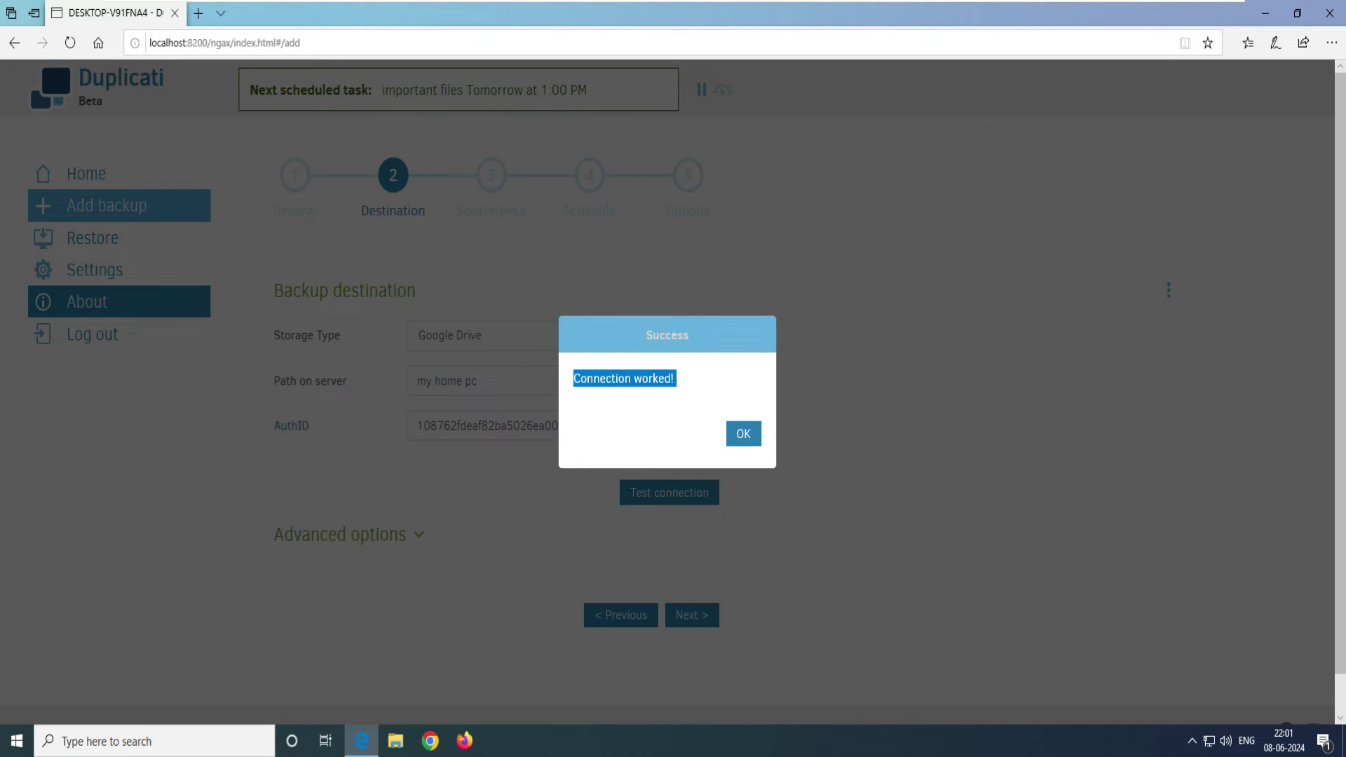
{"action": "left_click", "coordinate": [740, 432]}
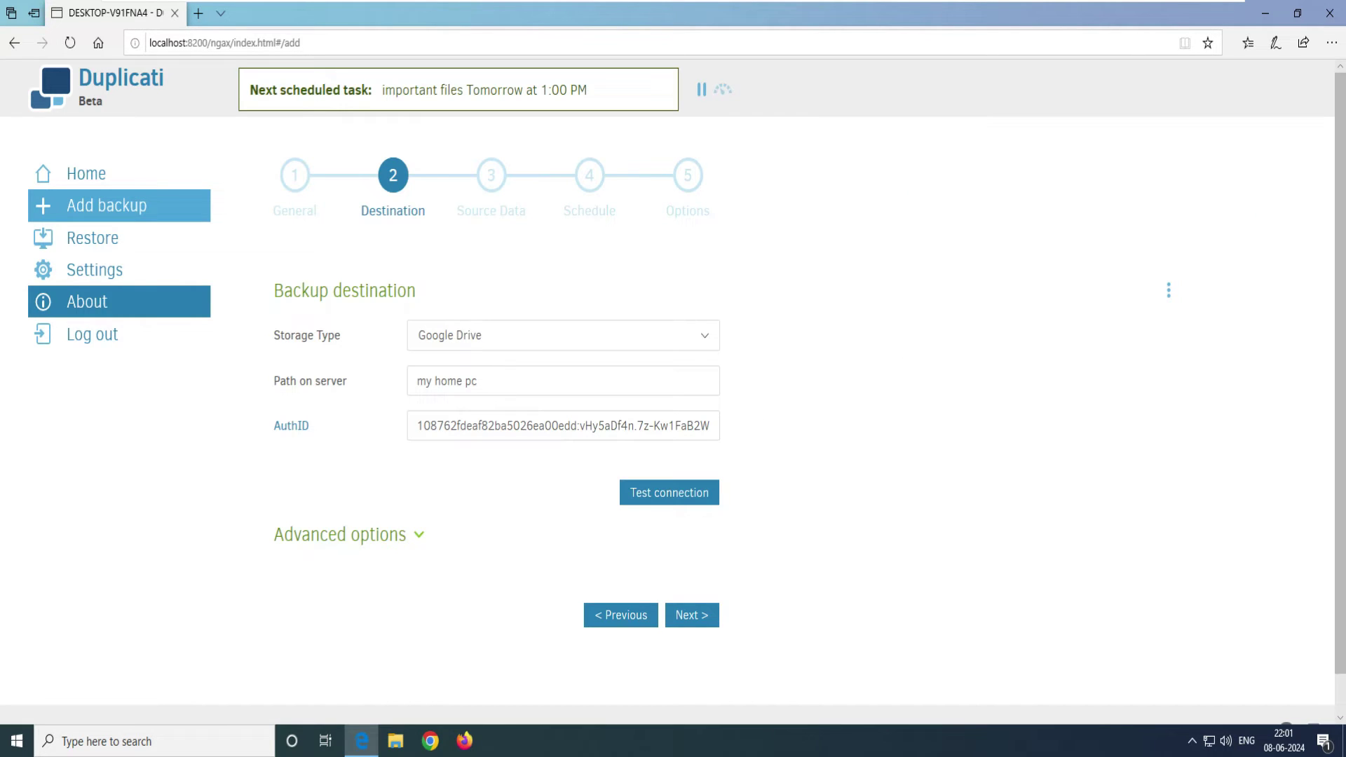
{"action": "triple_click", "coordinate": [449, 381]}
{"action": "left_click", "coordinate": [449, 380]}
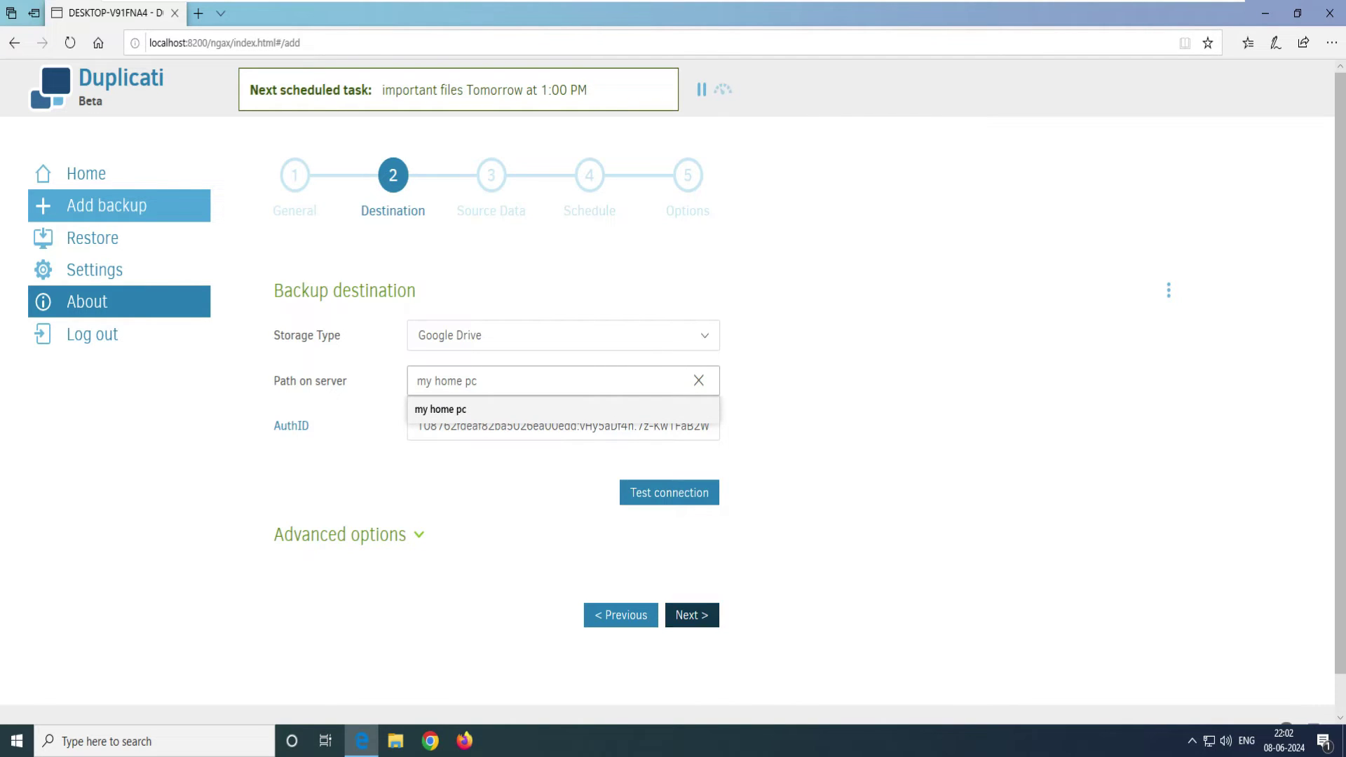
{"action": "left_click", "coordinate": [340, 534]}
{"action": "scroll", "coordinate": [340, 454], "scroll_direction": "down", "scroll_amount": 1}
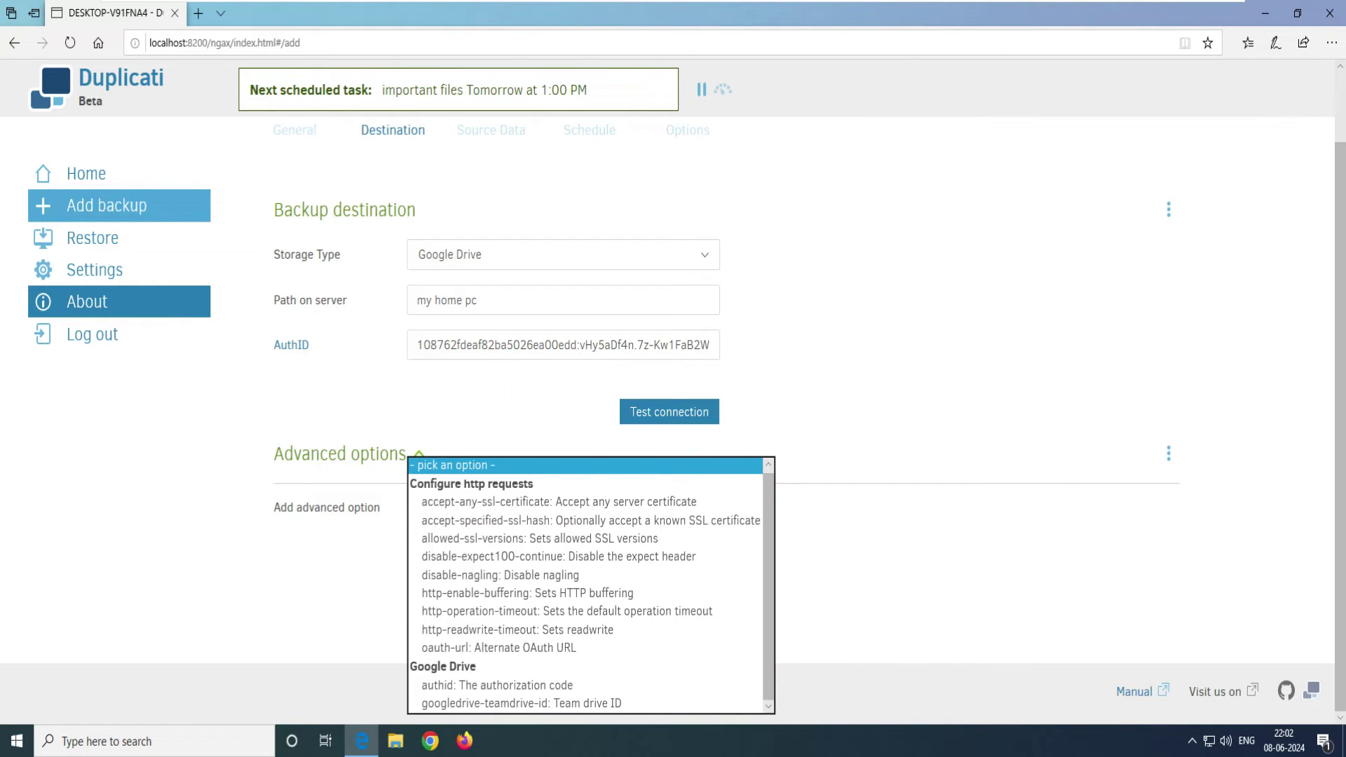
{"action": "key", "text": "Escape"}
Step: On Source data, tick Desktop's Important files folder and expand it to confirm its contents
{"action": "left_click", "coordinate": [687, 571]}
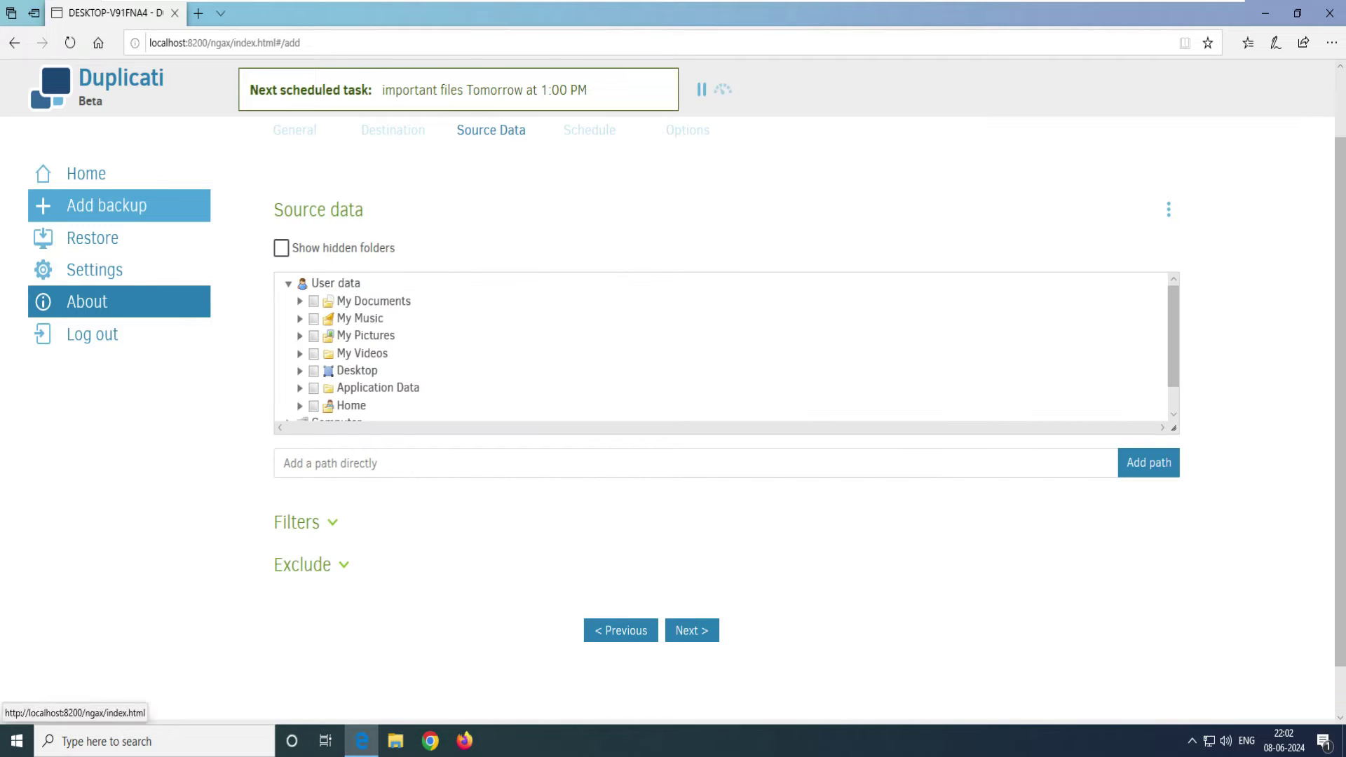
{"action": "left_click_drag", "start_coordinate": [303, 209], "coordinate": [274, 209]}
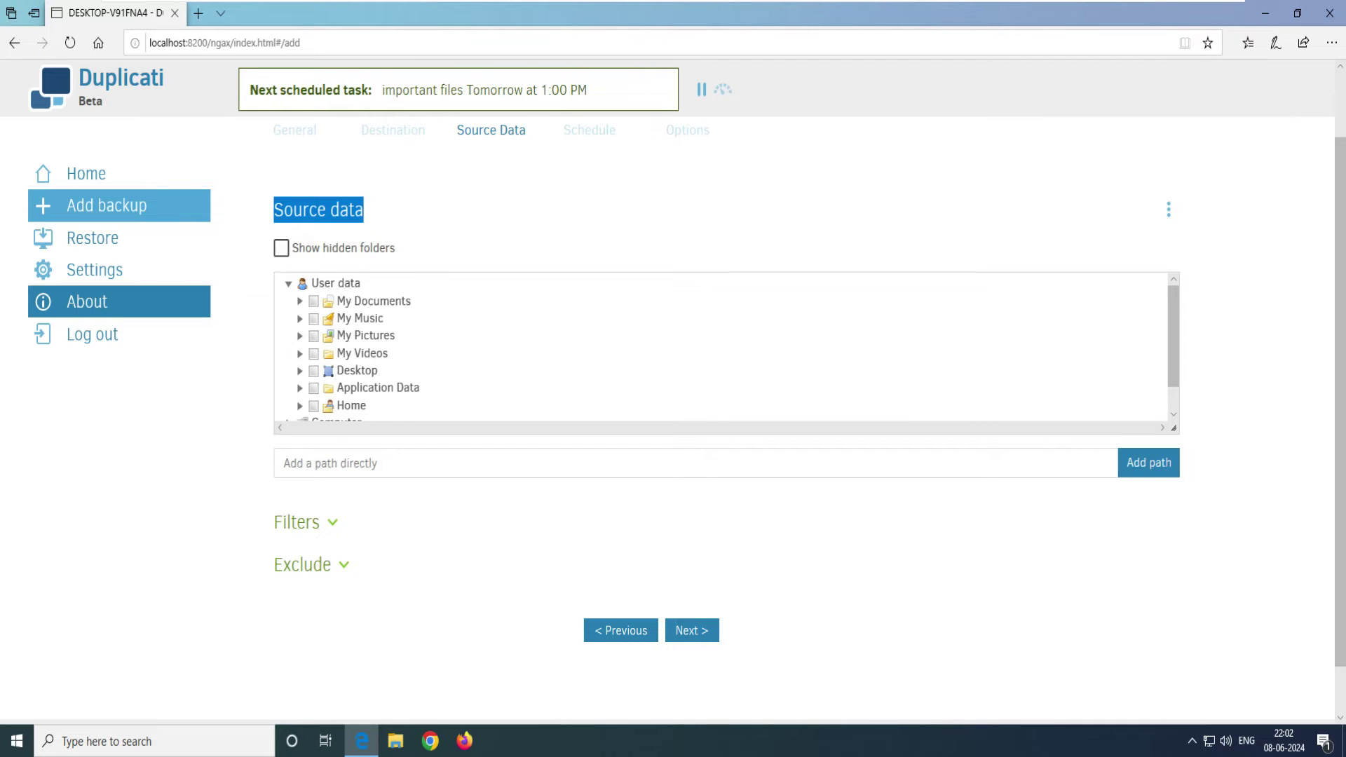
{"action": "left_click", "coordinate": [299, 370]}
{"action": "left_click", "coordinate": [324, 387]}
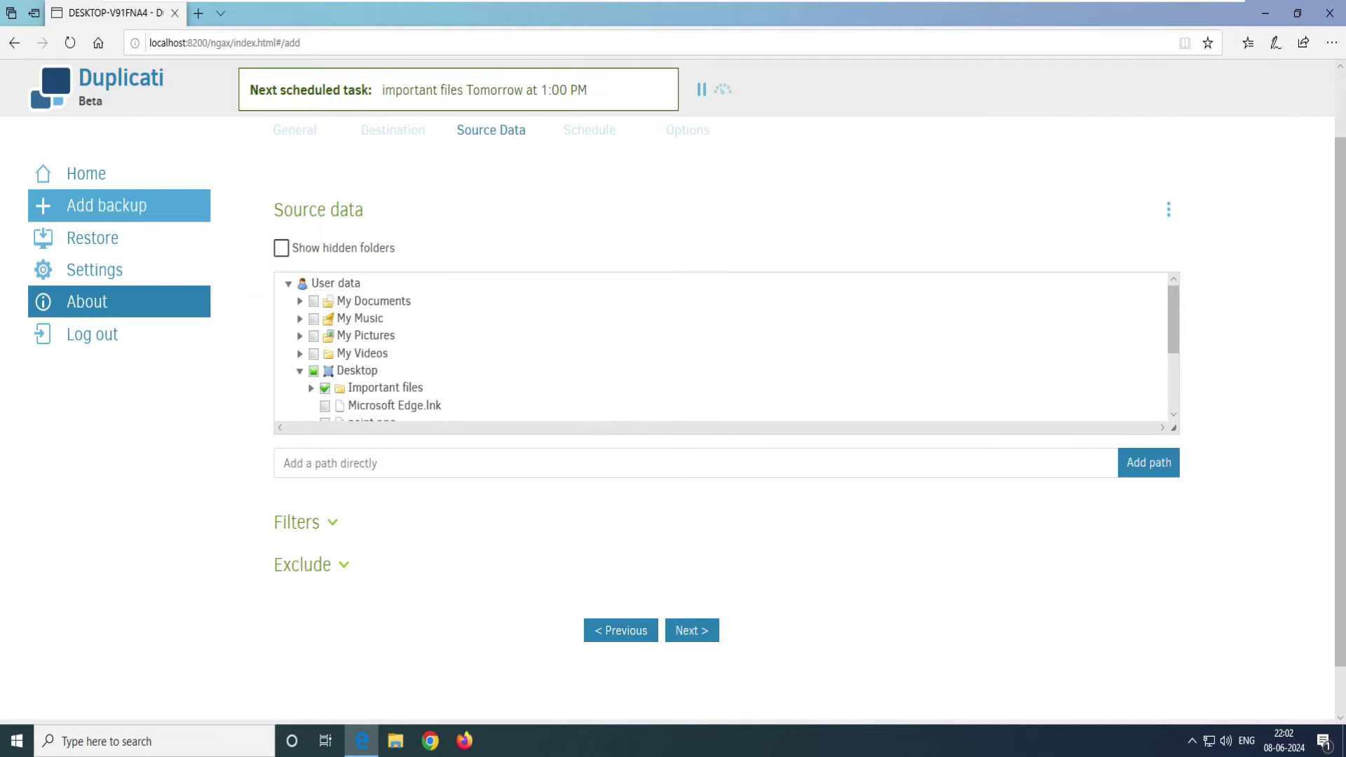
{"action": "scroll", "coordinate": [722, 347], "scroll_direction": "down", "scroll_amount": 1}
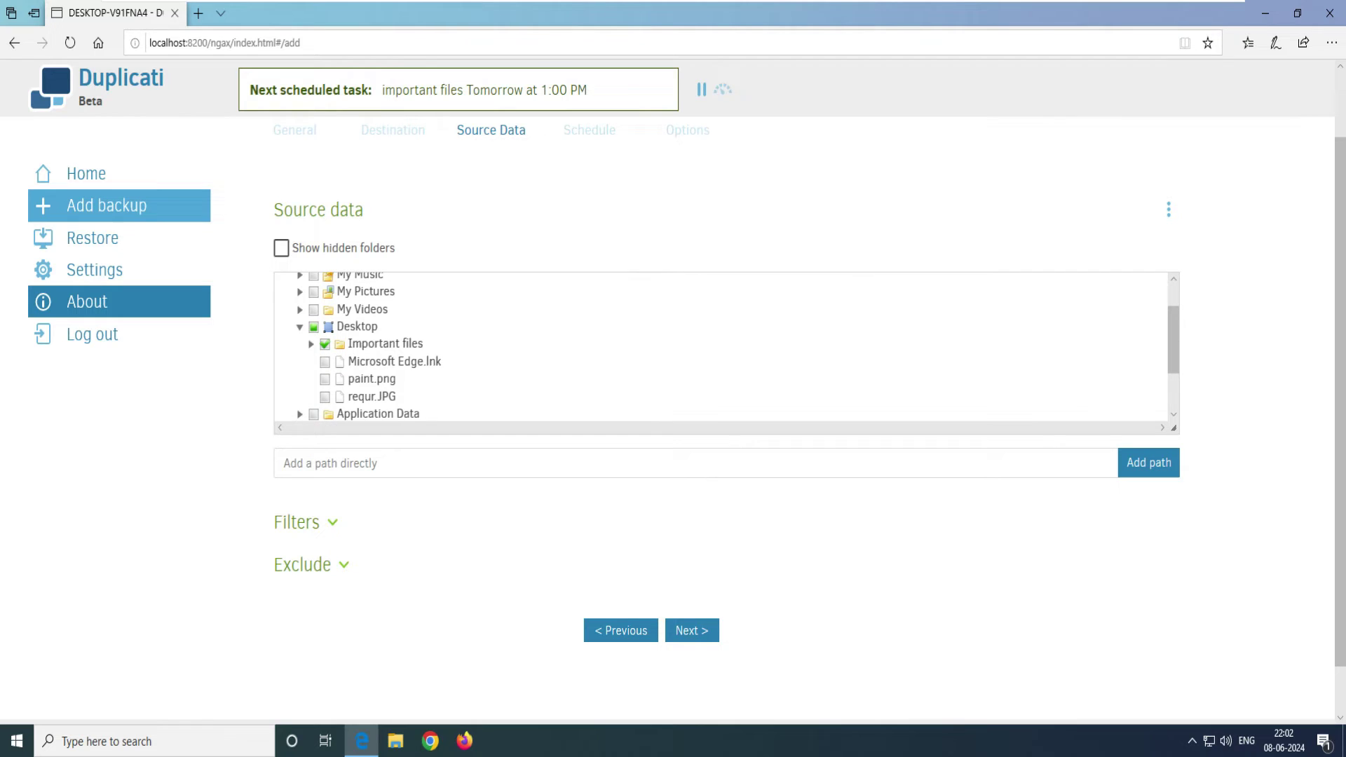
{"action": "left_click", "coordinate": [311, 343]}
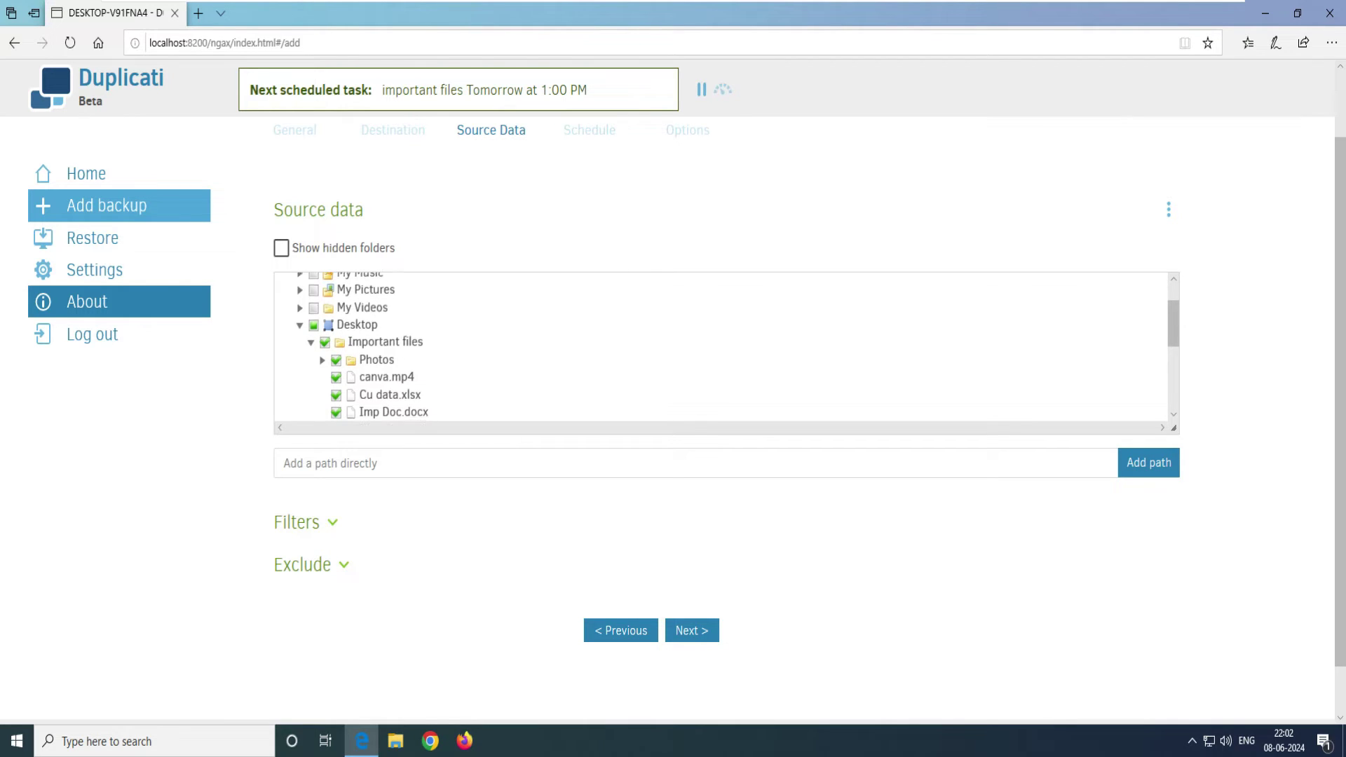
{"action": "scroll", "coordinate": [722, 347], "scroll_direction": "down", "scroll_amount": 2}
{"action": "scroll", "coordinate": [722, 347], "scroll_direction": "down", "scroll_amount": 1}
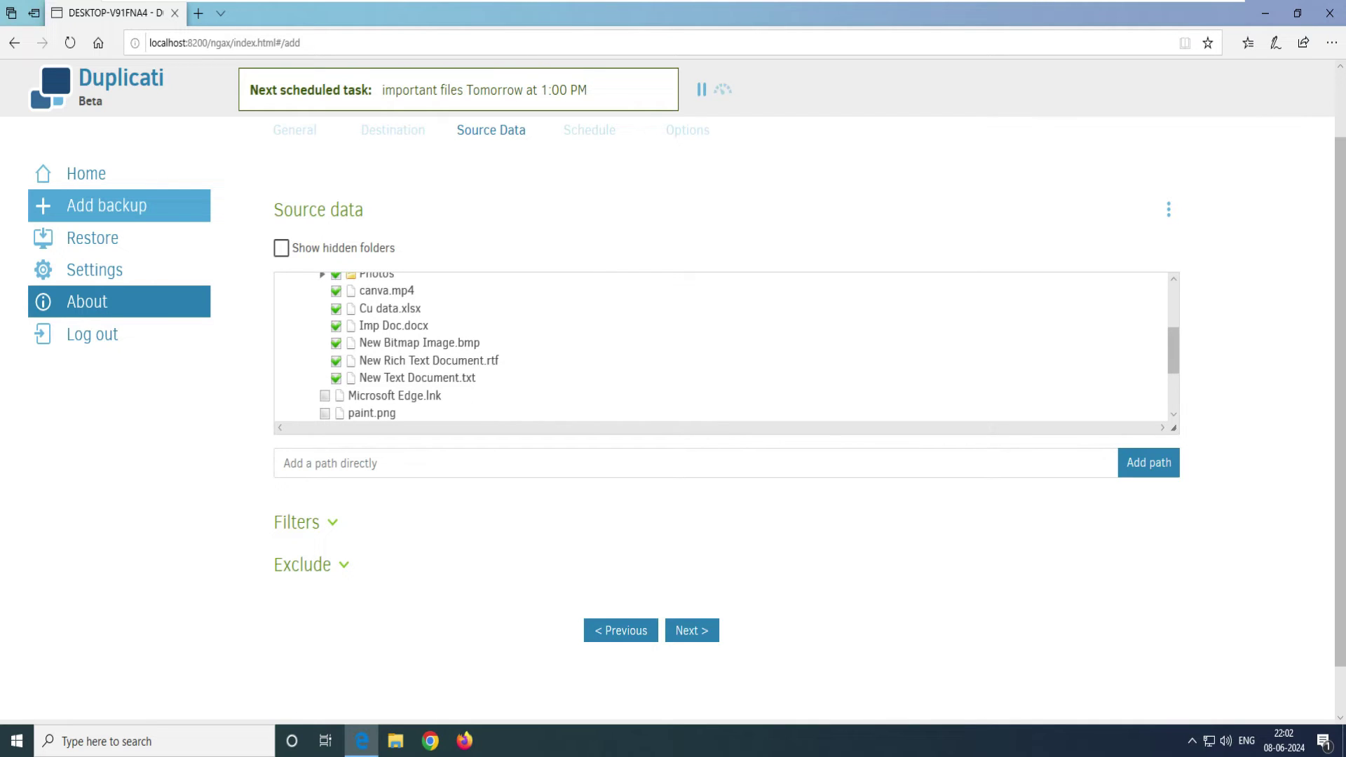
Step: Add an Exclude file extension filter with the value *iso.*exe
{"action": "left_click", "coordinate": [297, 522]}
{"action": "scroll", "coordinate": [296, 522], "scroll_direction": "down", "scroll_amount": 2}
{"action": "left_click", "coordinate": [297, 454]}
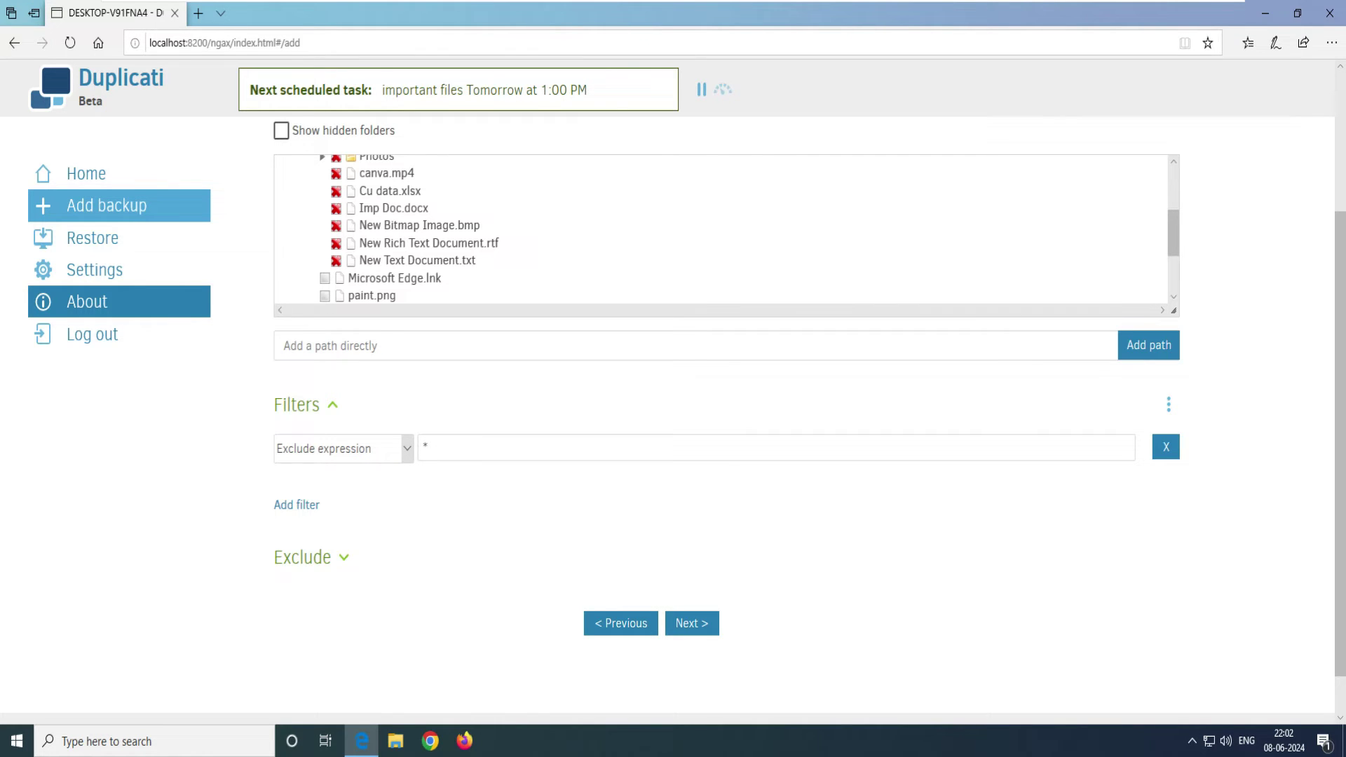
{"action": "left_click", "coordinate": [407, 449]}
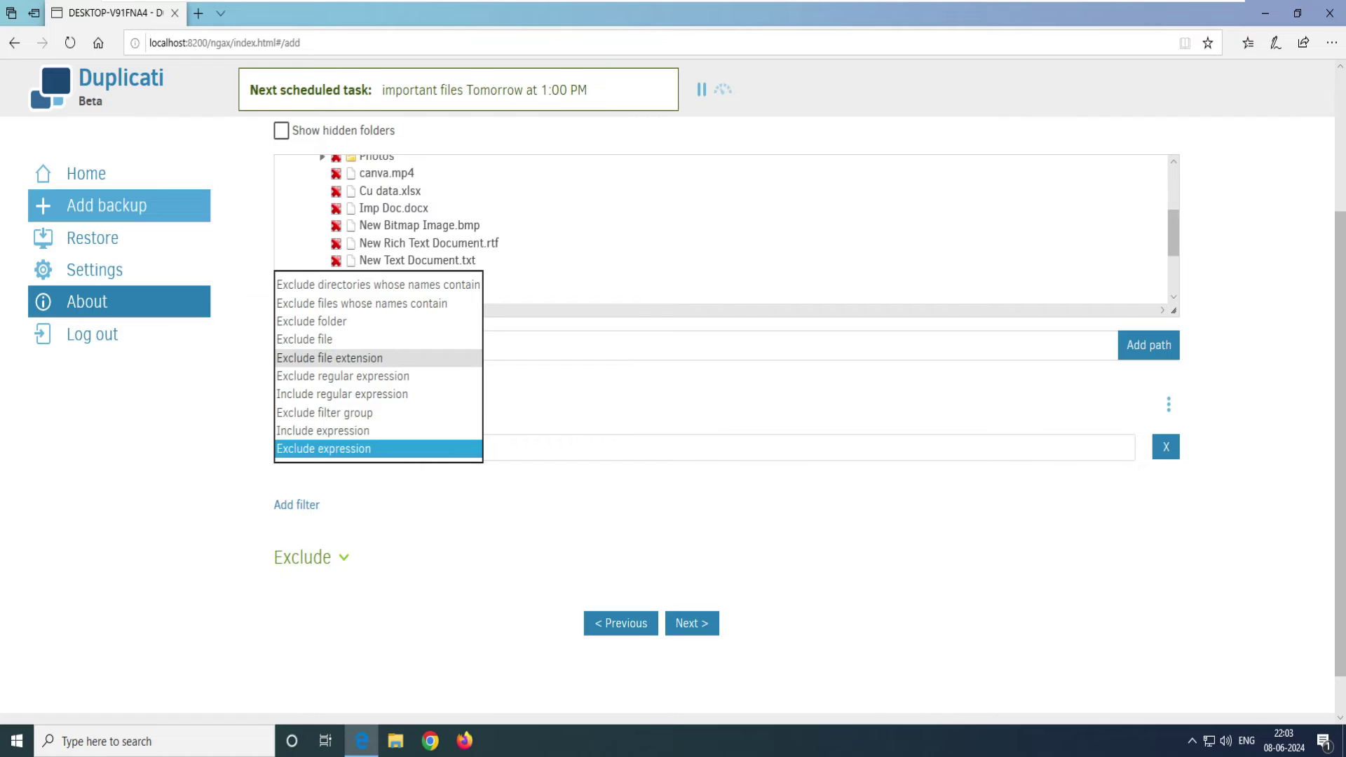
{"action": "left_click", "coordinate": [330, 358]}
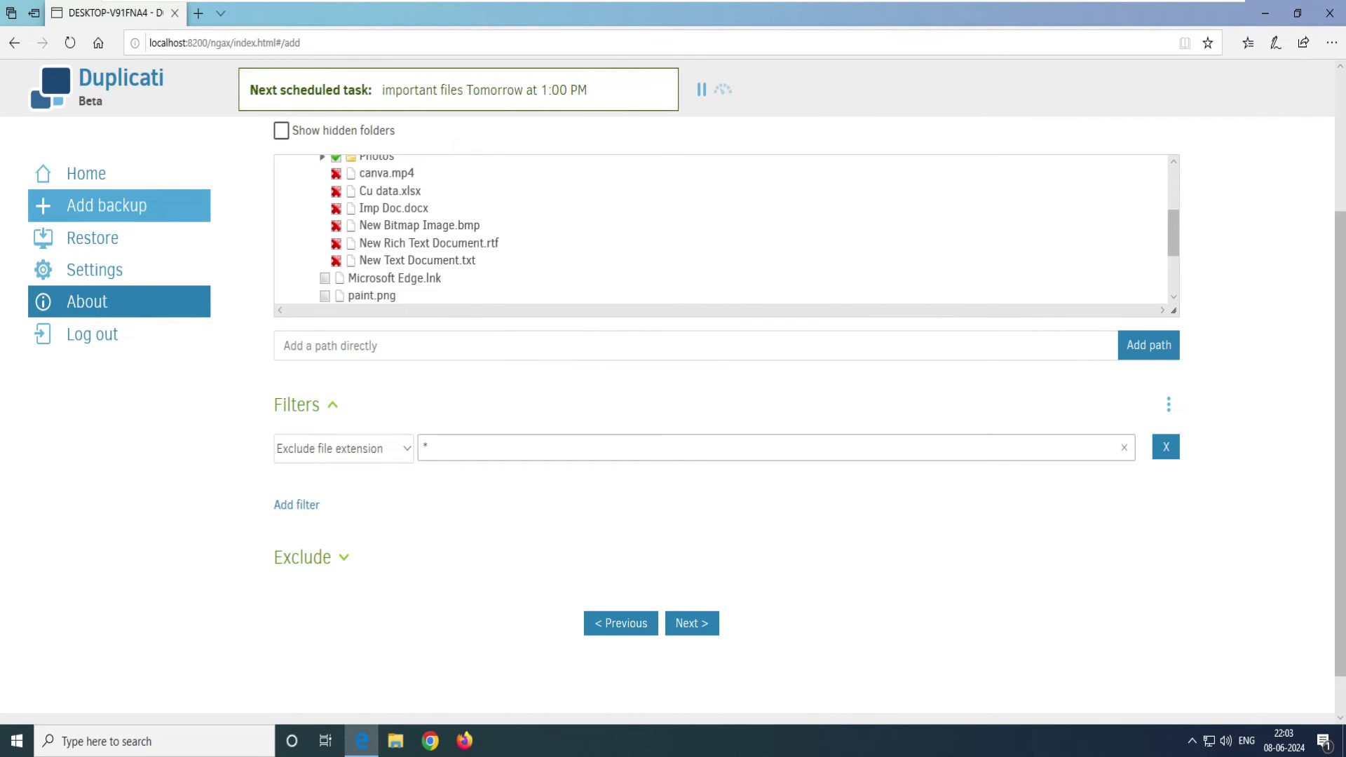
{"action": "type", "text": "iso.*exe"}
{"action": "key", "text": "Tab"}
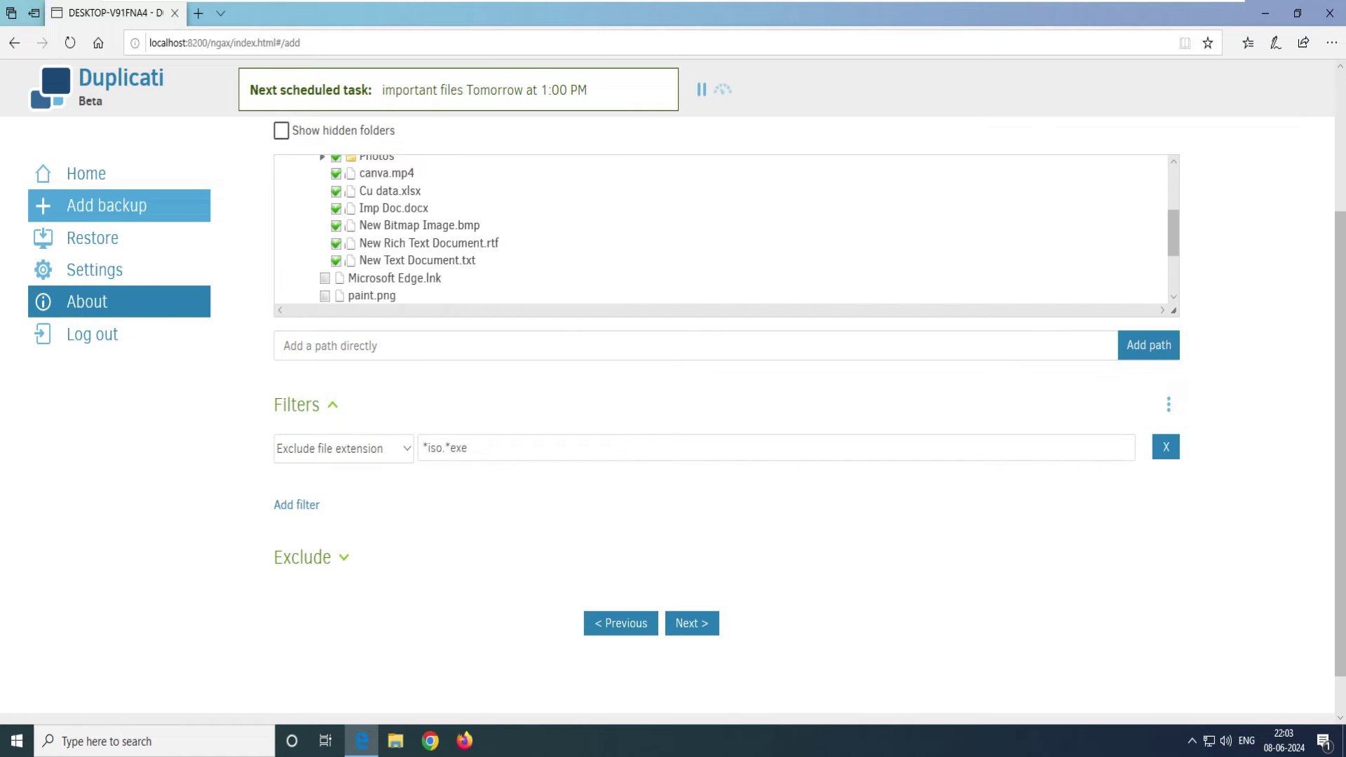
{"action": "left_click", "coordinate": [468, 447]}
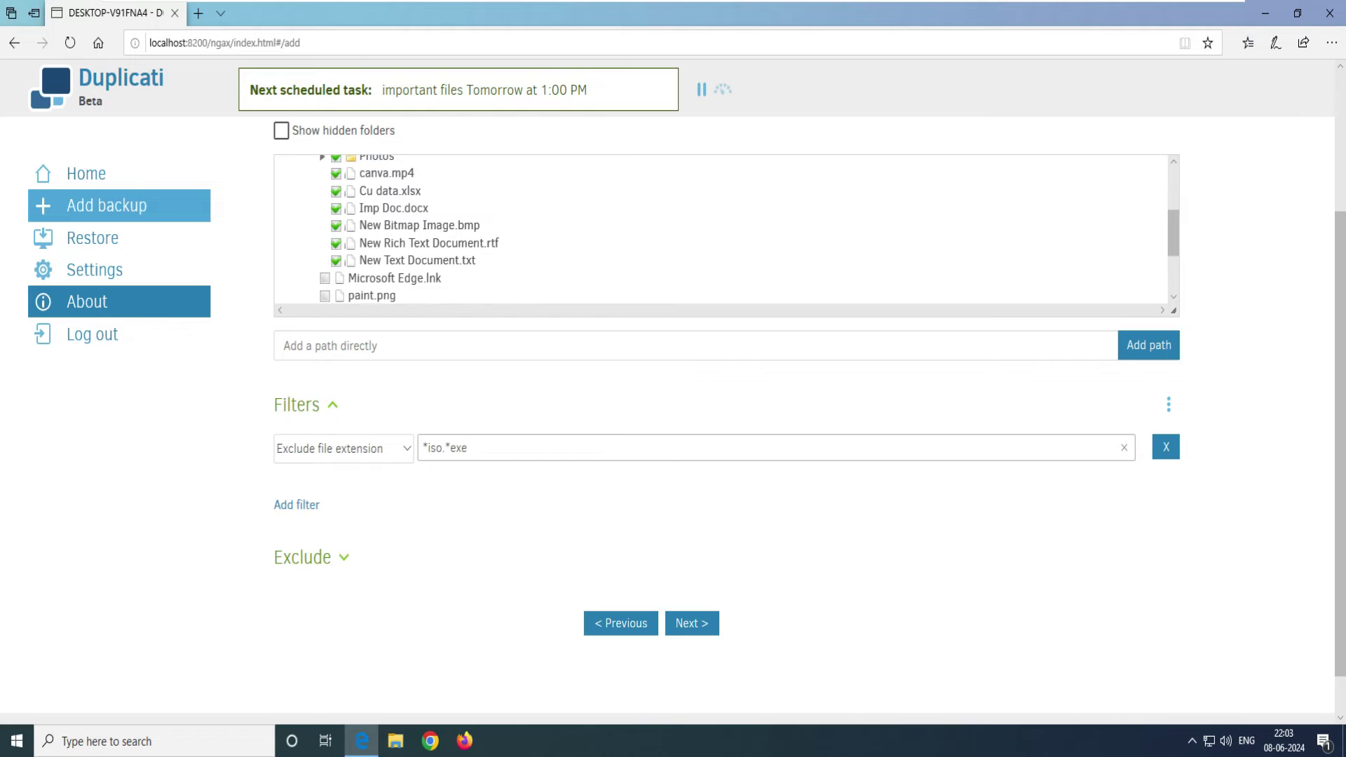
{"action": "key", "text": "ctrl+a"}
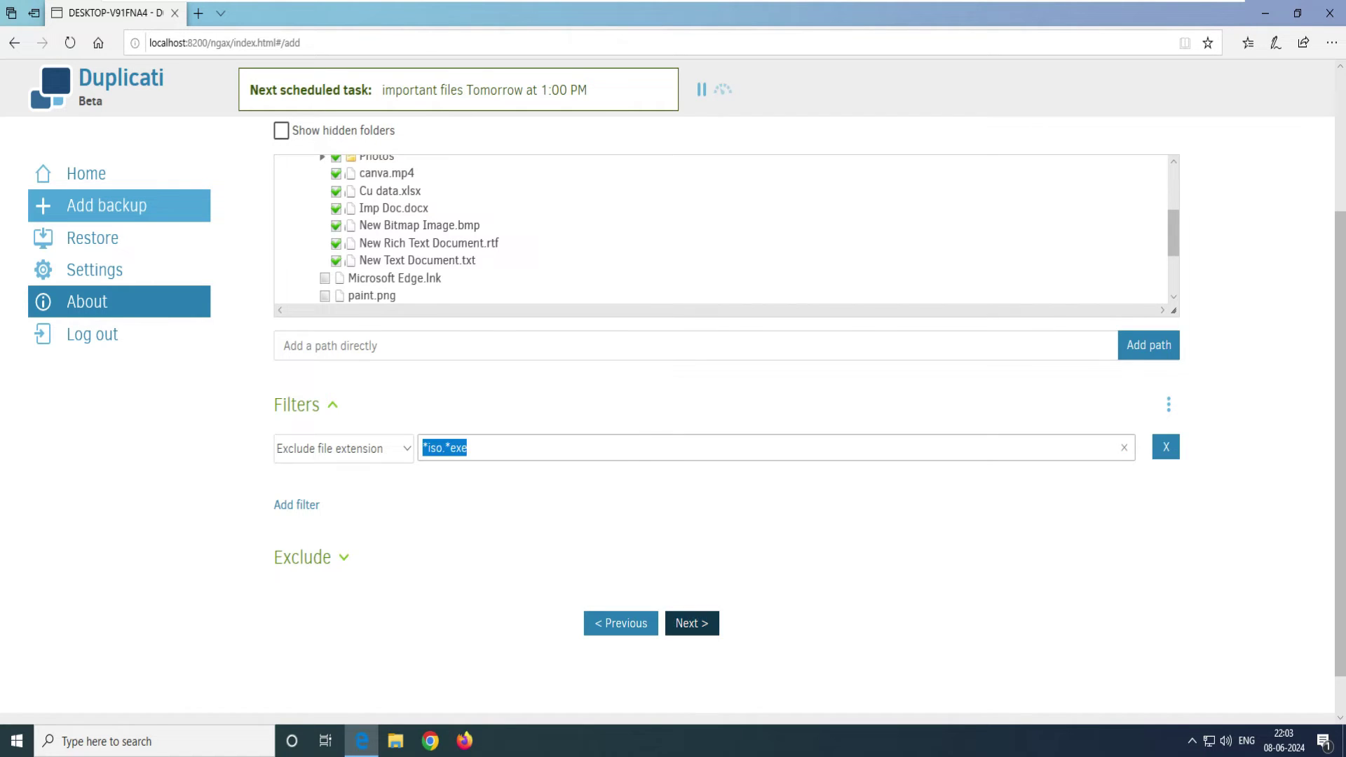
Step: On the Schedule step, untick 'Automatically run backups' to hide the time and day settings
{"action": "left_click", "coordinate": [692, 623]}
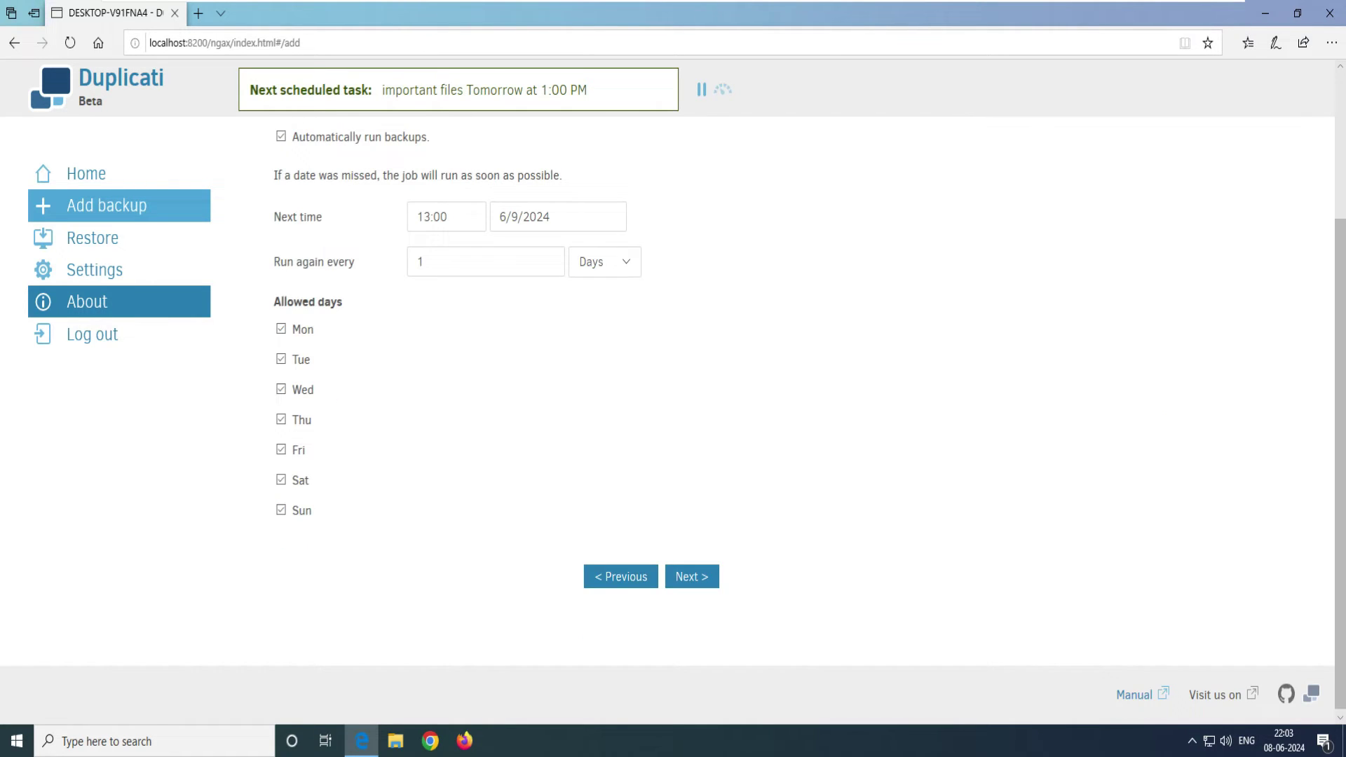
{"action": "scroll", "coordinate": [673, 393], "scroll_direction": "up", "scroll_amount": 2}
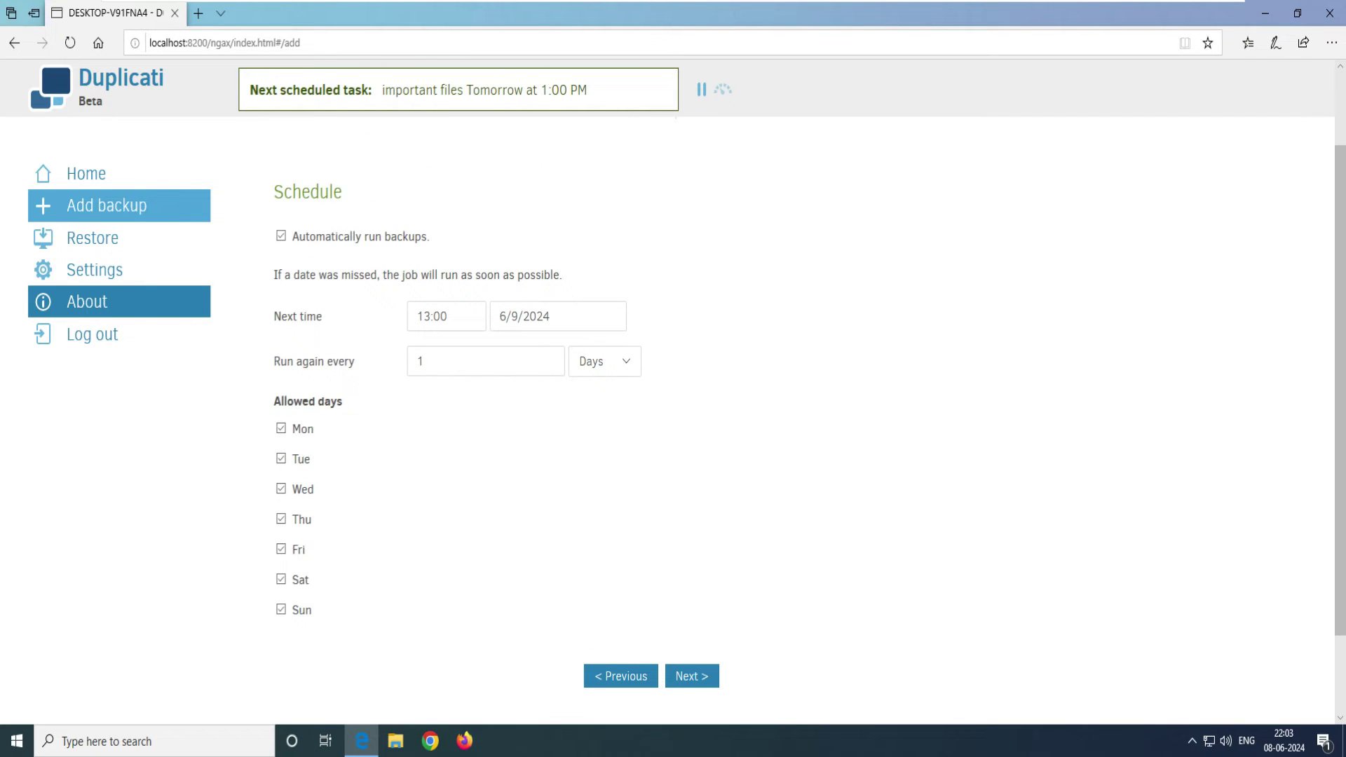
{"action": "left_click", "coordinate": [626, 361]}
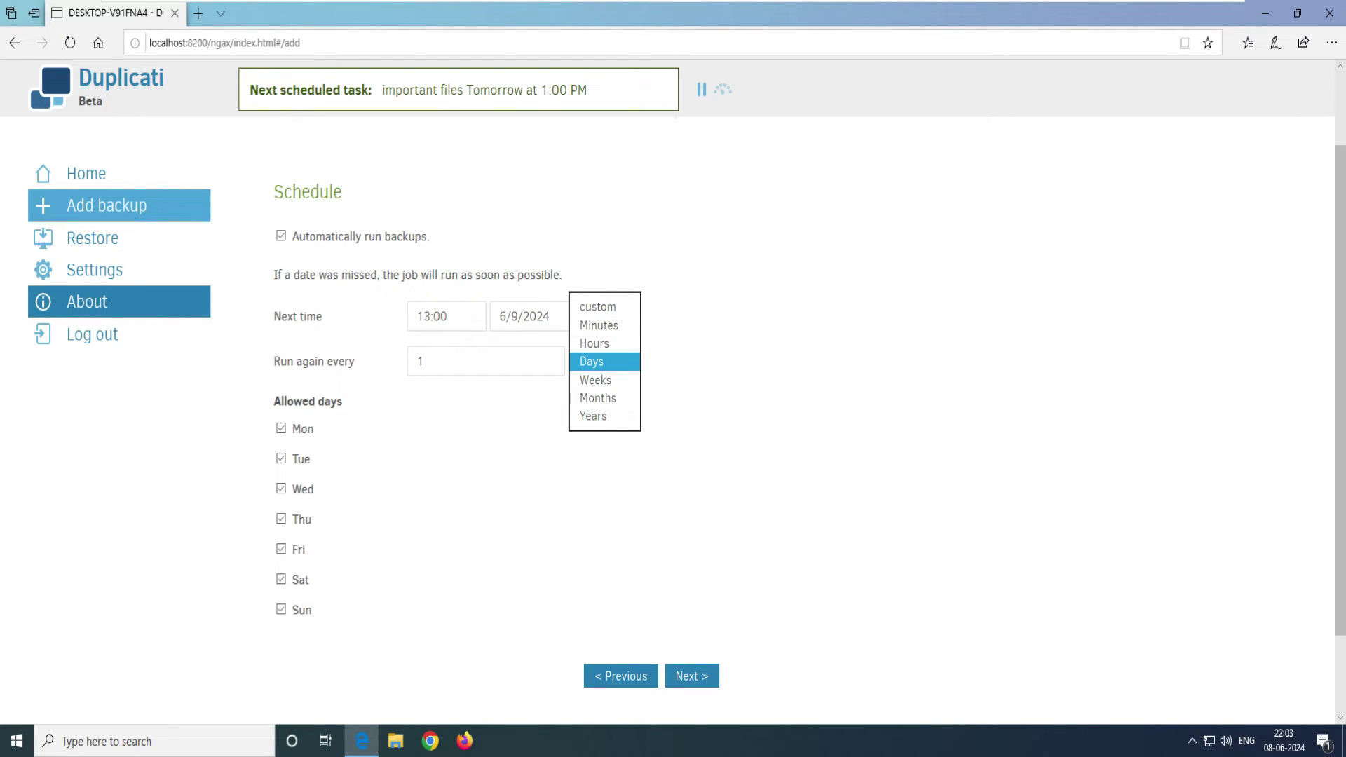
{"action": "key", "text": "Return"}
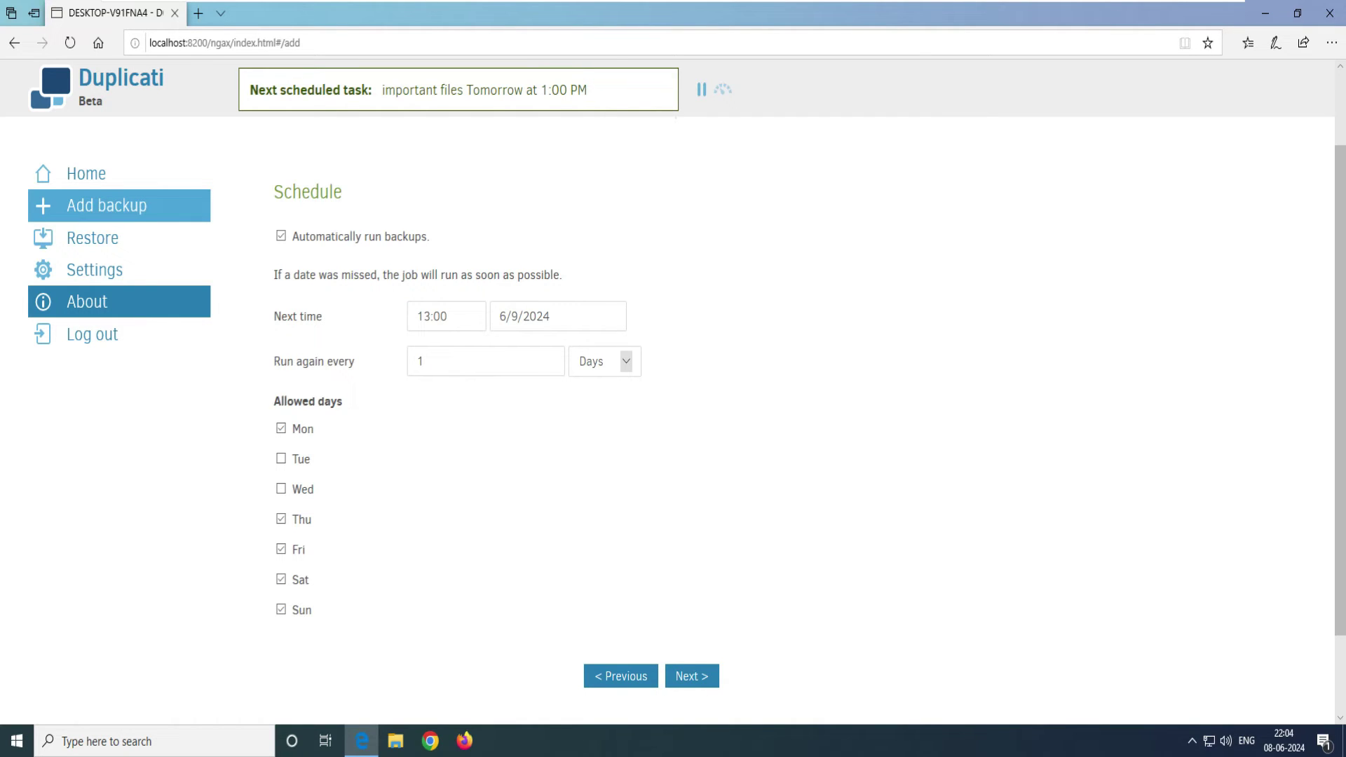
{"action": "left_click", "coordinate": [281, 488]}
{"action": "left_click", "coordinate": [281, 235]}
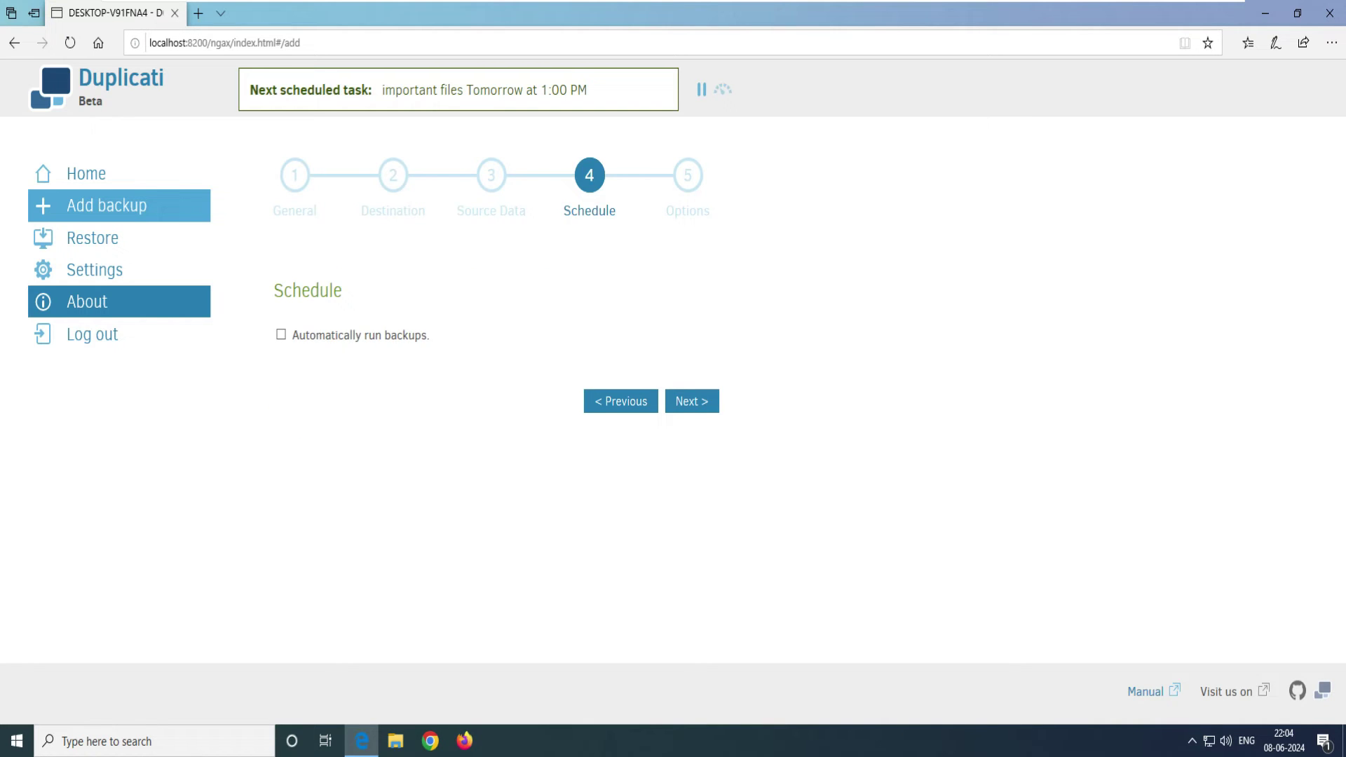
{"action": "left_click_drag", "start_coordinate": [429, 335], "coordinate": [291, 335]}
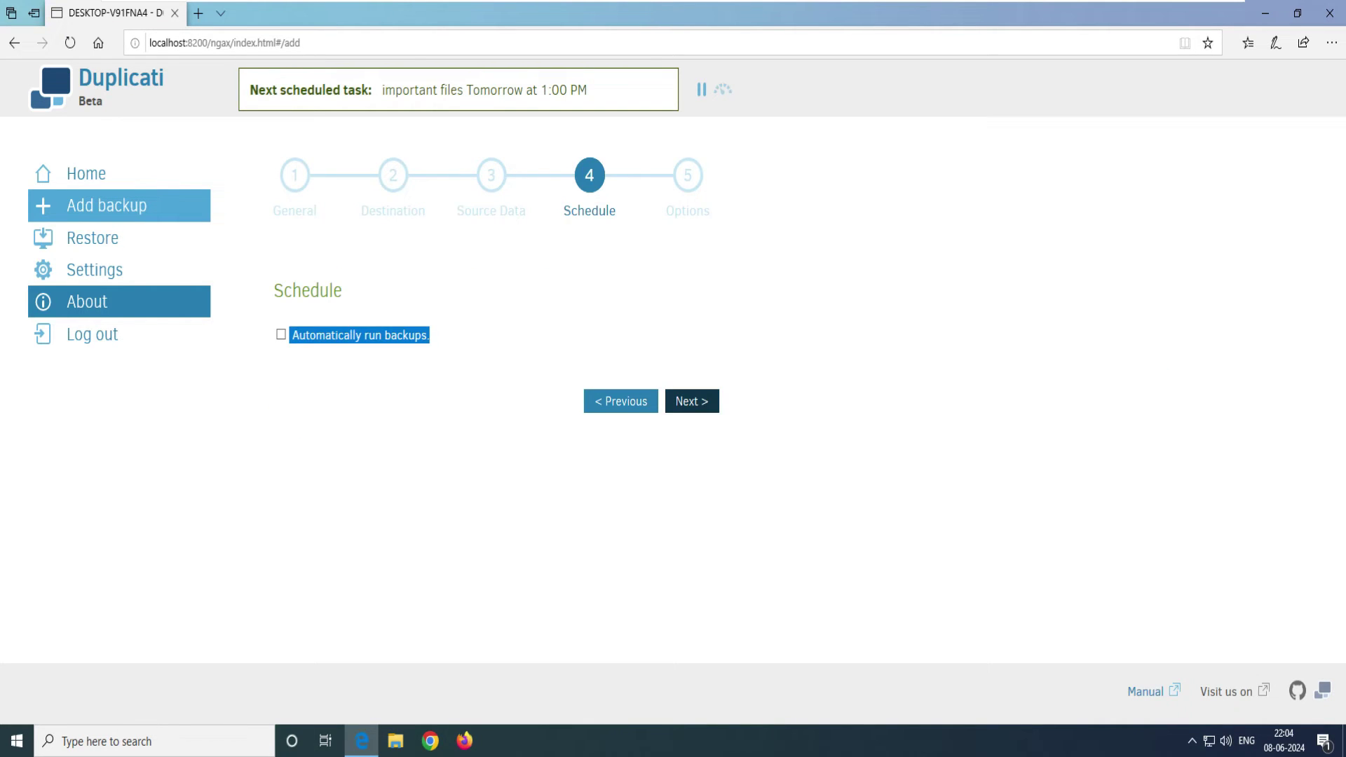
Step: On the Options step, set backup retention to Smart backup retention, keeping 50 MByte volumes
{"action": "left_click", "coordinate": [692, 401]}
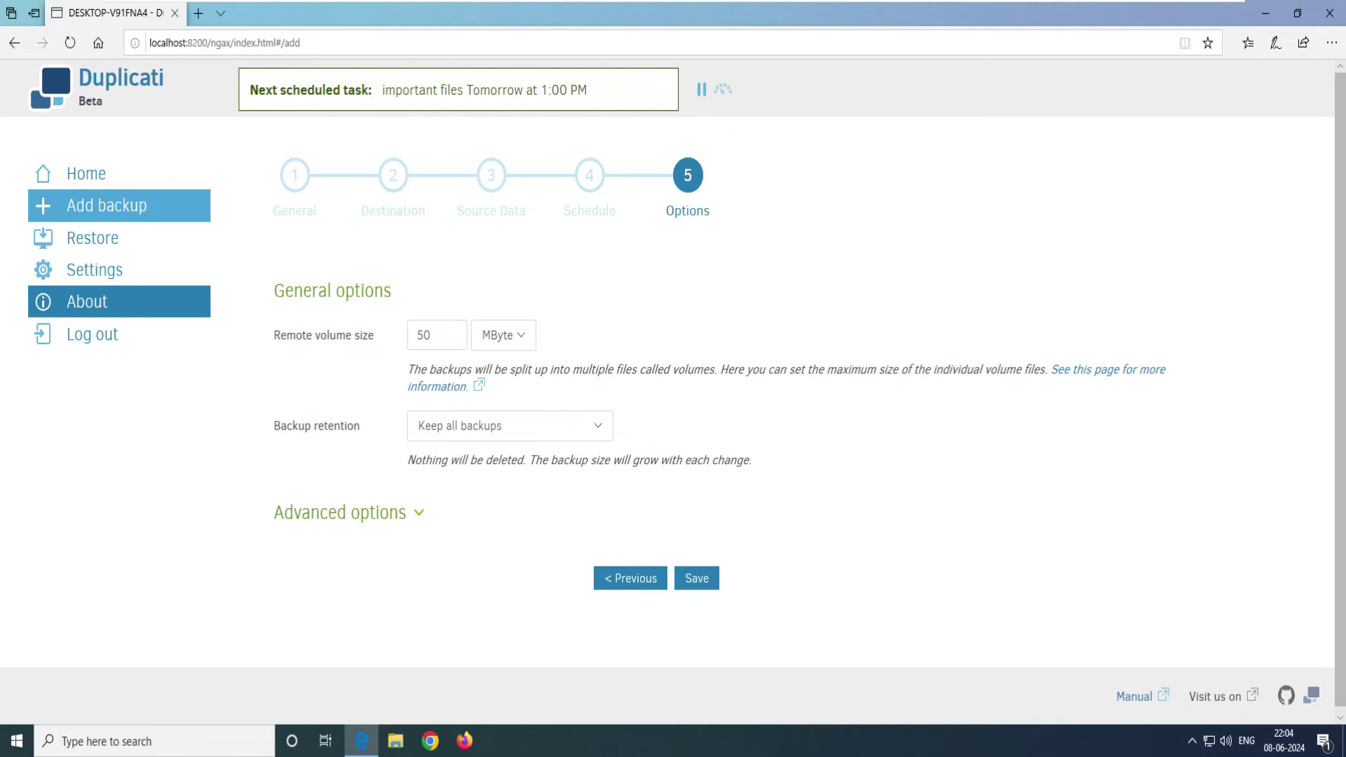
{"action": "triple_click", "coordinate": [316, 425]}
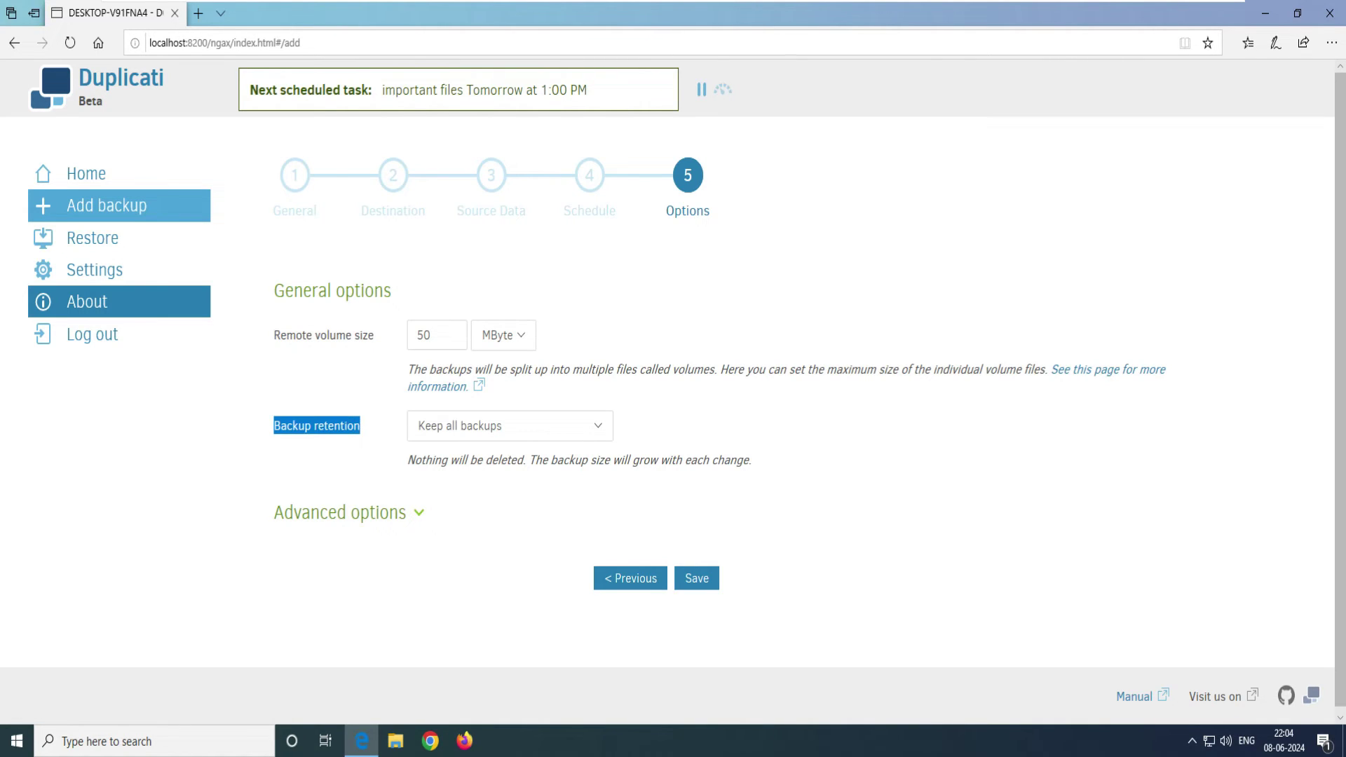
{"action": "left_click", "coordinate": [598, 426]}
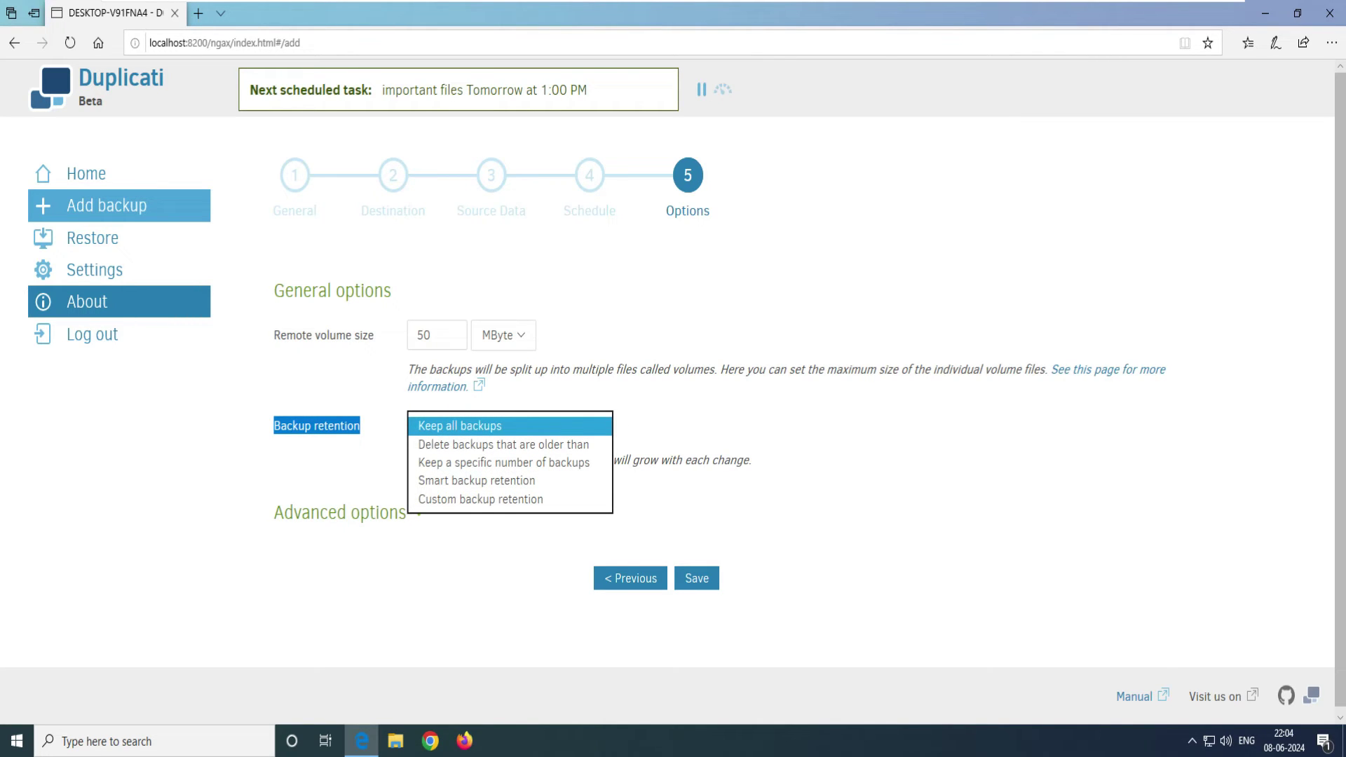
{"action": "left_click", "coordinate": [477, 480]}
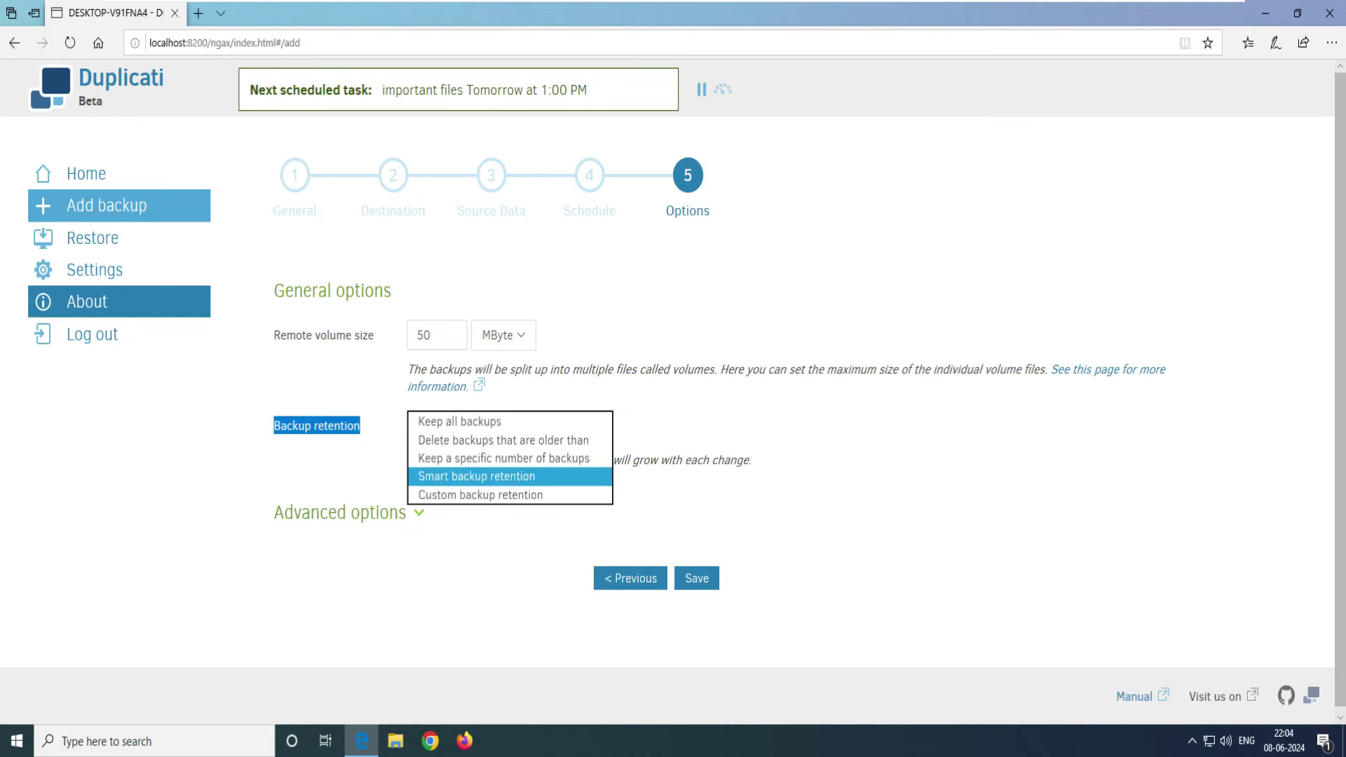
{"action": "left_click_drag", "start_coordinate": [709, 477], "coordinate": [408, 460]}
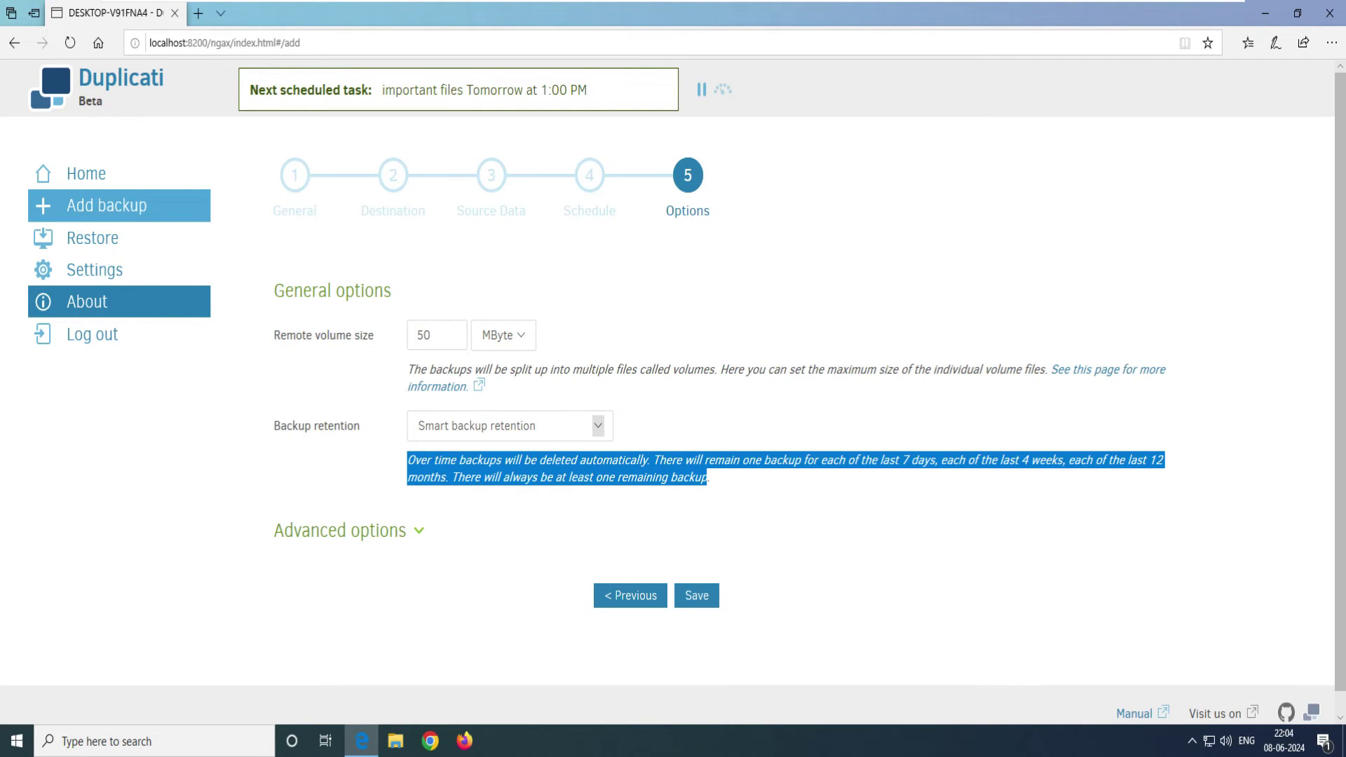
{"action": "left_click", "coordinate": [408, 460]}
{"action": "left_click_drag", "start_coordinate": [710, 477], "coordinate": [408, 460]}
{"action": "left_click", "coordinate": [408, 460]}
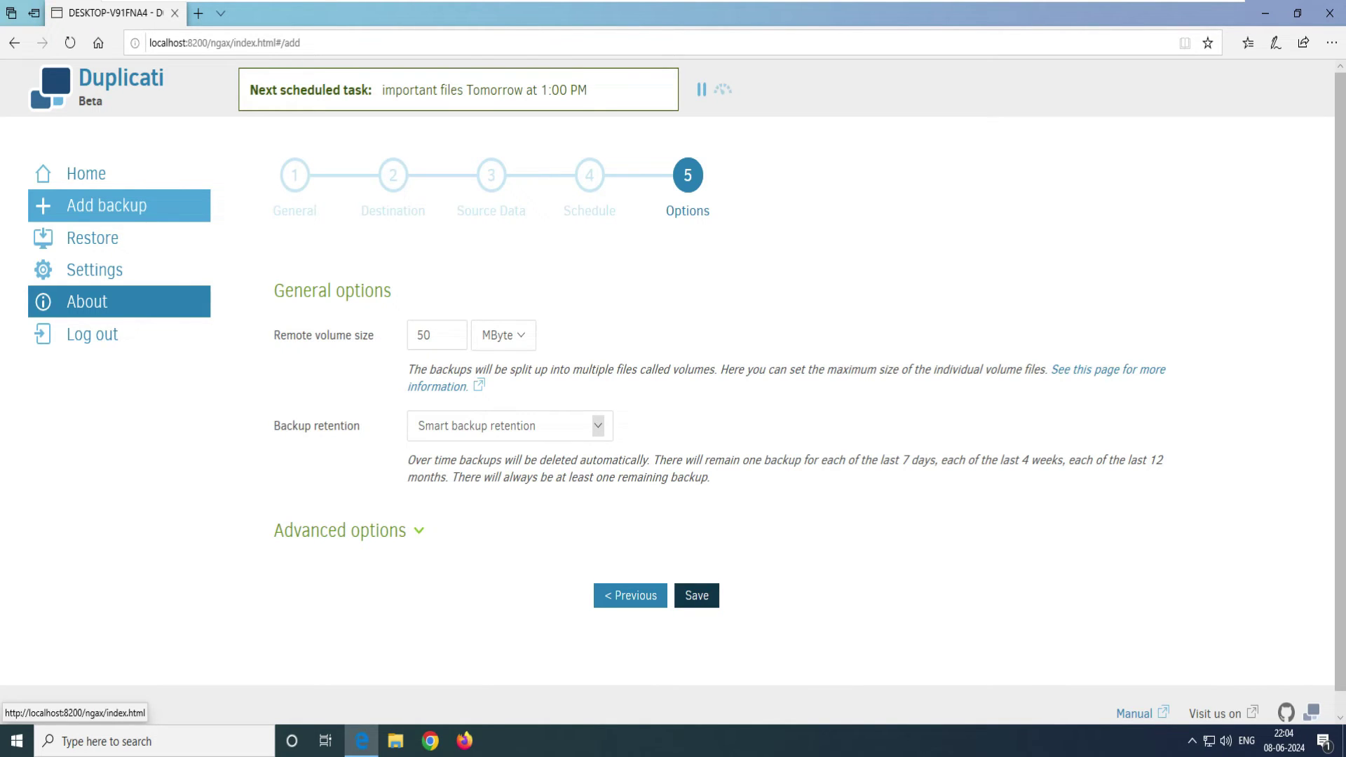
Step: Add the send-mail-any-operation advanced option, then remove it again
{"action": "left_click", "coordinate": [340, 531]}
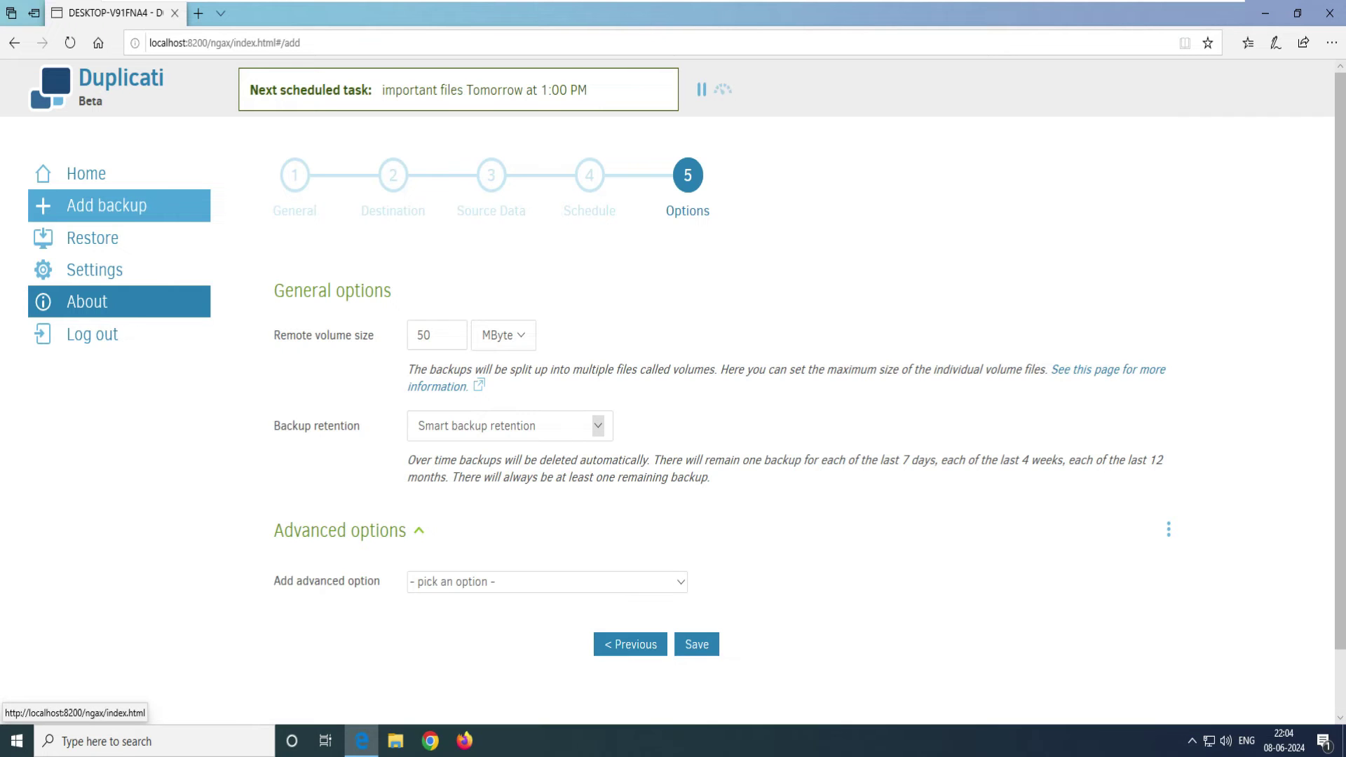
{"action": "left_click", "coordinate": [547, 582]}
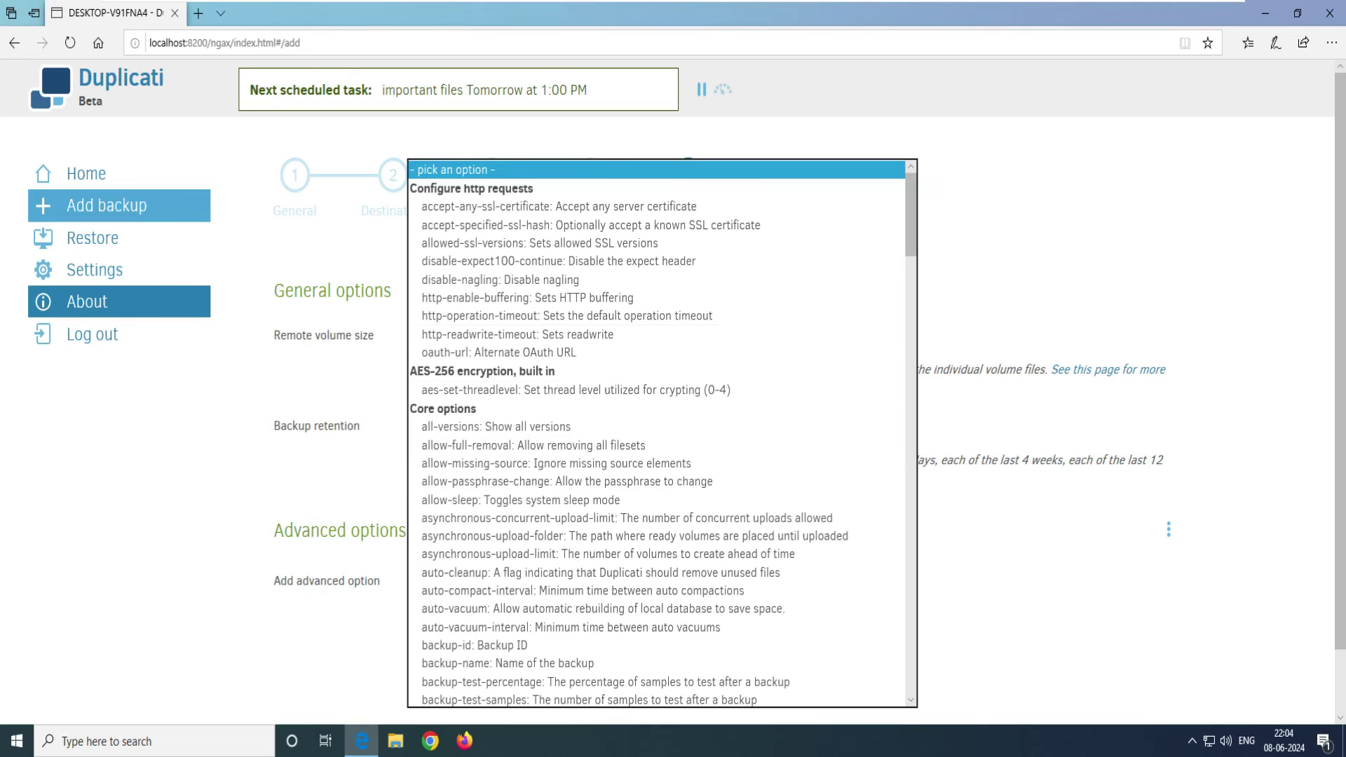
{"action": "scroll", "coordinate": [911, 214], "scroll_direction": "down", "scroll_amount": 1}
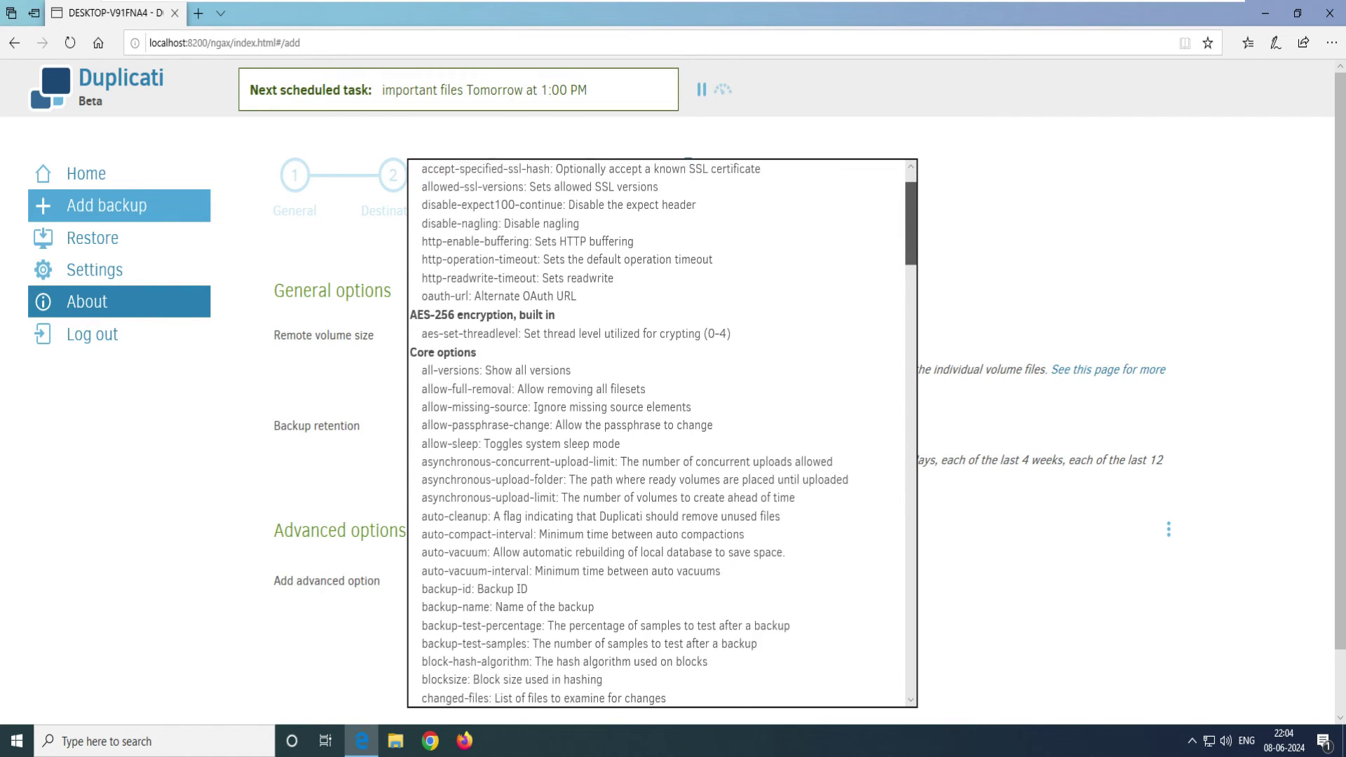
{"action": "scroll", "coordinate": [911, 213], "scroll_direction": "up", "scroll_amount": 1}
{"action": "left_click_drag", "start_coordinate": [911, 215], "coordinate": [910, 652]}
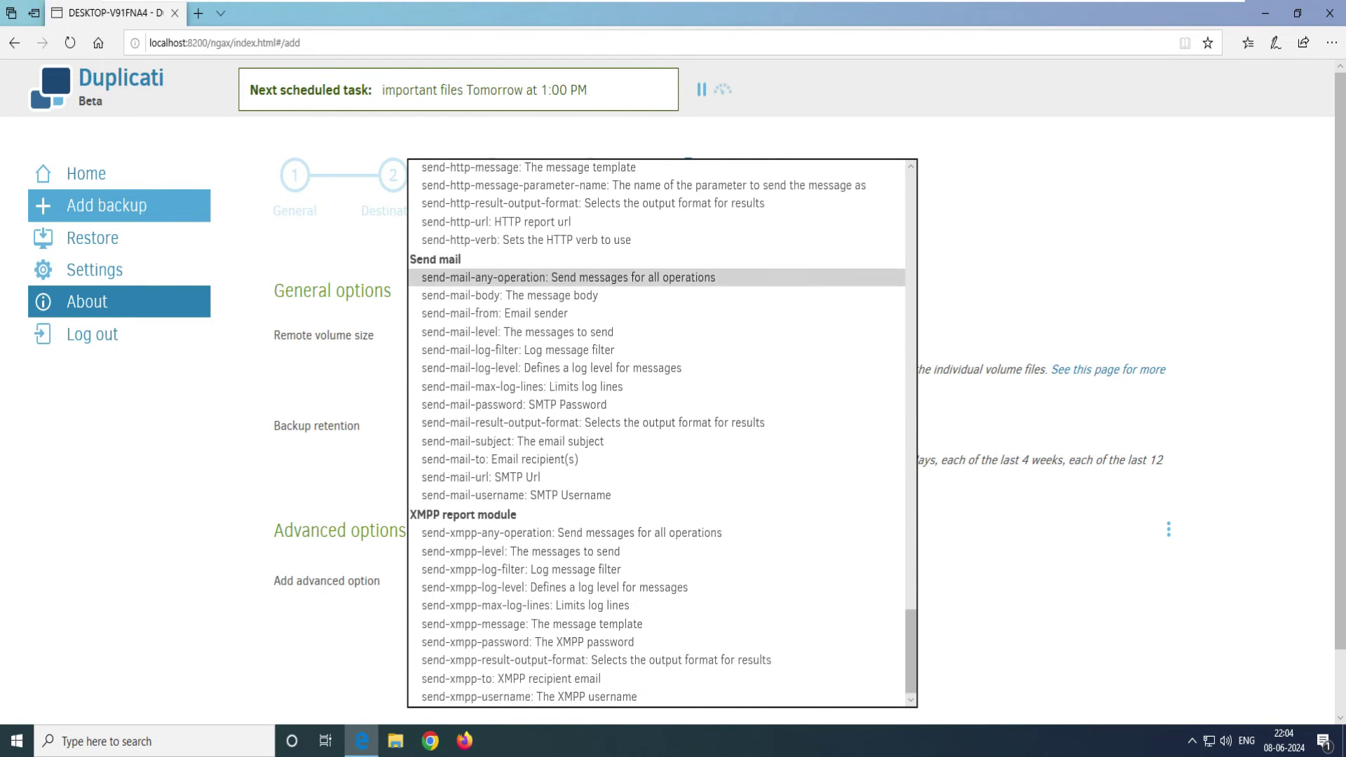
{"action": "left_click", "coordinate": [561, 276]}
{"action": "scroll", "coordinate": [806, 399], "scroll_direction": "down", "scroll_amount": 2}
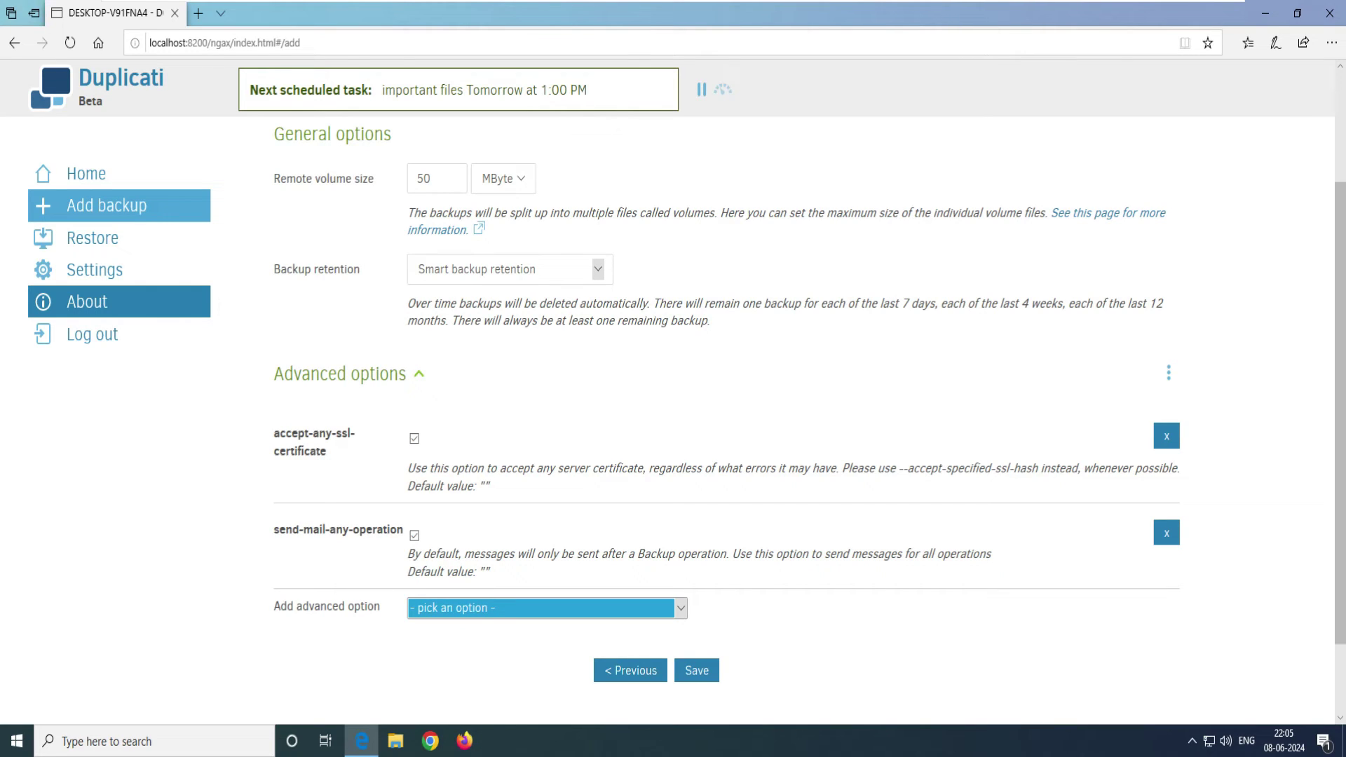
{"action": "left_click", "coordinate": [1167, 533]}
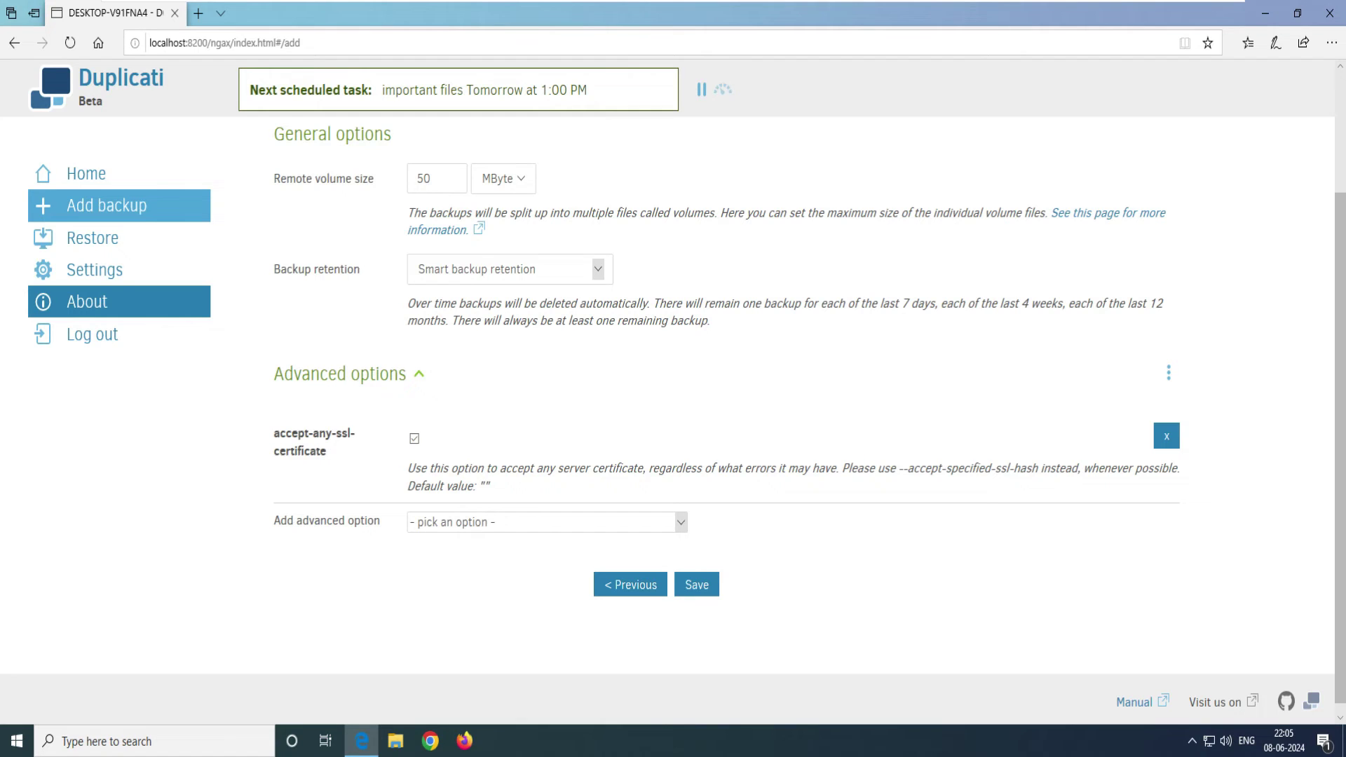
Step: Save the Google drive backup job, confirming the passphrase is stored, then open Google Drive
{"action": "left_click", "coordinate": [696, 584]}
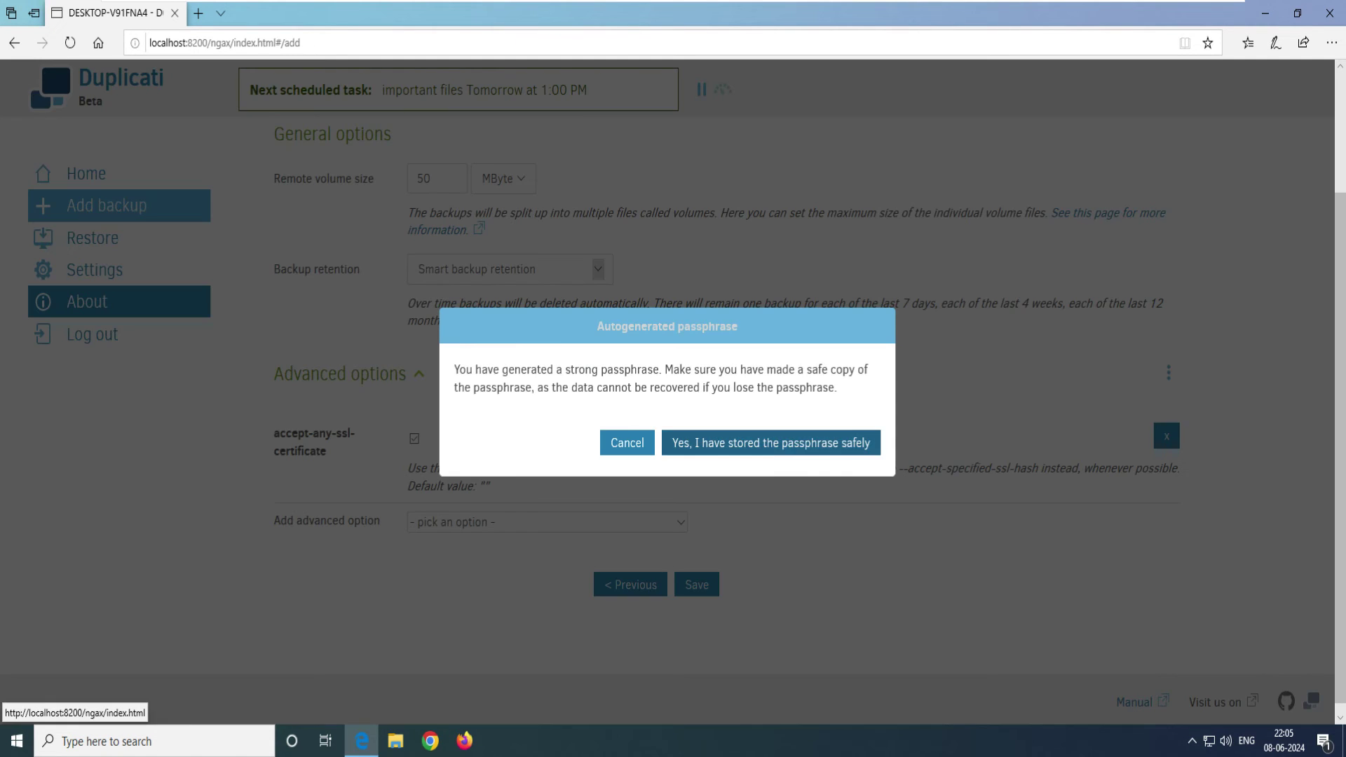
{"action": "left_click", "coordinate": [771, 443]}
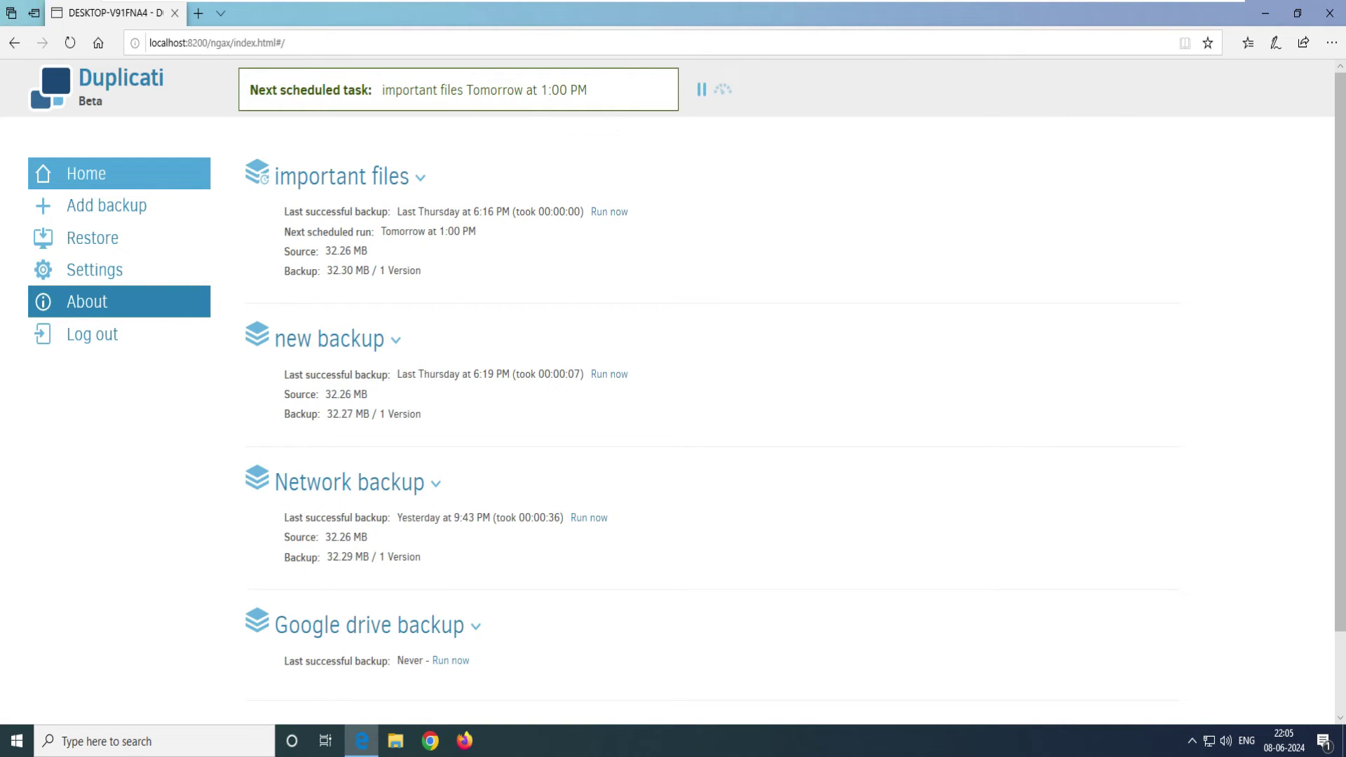
{"action": "scroll", "coordinate": [701, 385], "scroll_direction": "down", "scroll_amount": 2}
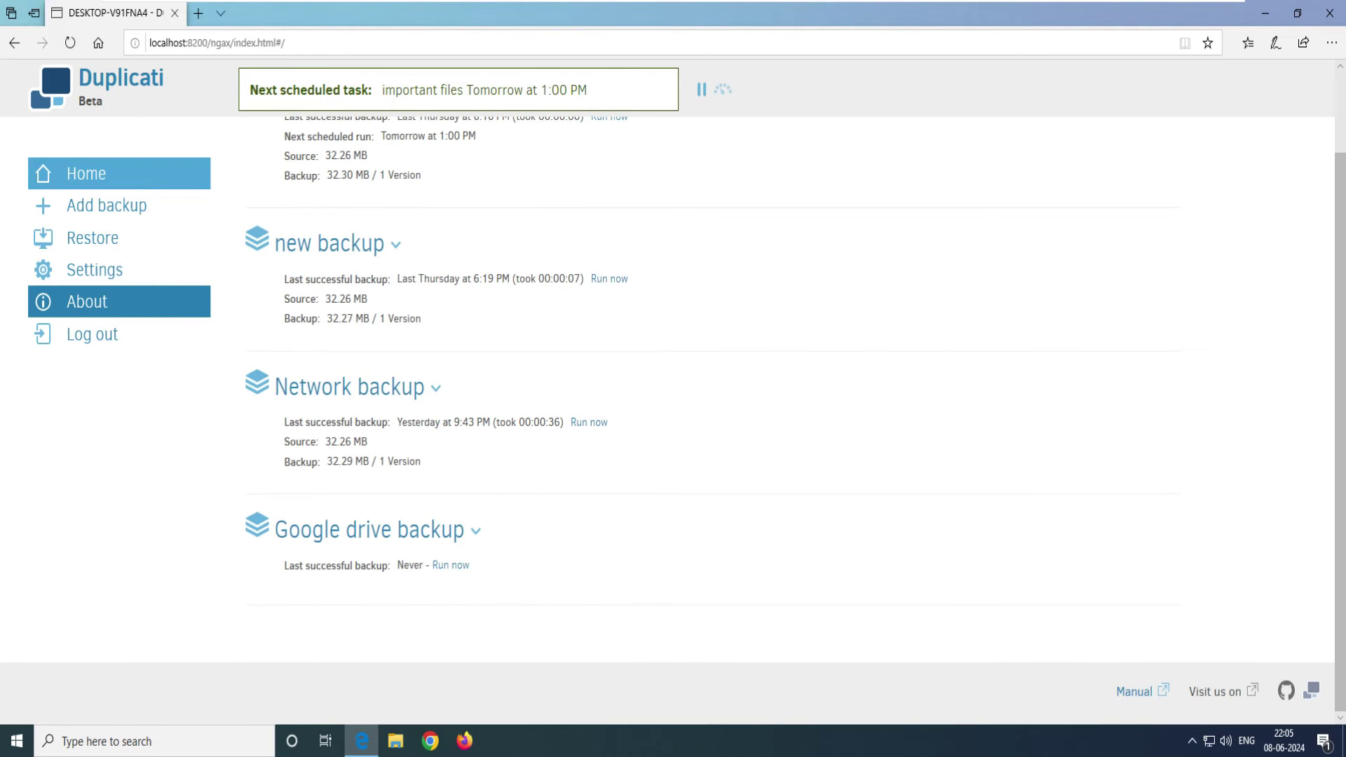
{"action": "key", "text": "super+d"}
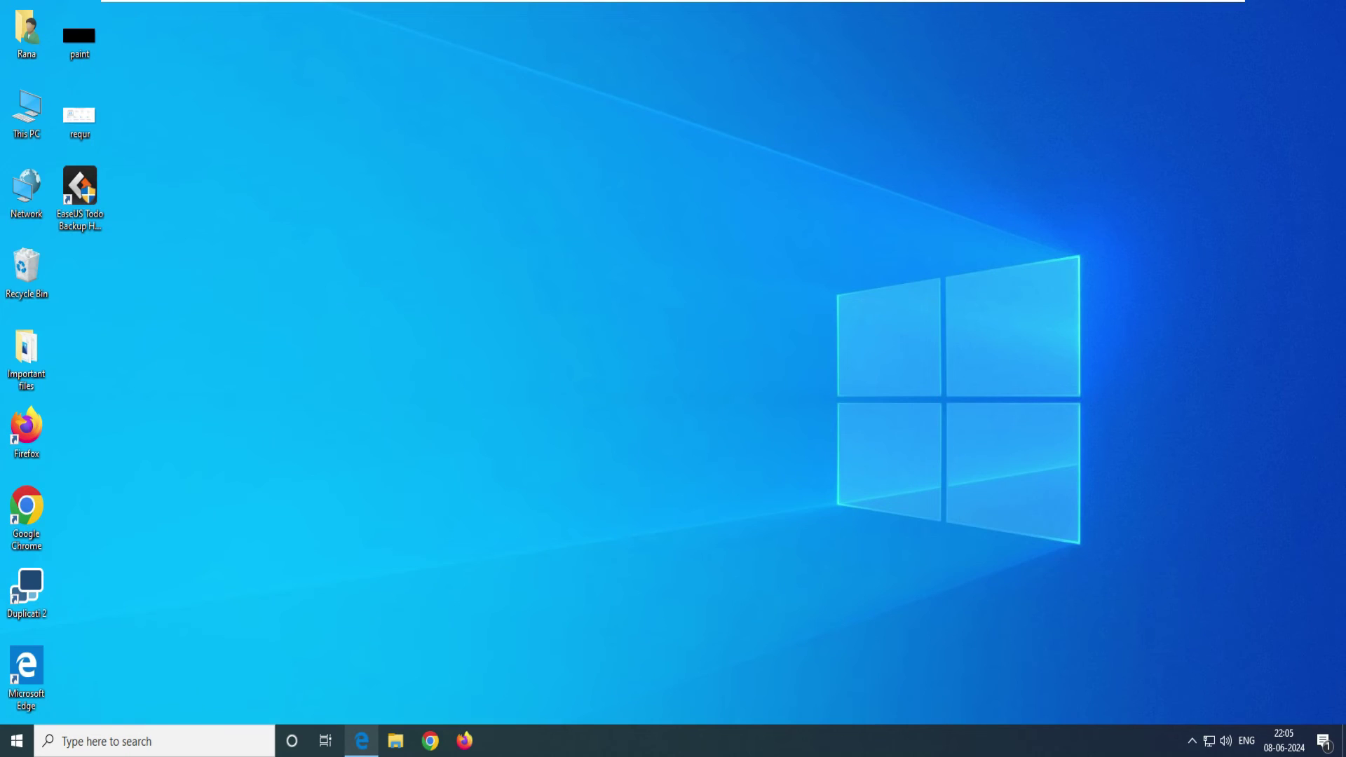
{"action": "key", "text": "super+d"}
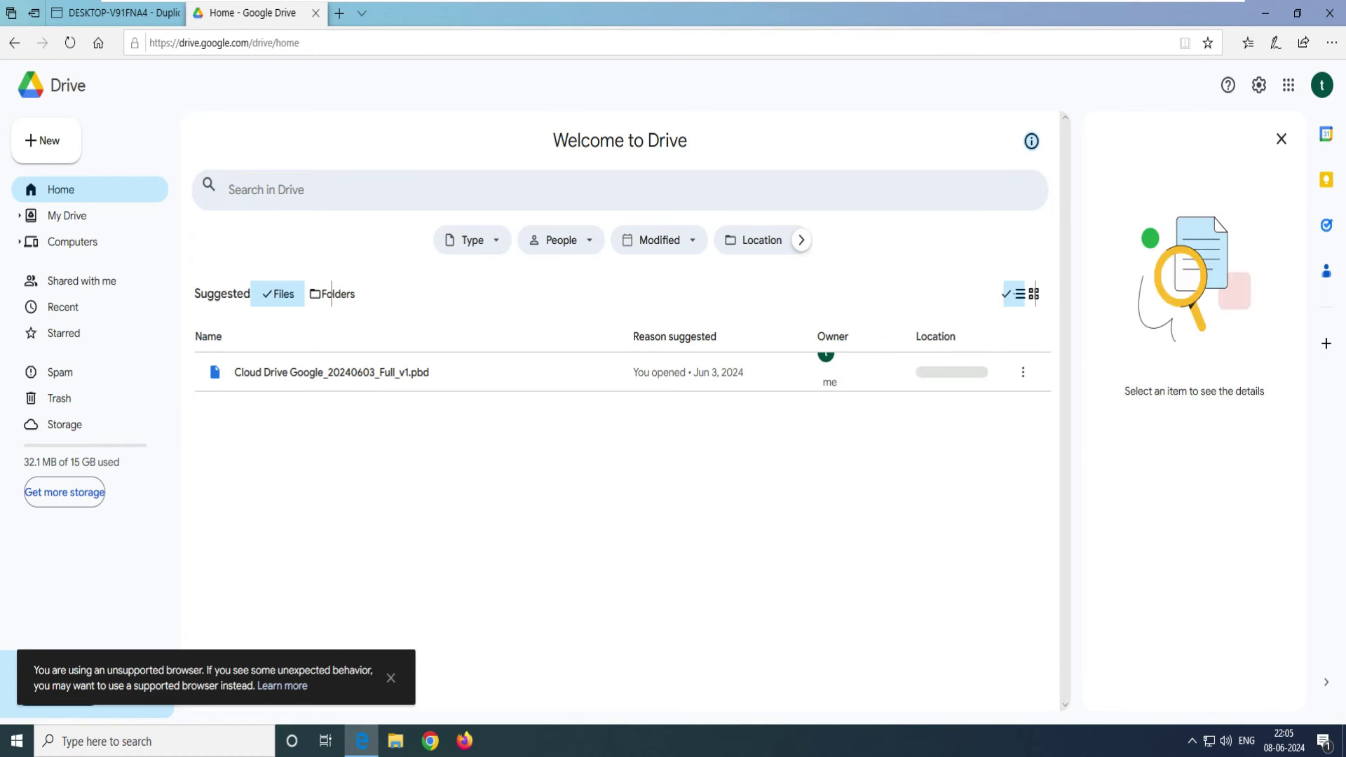
Step: Check that the 'my home pc' folder in My Drive is empty, then return to Duplicati
{"action": "left_click", "coordinate": [67, 215]}
{"action": "left_click", "coordinate": [281, 339]}
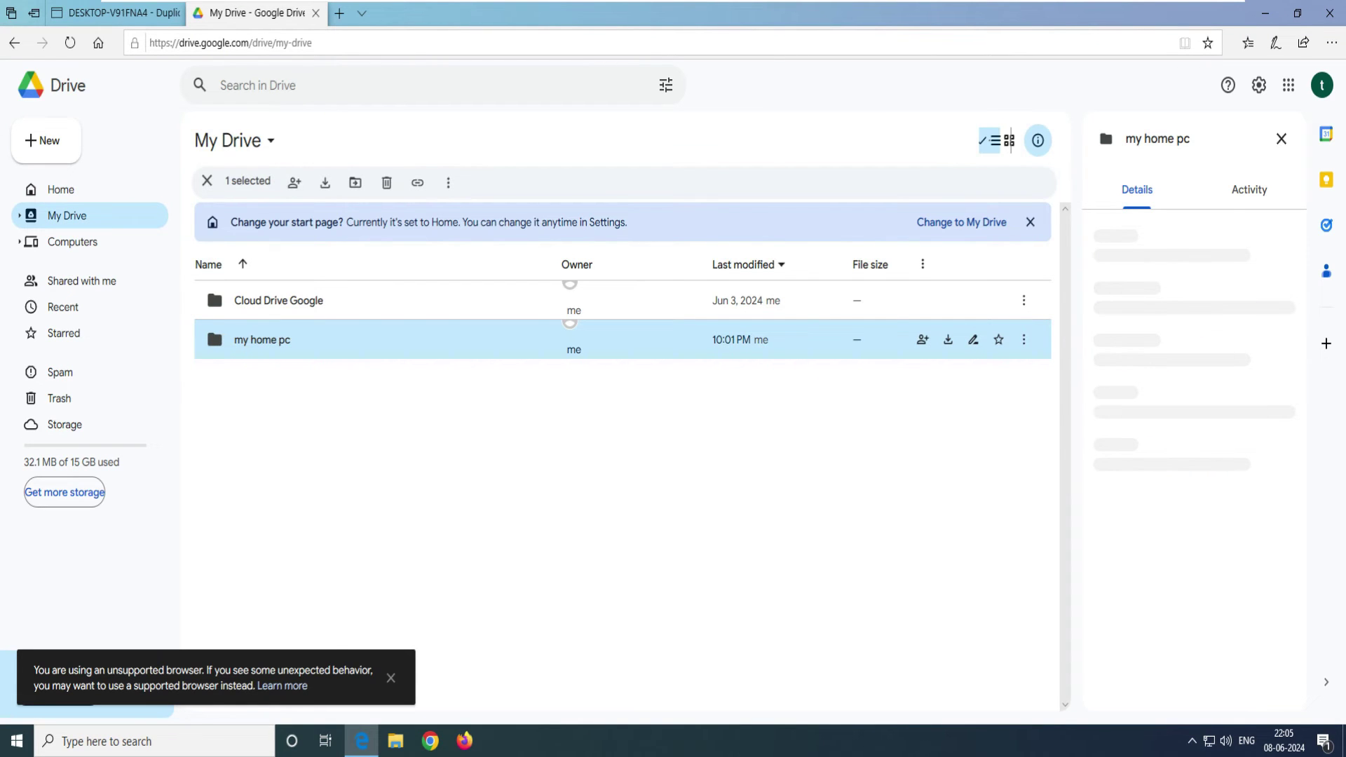
{"action": "double_click", "coordinate": [281, 340]}
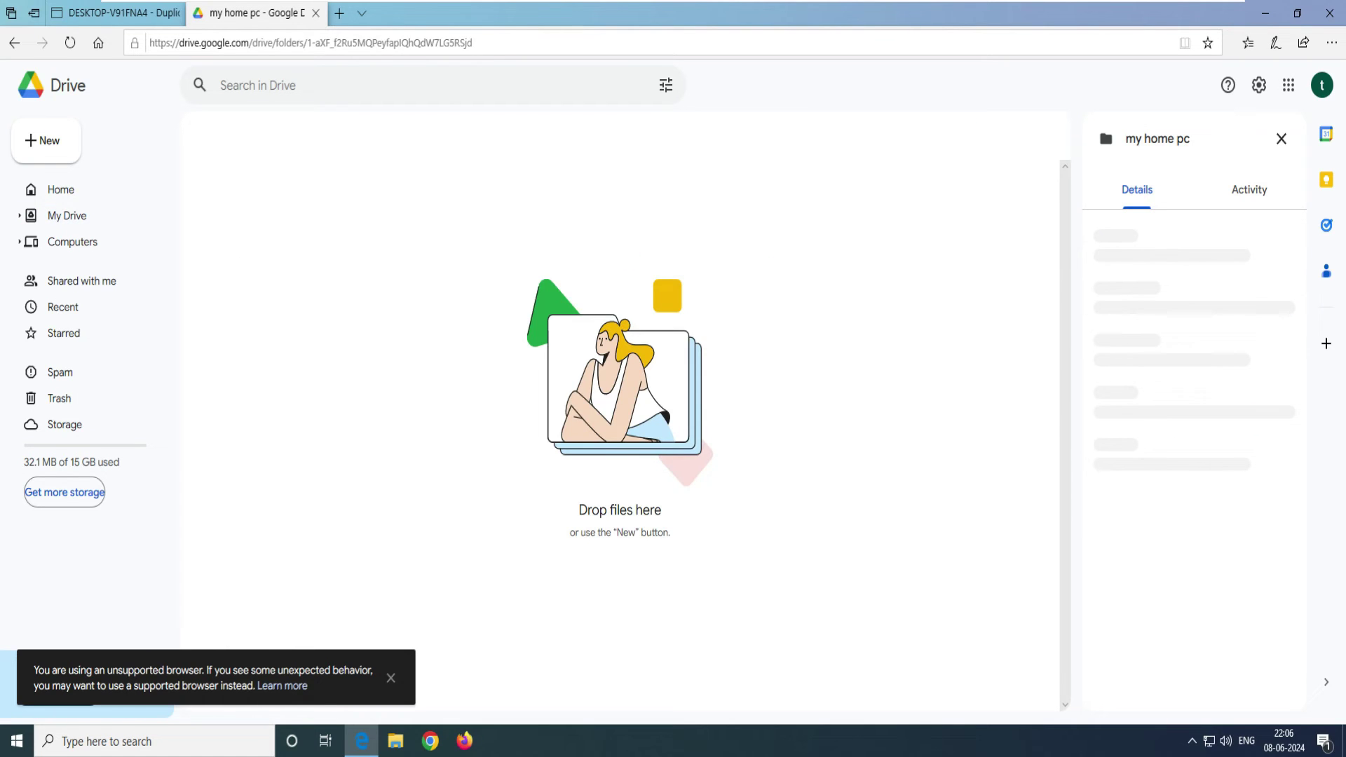
{"action": "key", "text": "alt+Left"}
{"action": "key", "text": "ctrl+1"}
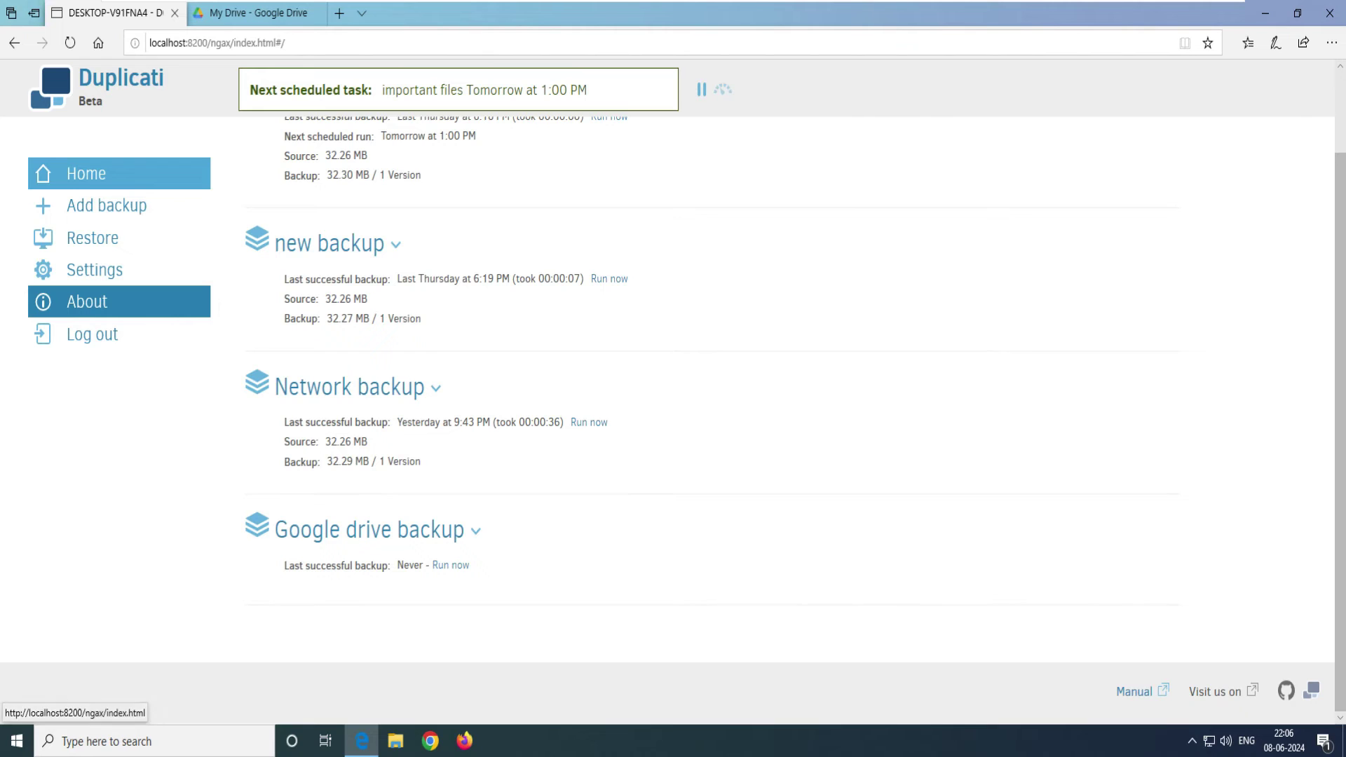
Step: Run the Google drive backup and verify it succeeded at 10:06 PM, storing 32.26 MB in 1 version
{"action": "left_click", "coordinate": [450, 565]}
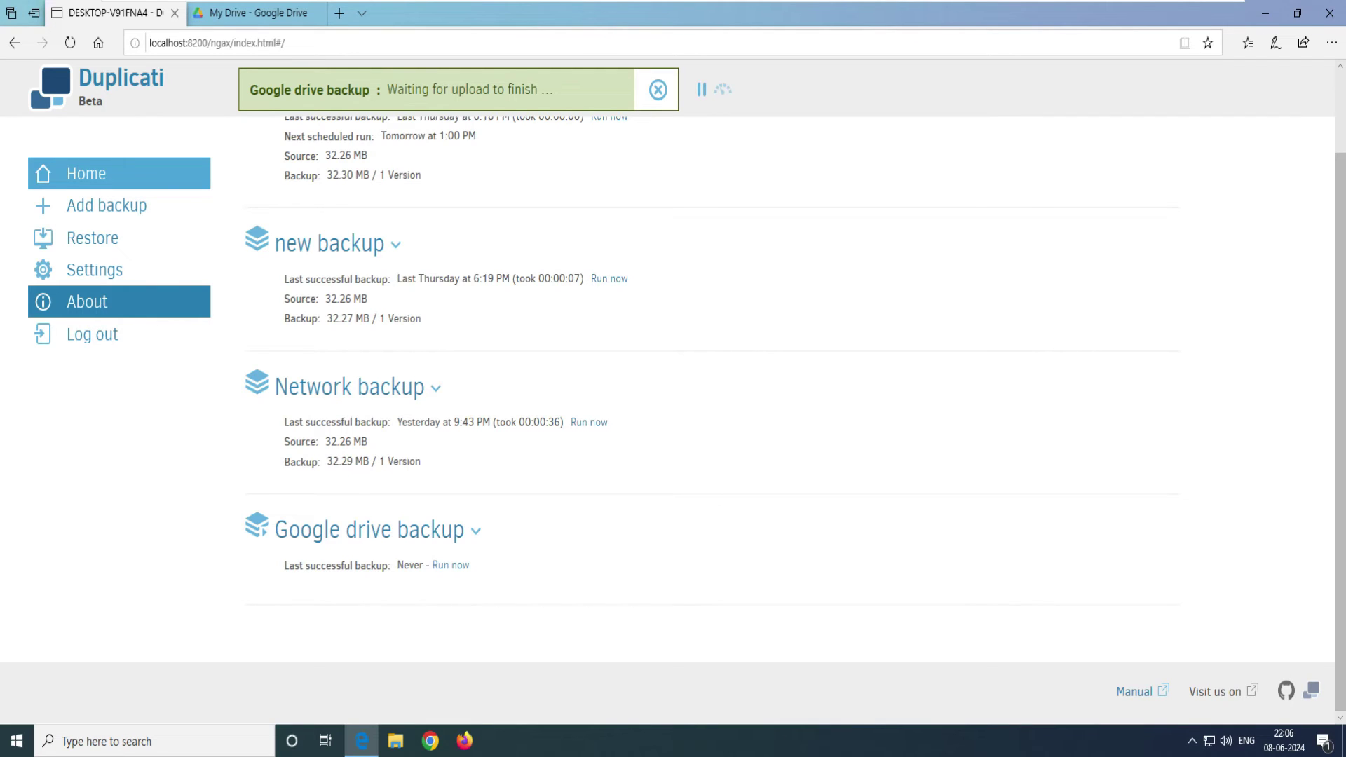
{"action": "left_click_drag", "start_coordinate": [557, 89], "coordinate": [382, 89]}
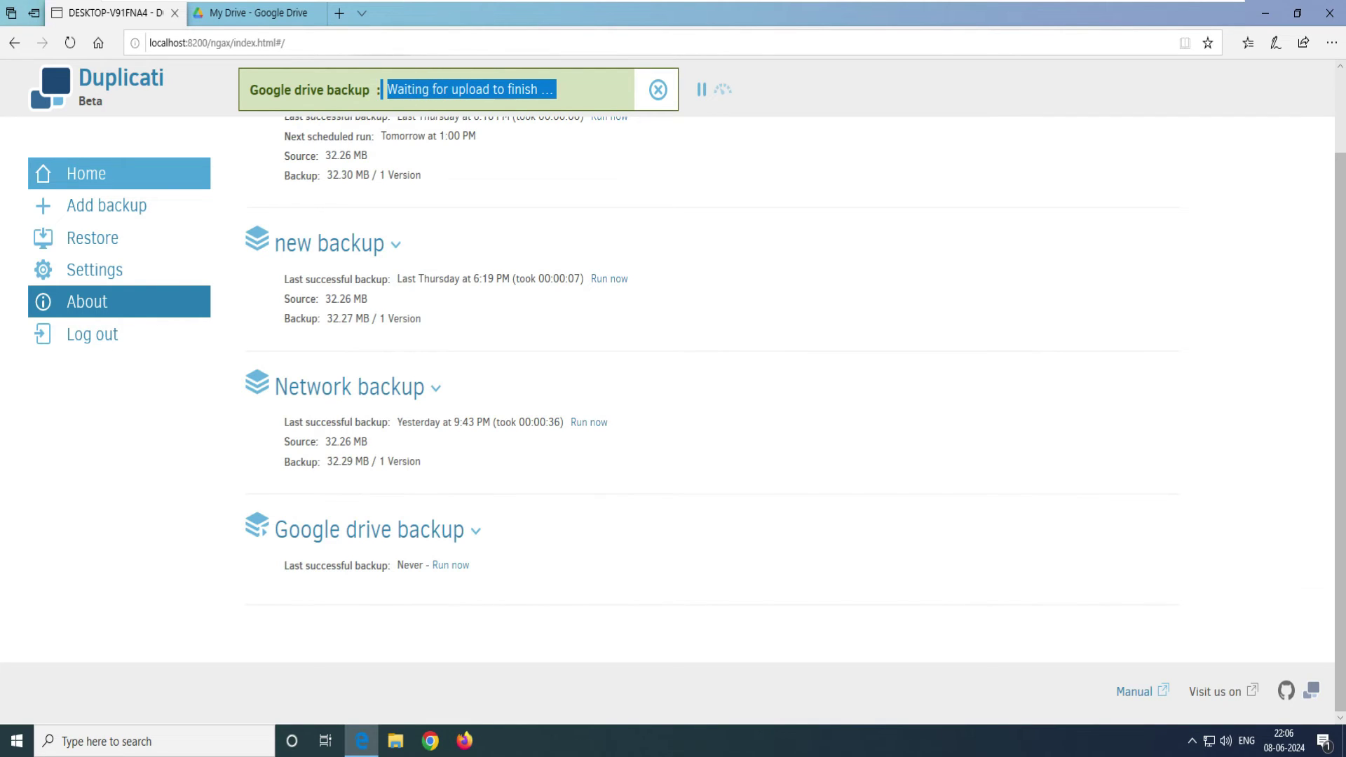
{"action": "left_click", "coordinate": [366, 89]}
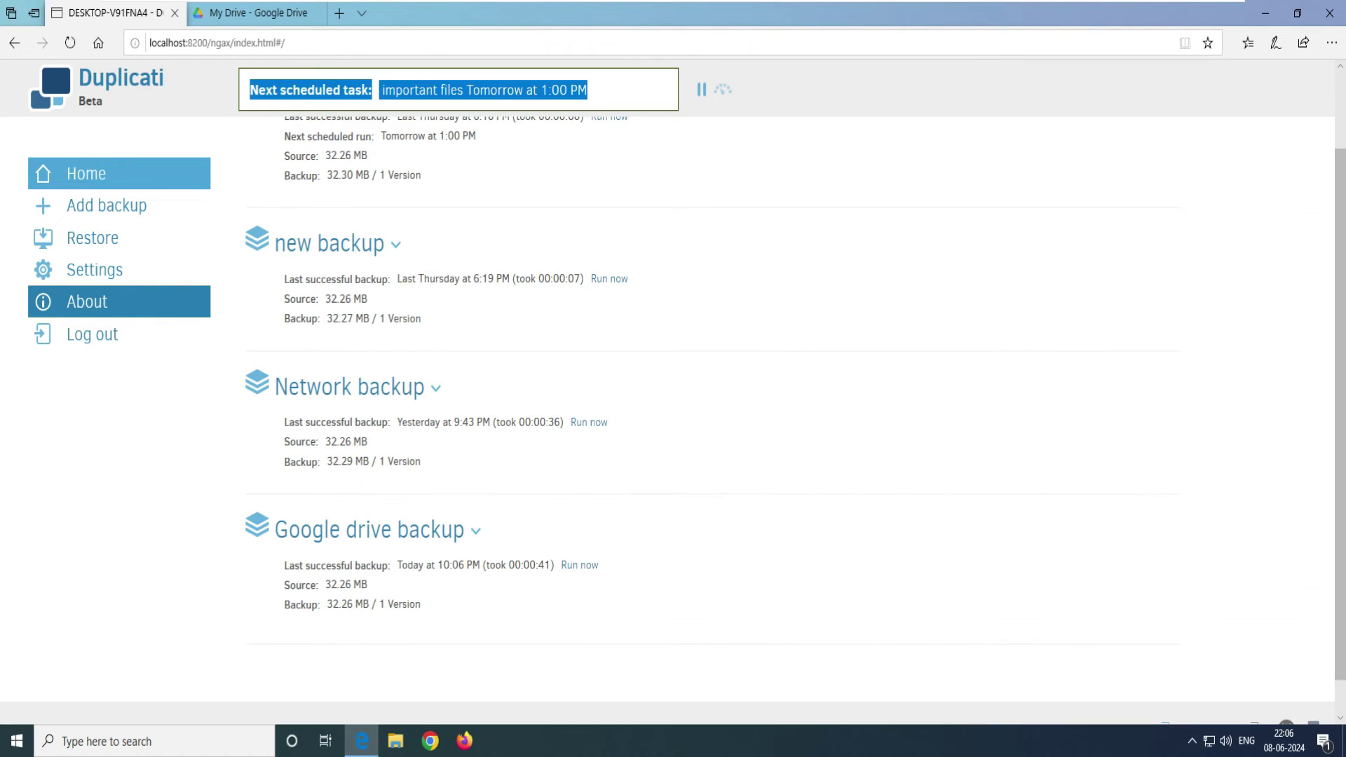
{"action": "left_click_drag", "start_coordinate": [284, 565], "coordinate": [537, 565]}
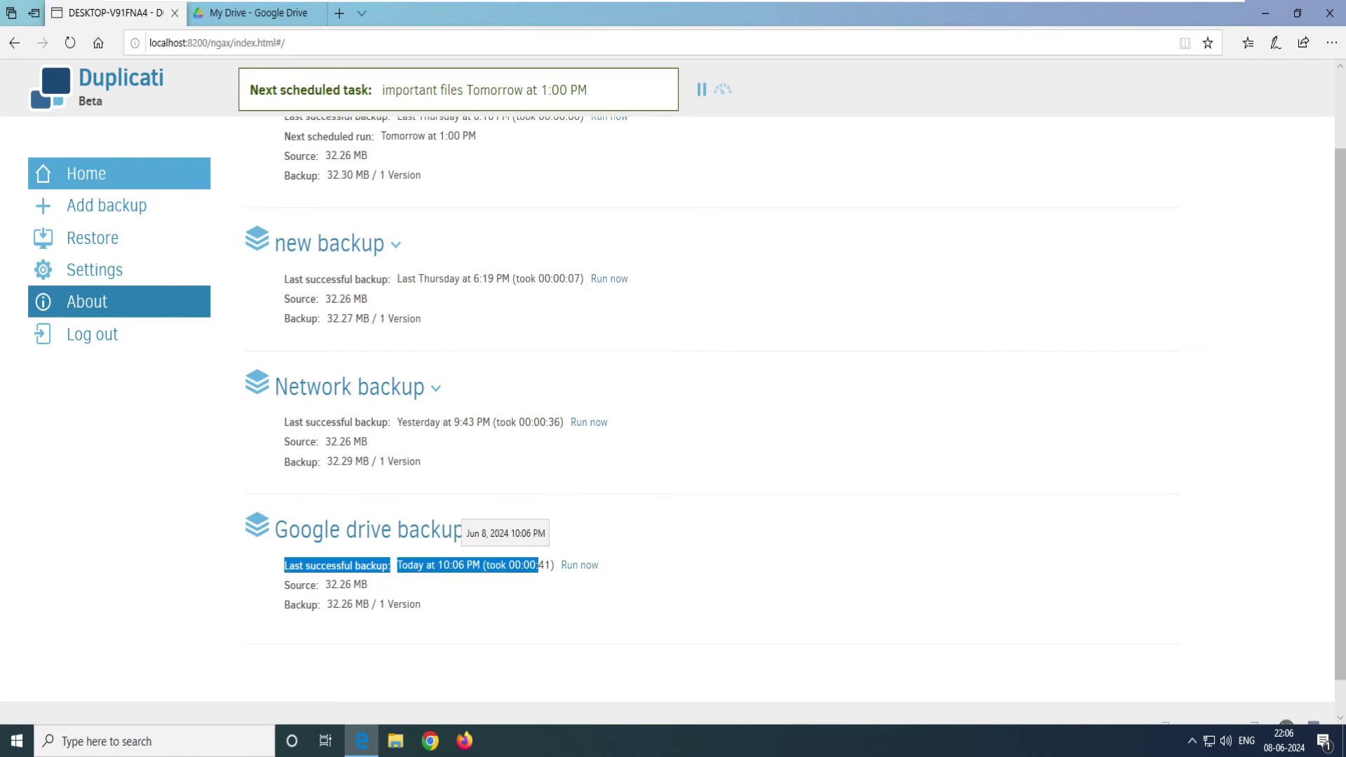
{"action": "left_click_drag", "start_coordinate": [347, 584], "coordinate": [295, 585]}
{"action": "left_click_drag", "start_coordinate": [420, 605], "coordinate": [284, 604]}
{"action": "left_click", "coordinate": [258, 13]}
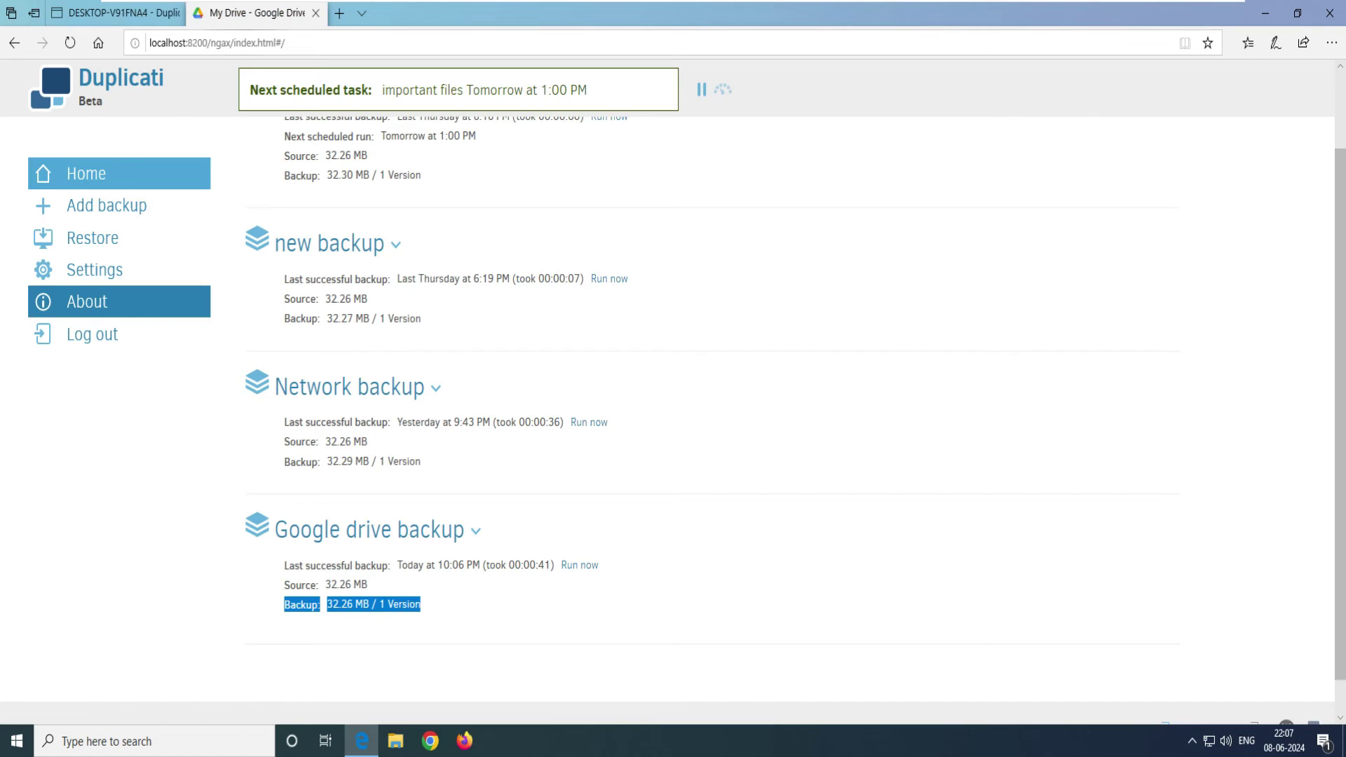
Step: Confirm the 'my home pc' Drive folder now holds the three duplicati backup files (32.1 MB used)
{"action": "key", "text": "Return"}
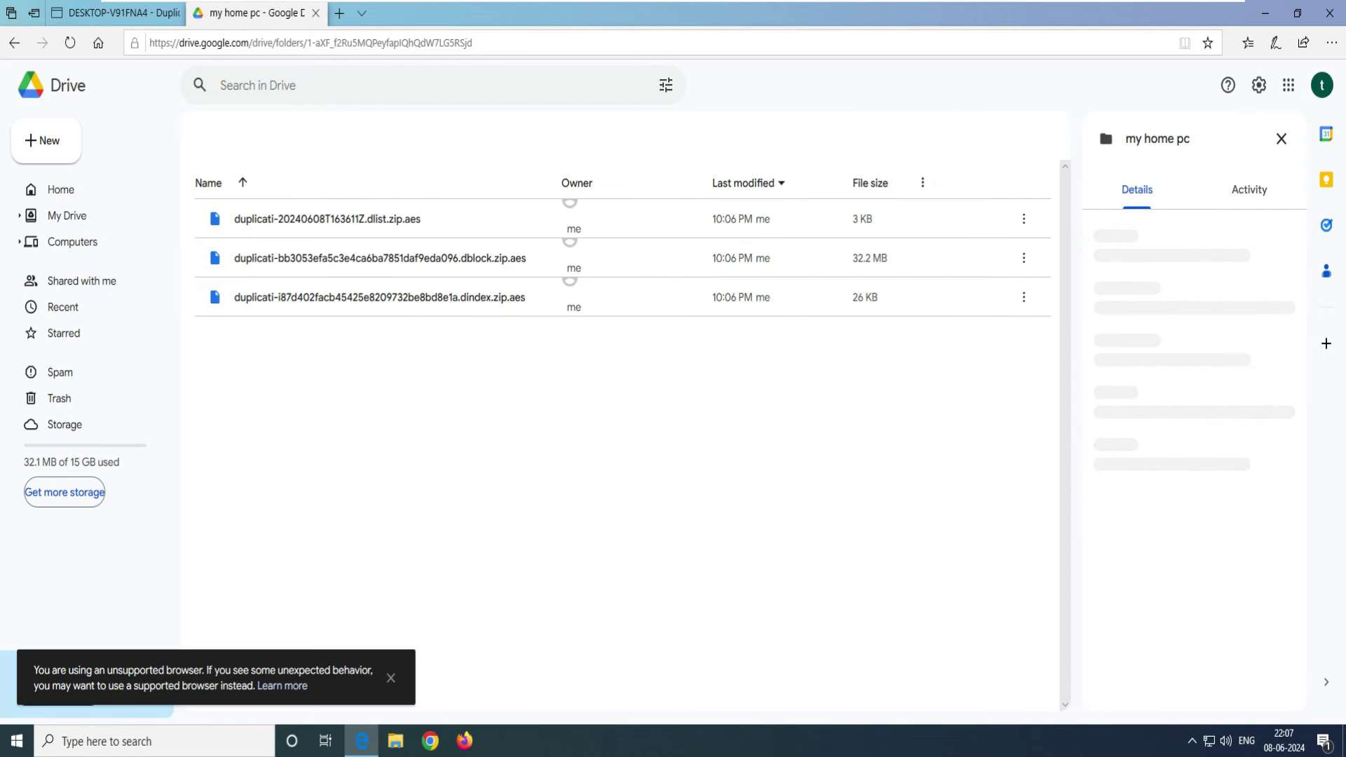
{"action": "key", "text": "alt+Left"}
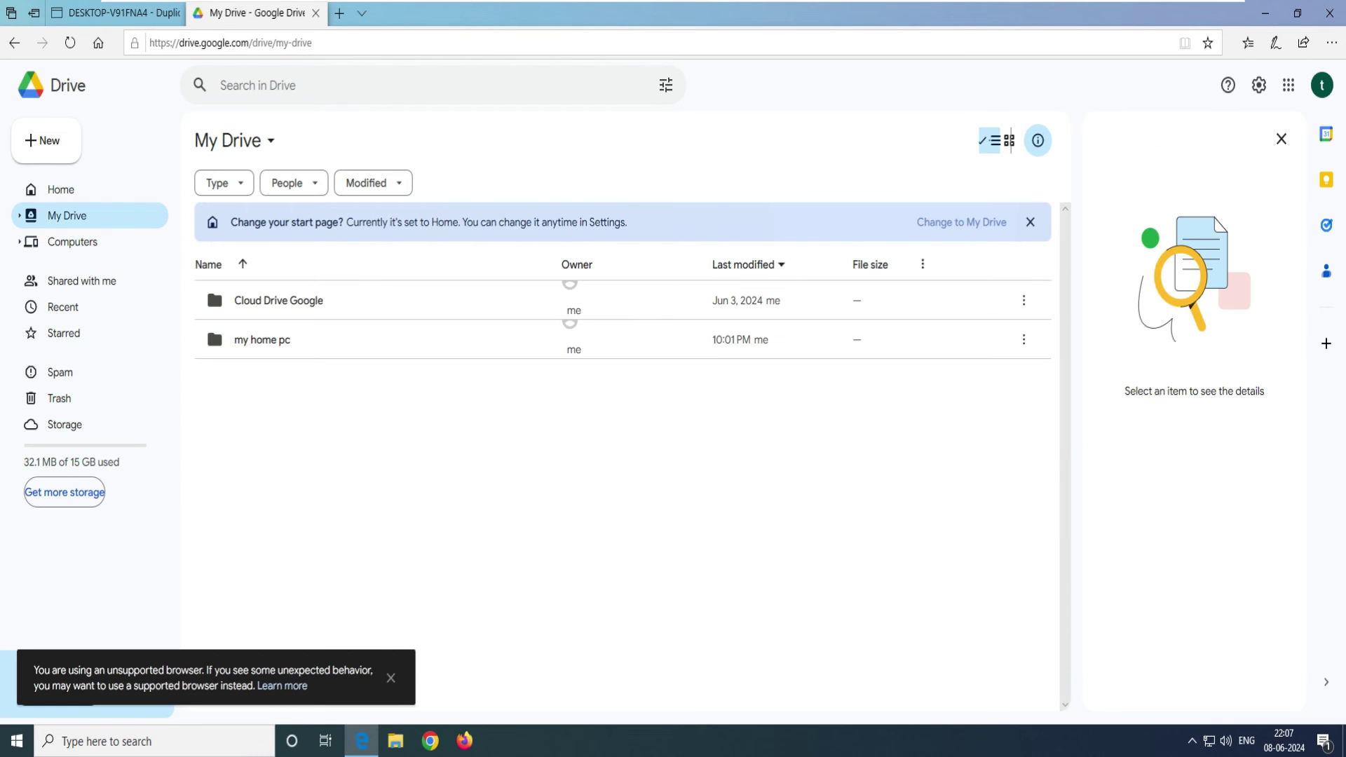
{"action": "left_click", "coordinate": [267, 339]}
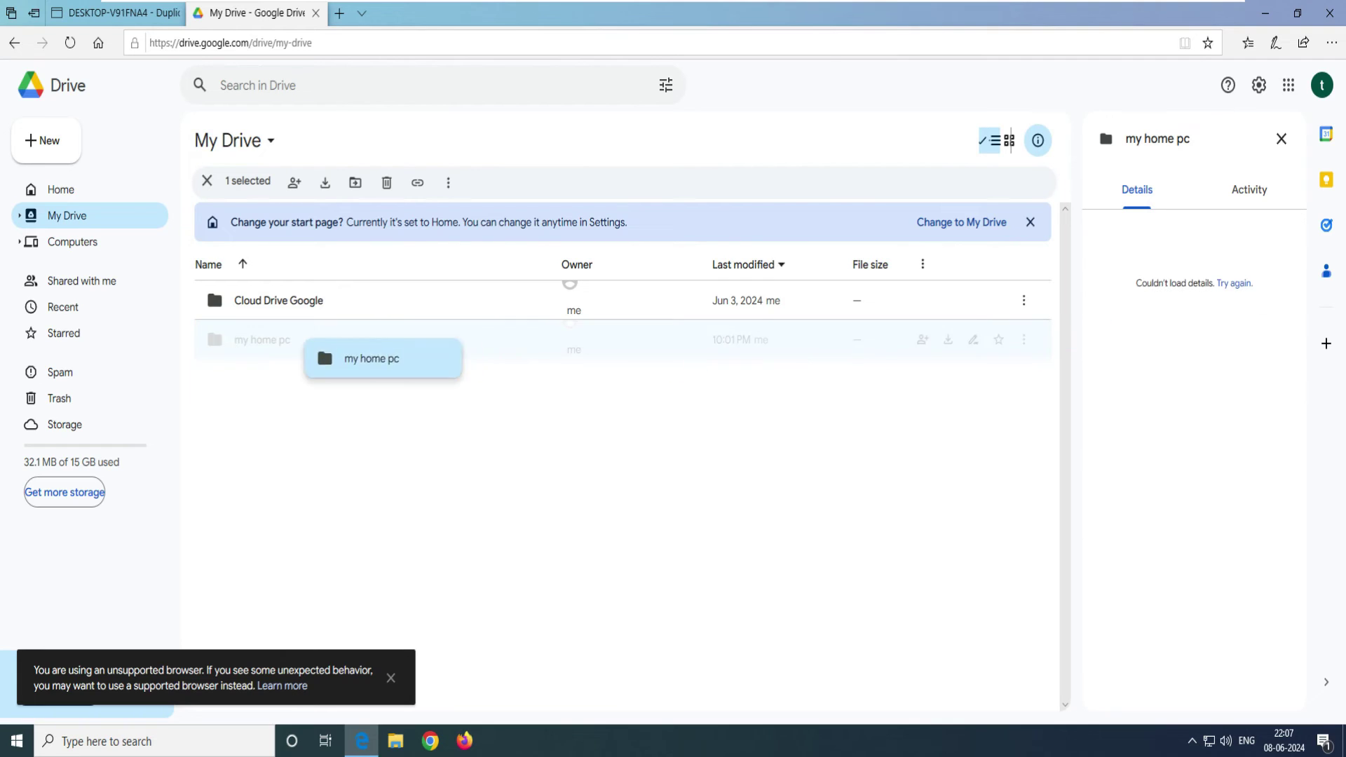
{"action": "left_click_drag", "start_coordinate": [308, 344], "coordinate": [309, 349]}
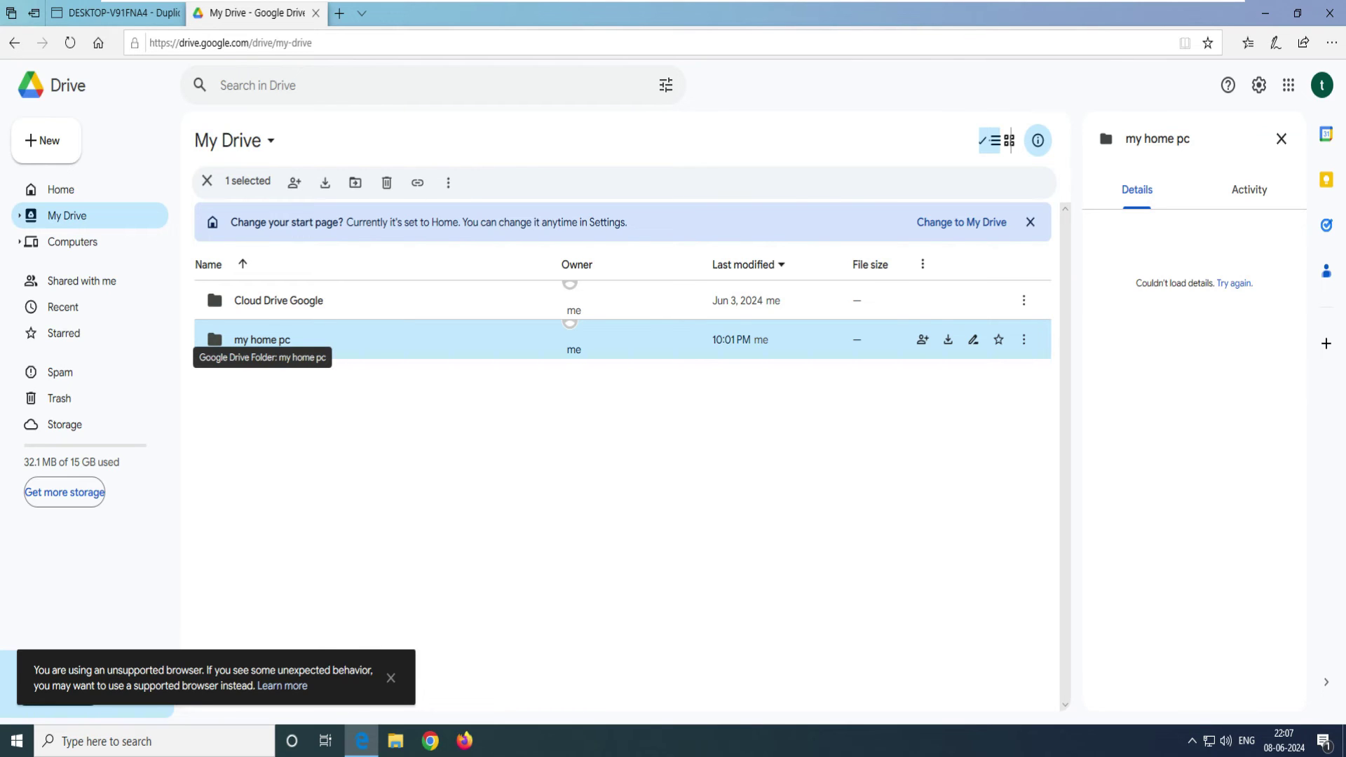
{"action": "key", "text": "ctrl+shift+Tab"}
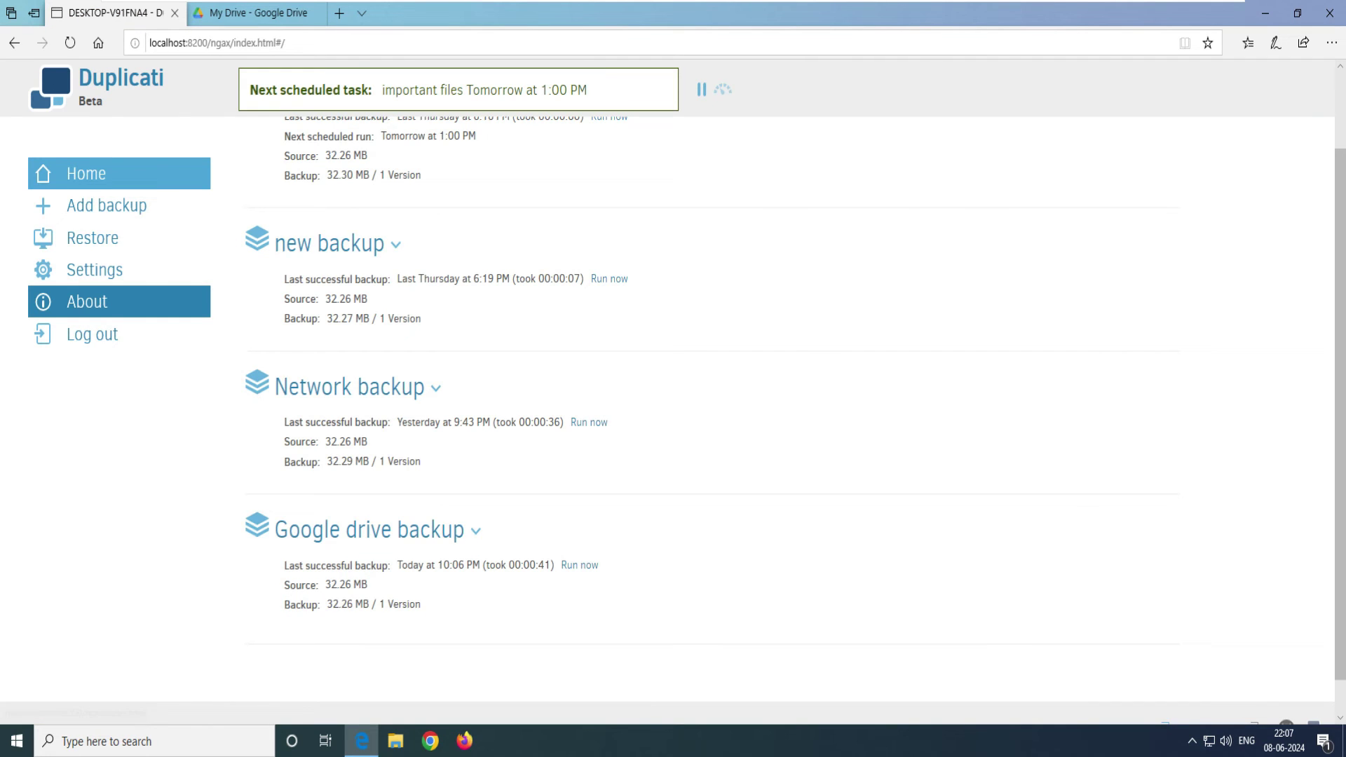
Step: Hide the Duplicati browser window to reveal the desktop with its Important files folder
{"action": "left_click_drag", "start_coordinate": [312, 529], "coordinate": [319, 604]}
{"action": "left_click", "coordinate": [319, 604]}
{"action": "key", "text": "super+d"}
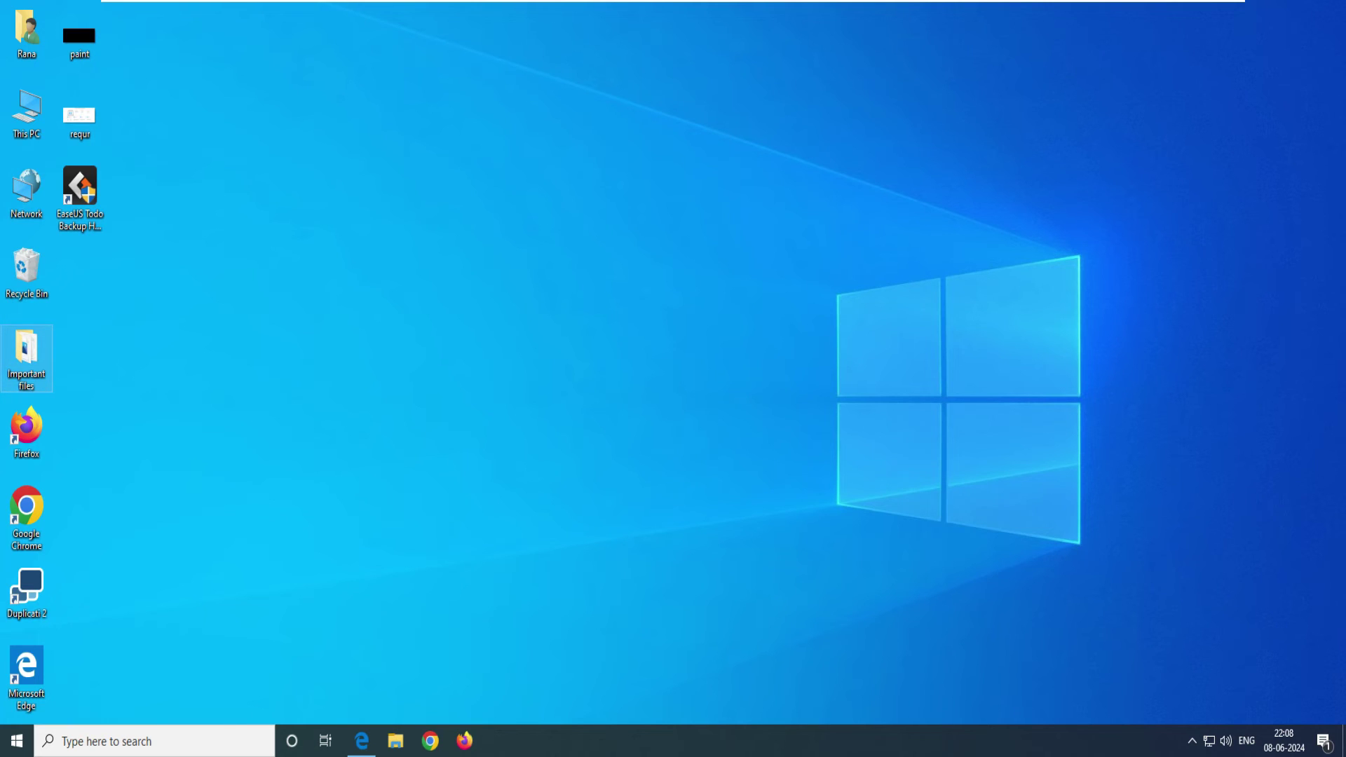
Step: Permanently delete the Important files folder from the desktop with Shift+Delete
{"action": "key", "text": "shift+Delete"}
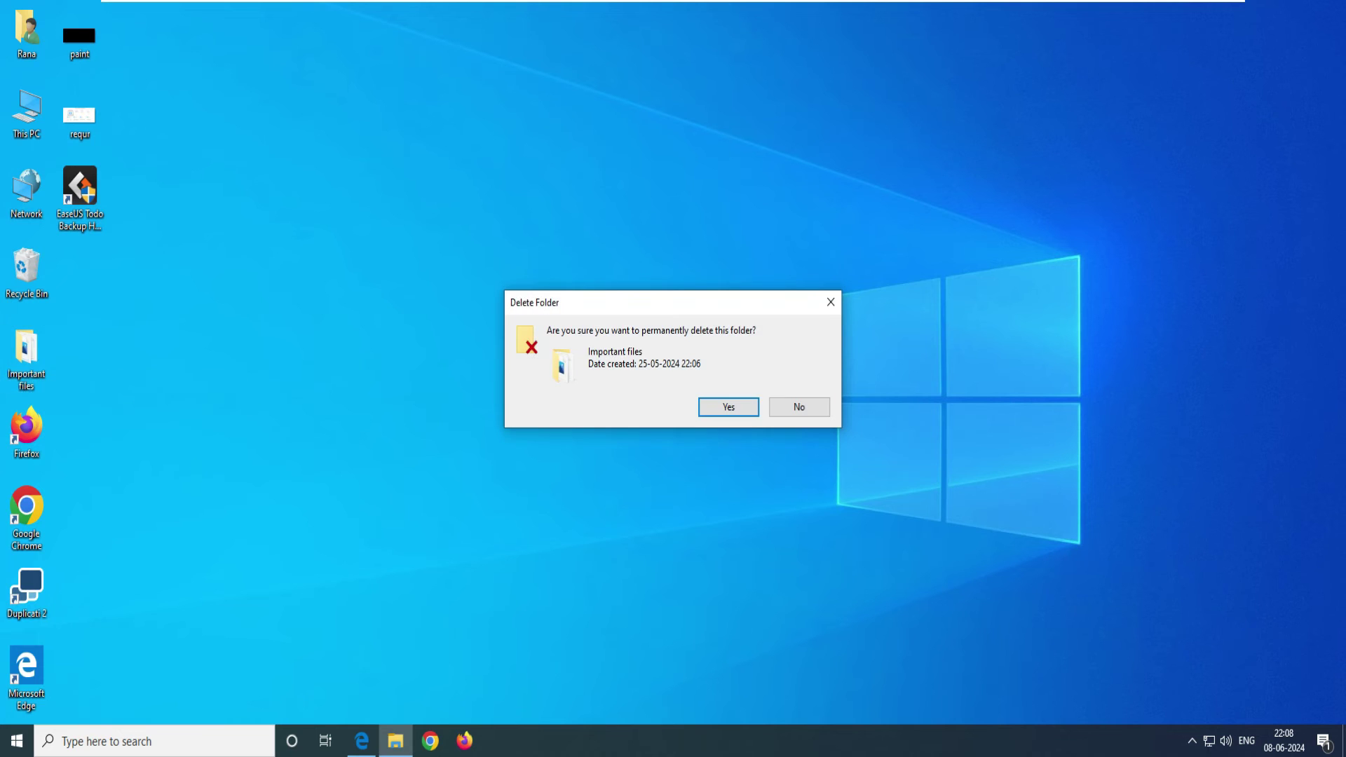
{"action": "key", "text": "Return"}
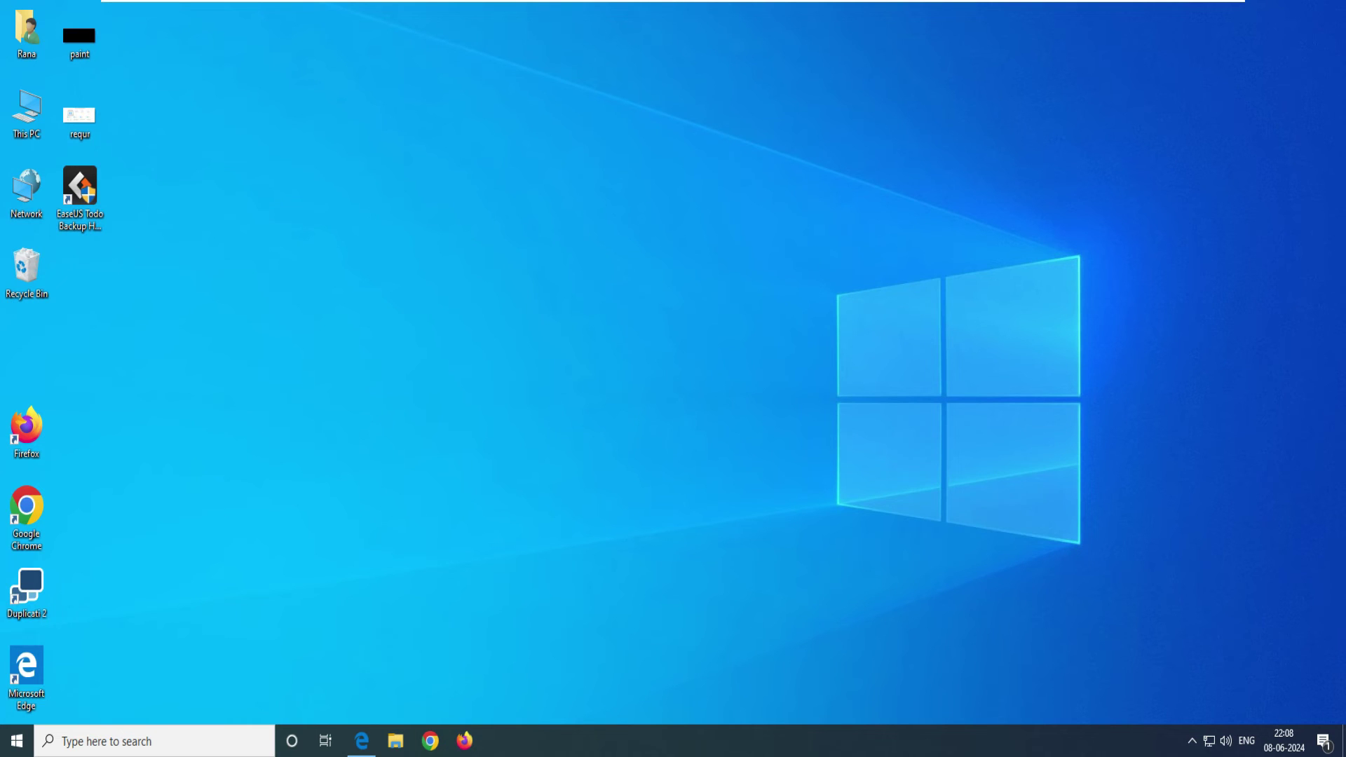
{"action": "key", "text": "super+d"}
{"action": "key", "text": "super+d"}
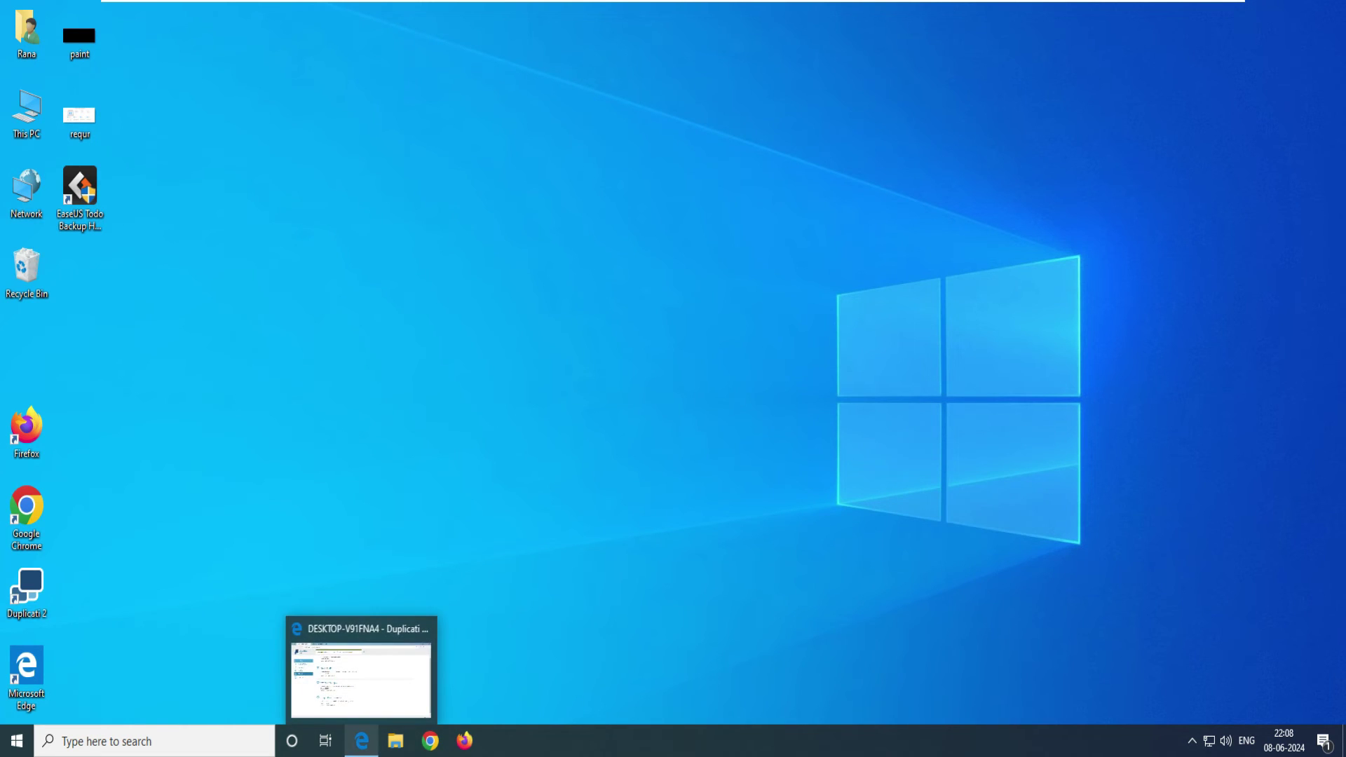
Step: Start a new Duplicati restore using direct restore from backup files
{"action": "left_click", "coordinate": [362, 740]}
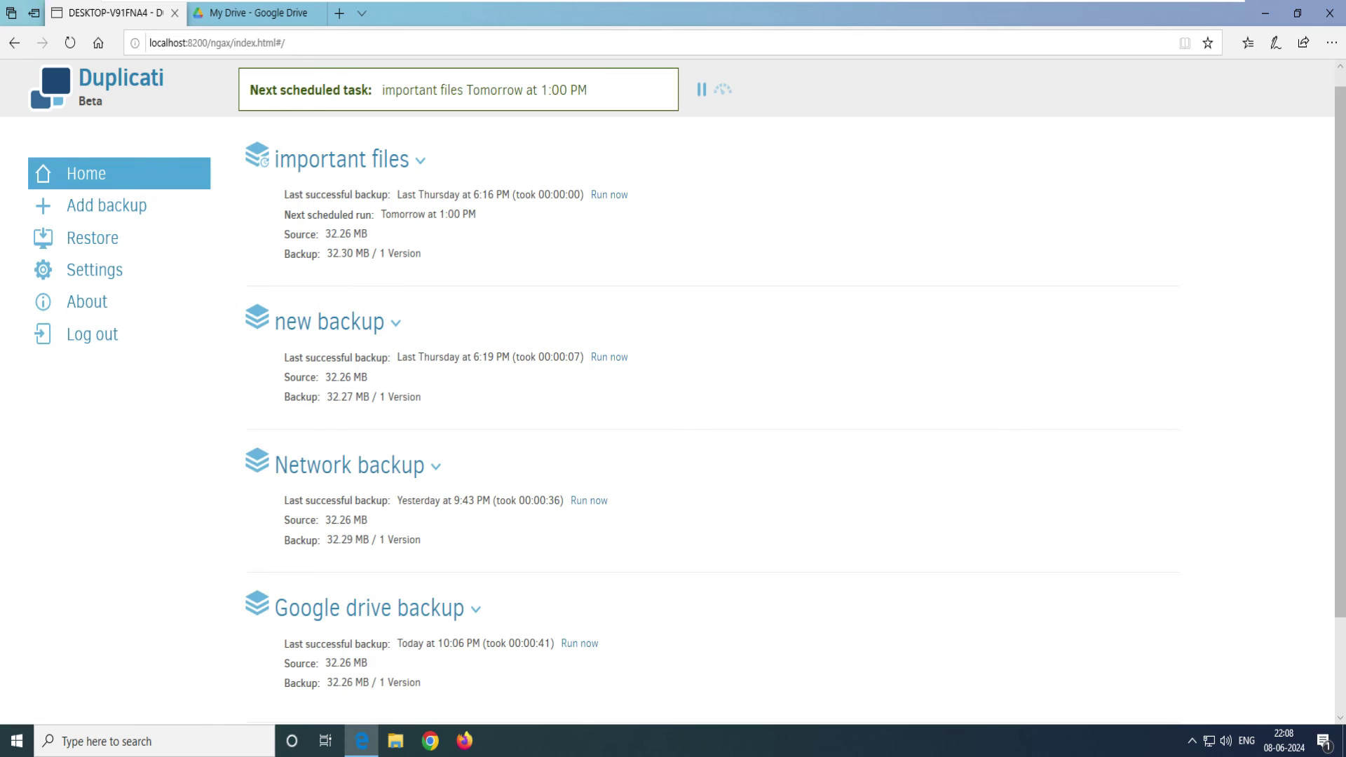
{"action": "left_click", "coordinate": [92, 238]}
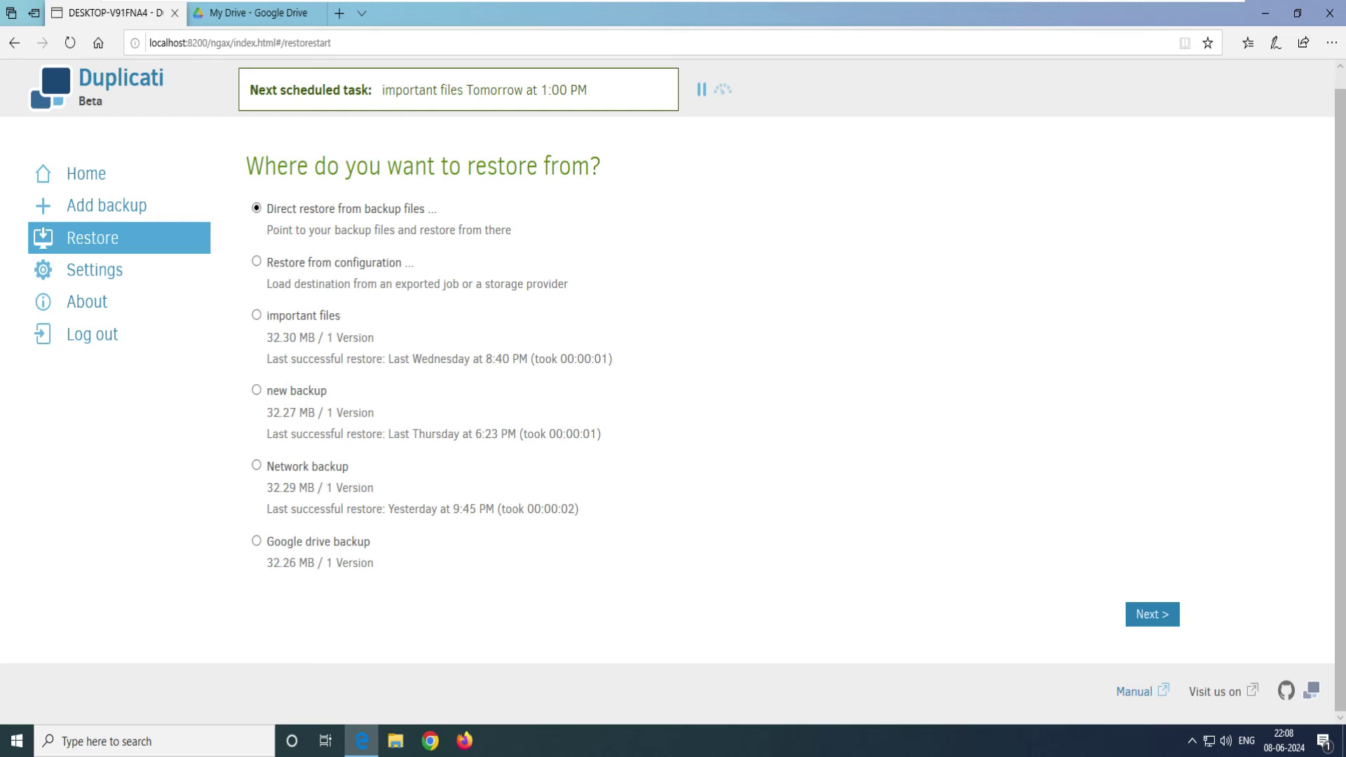
{"action": "left_click", "coordinate": [1152, 614]}
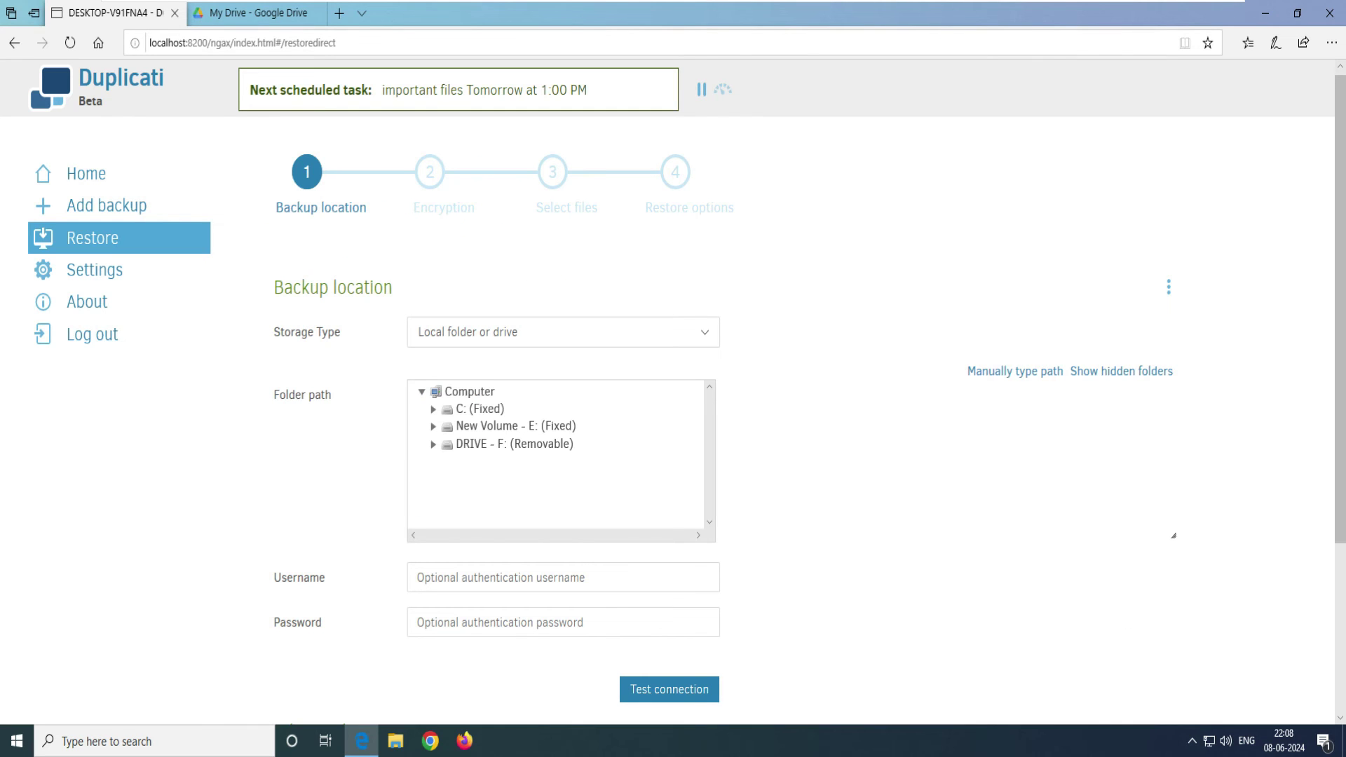
Step: Set the backup location's storage type to Google Drive and create an AuthID for access
{"action": "left_click_drag", "start_coordinate": [310, 287], "coordinate": [392, 287]}
{"action": "left_click", "coordinate": [705, 331]}
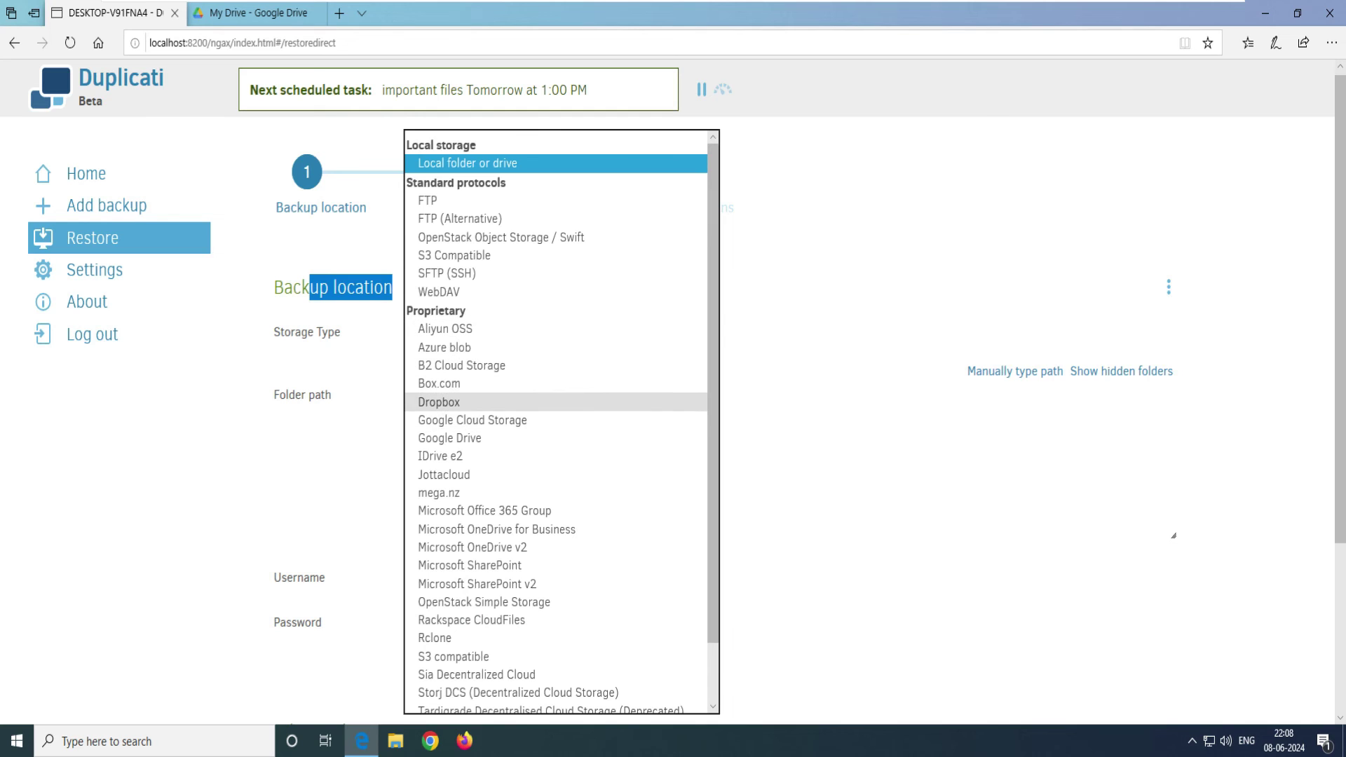
{"action": "left_click", "coordinate": [450, 438]}
{"action": "left_click", "coordinate": [491, 377]}
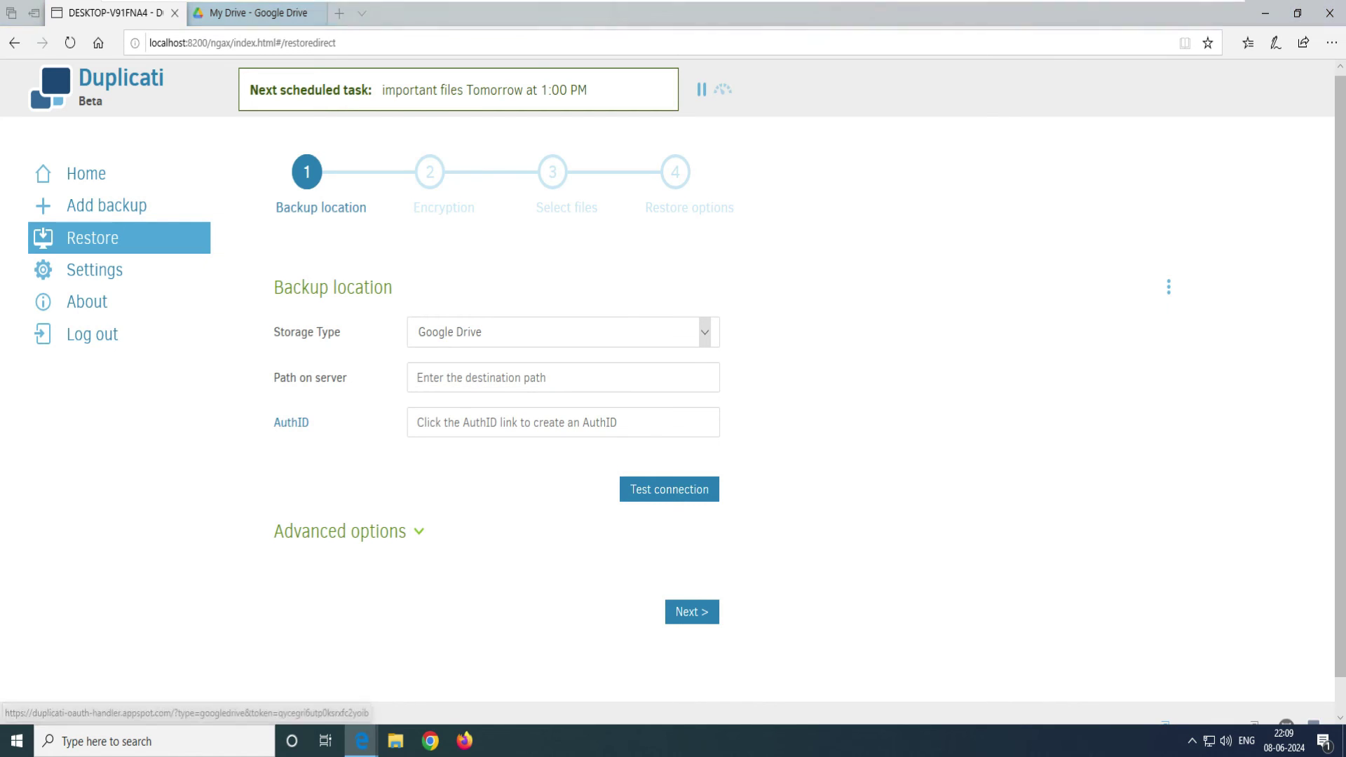
{"action": "left_click", "coordinate": [291, 422]}
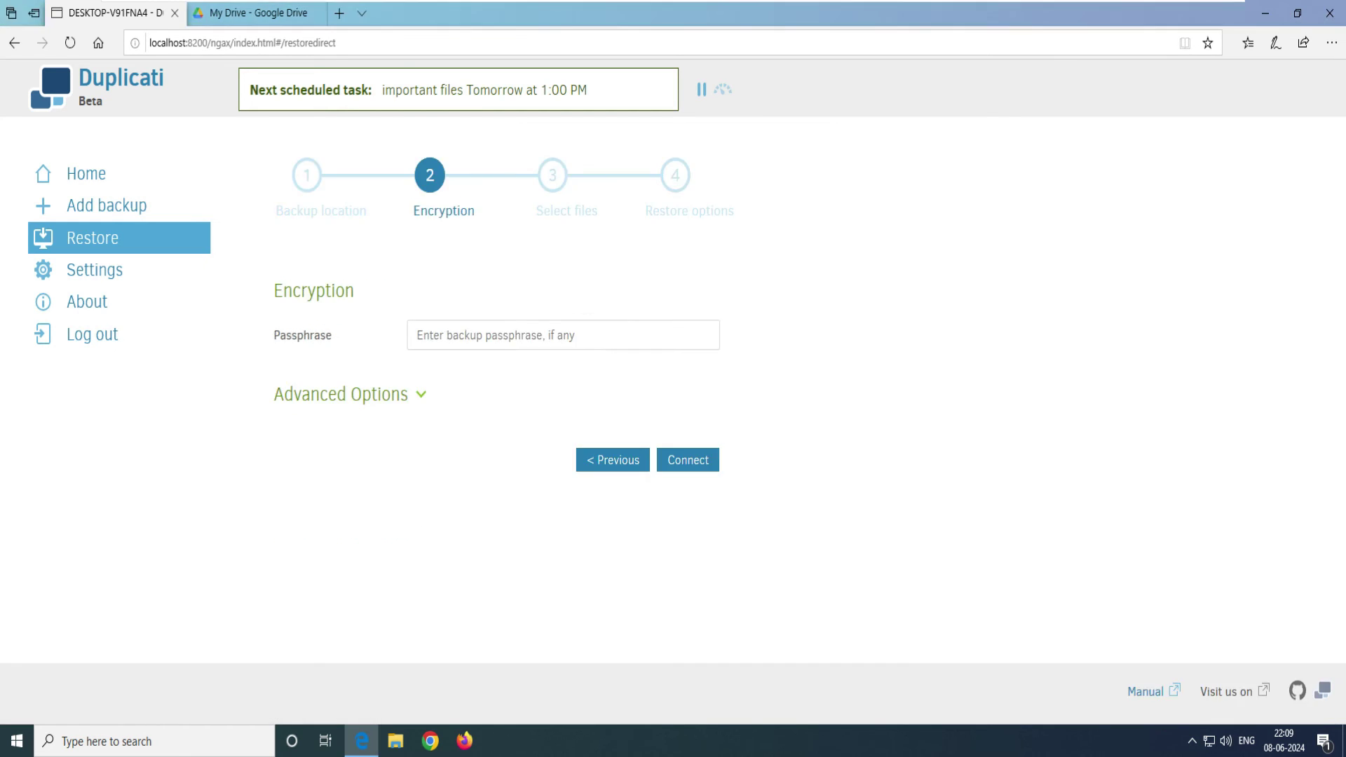
Step: Paste the backup passphrase and try connecting with an empty server path, dismissing the no-filesets error
{"action": "left_click", "coordinate": [417, 336]}
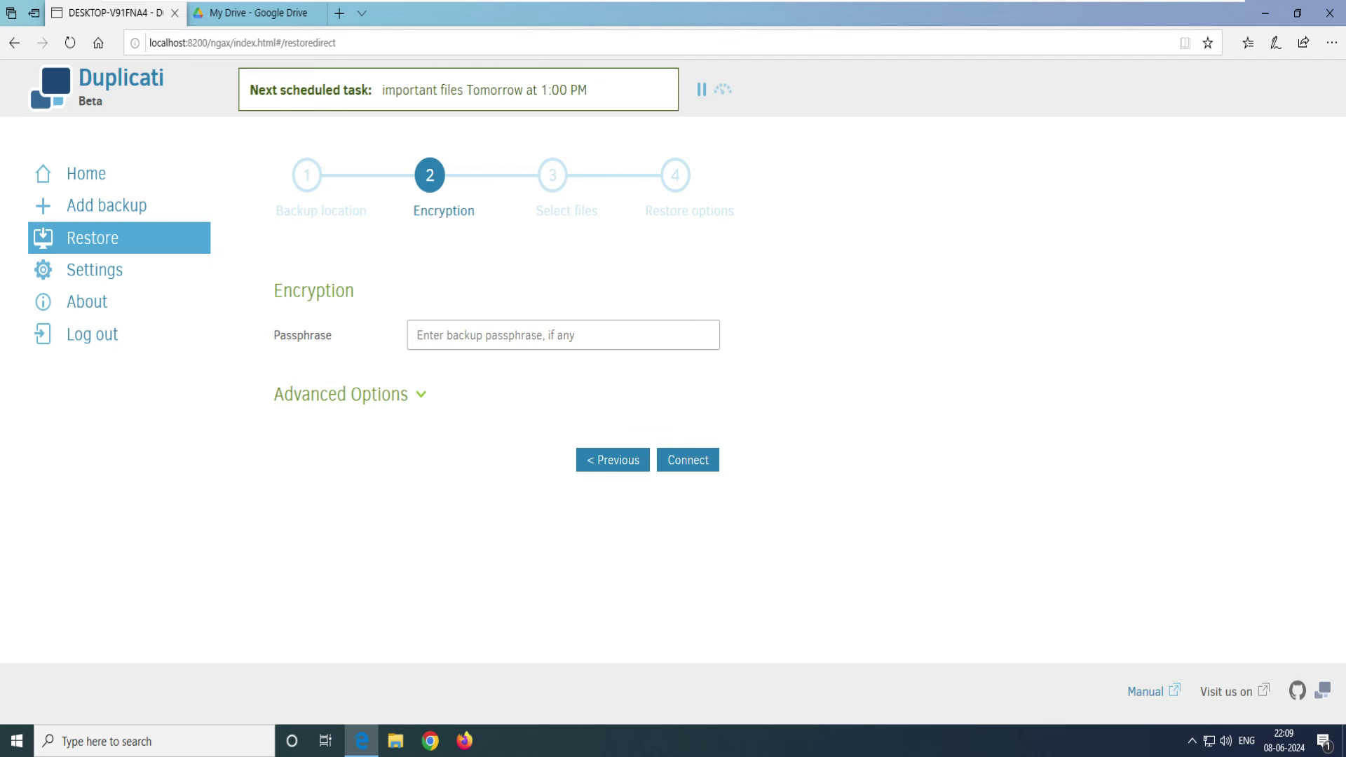
{"action": "right_click", "coordinate": [504, 335]}
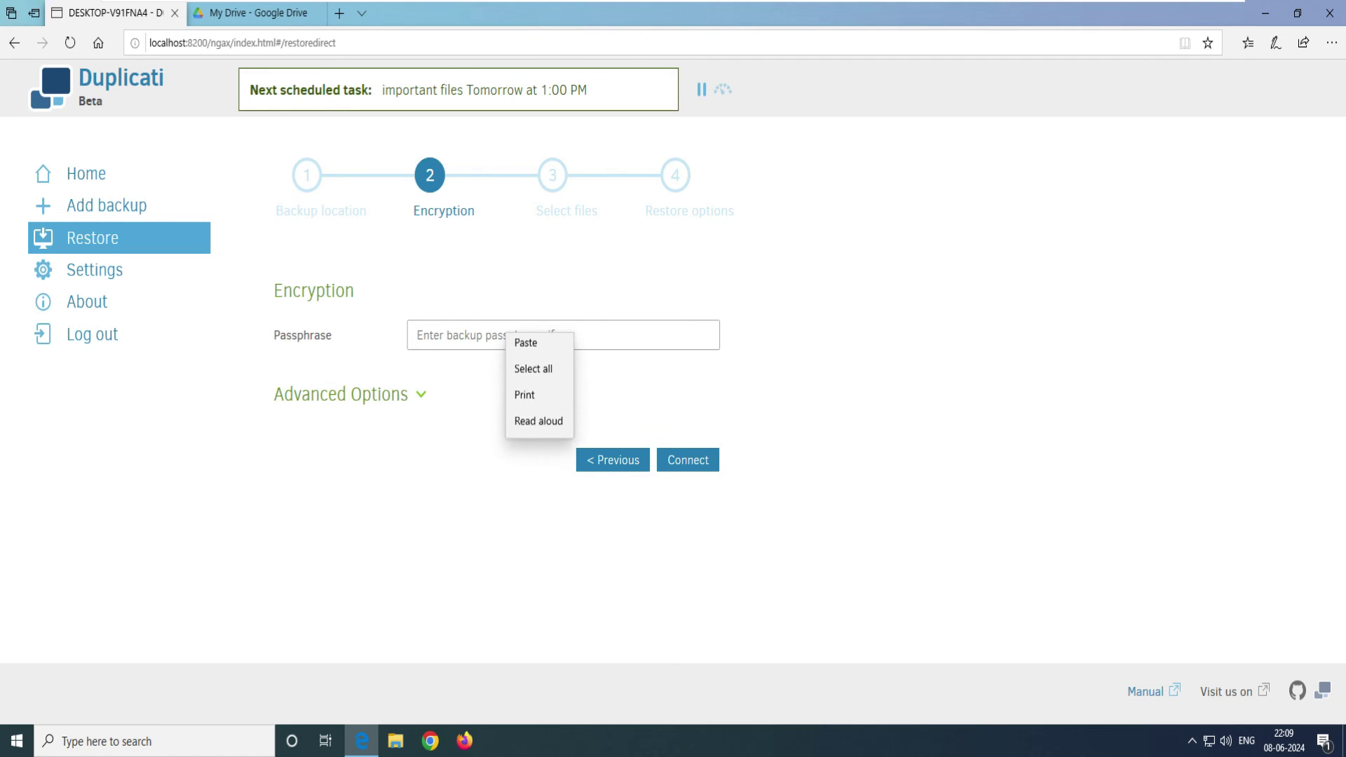
{"action": "left_click", "coordinate": [529, 349]}
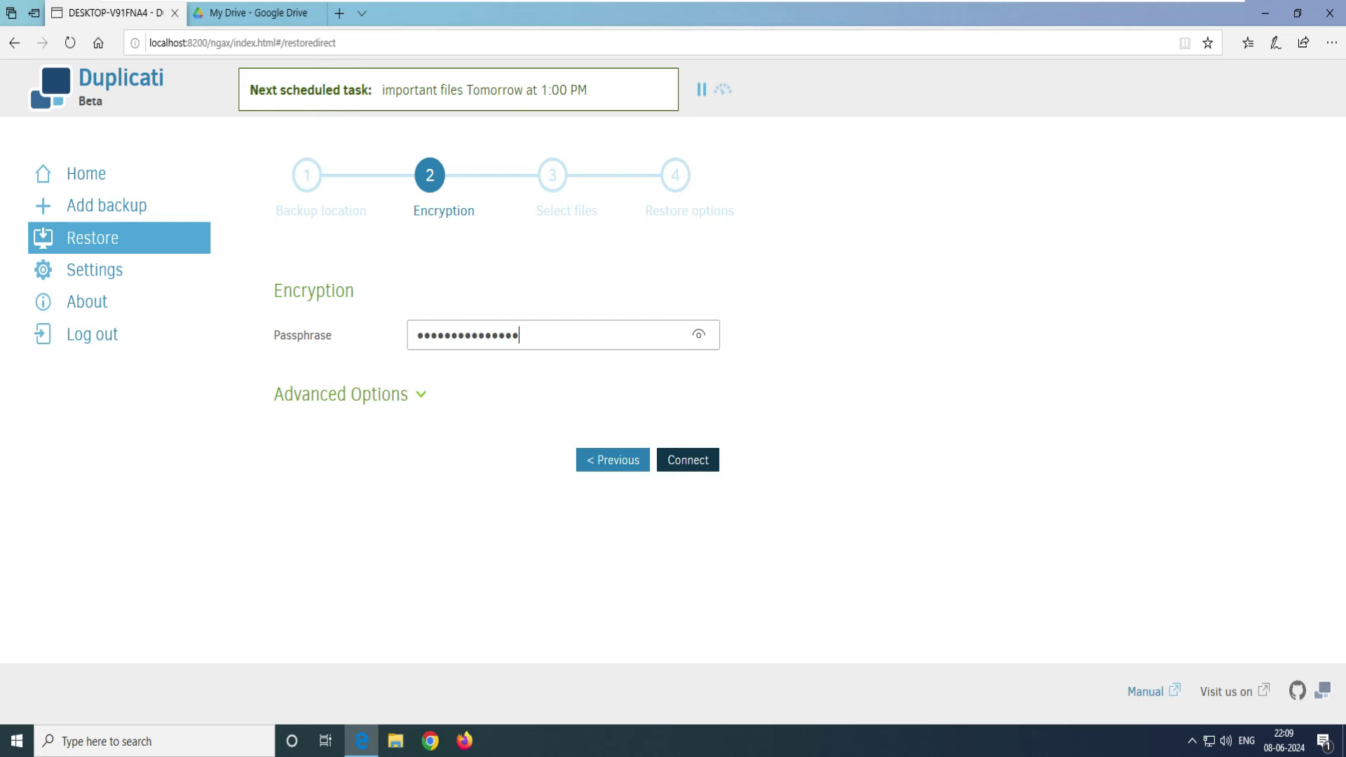
{"action": "left_click", "coordinate": [687, 460]}
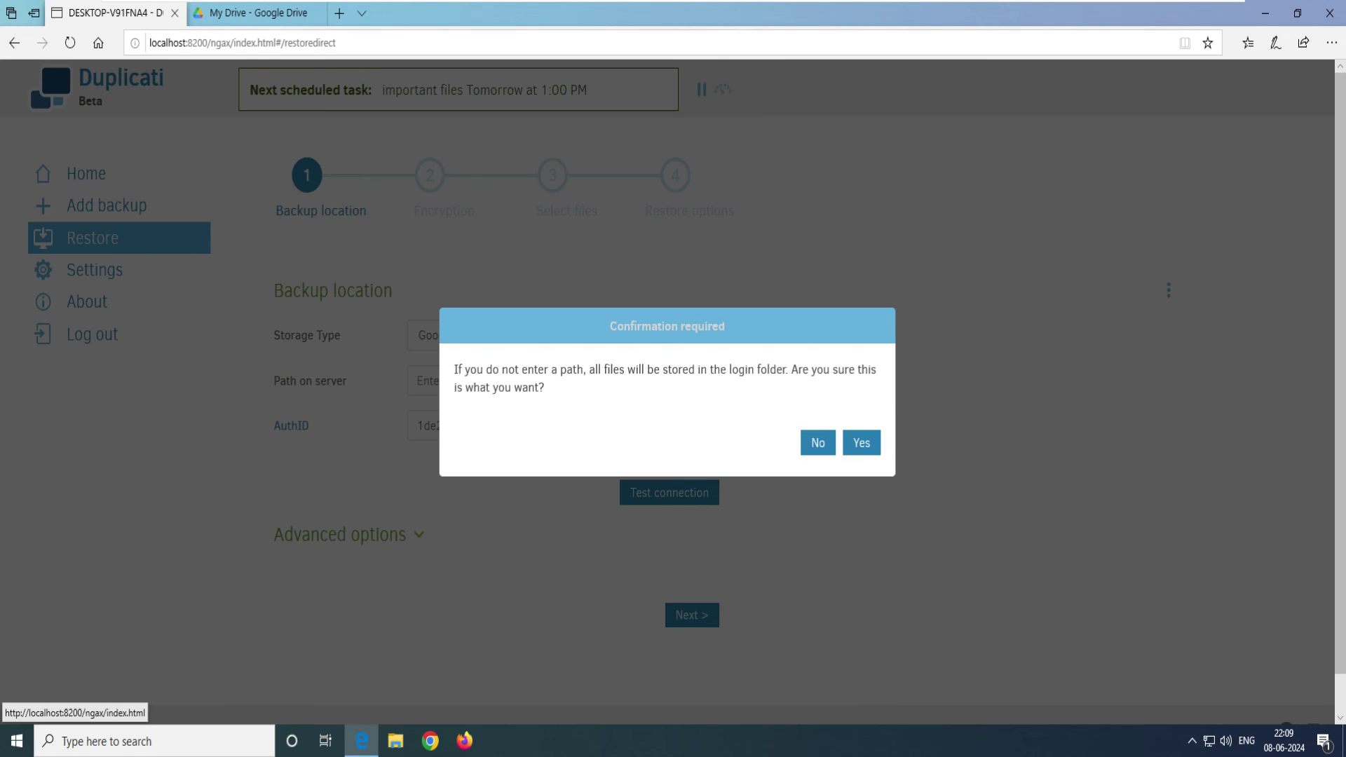
{"action": "left_click", "coordinate": [860, 442]}
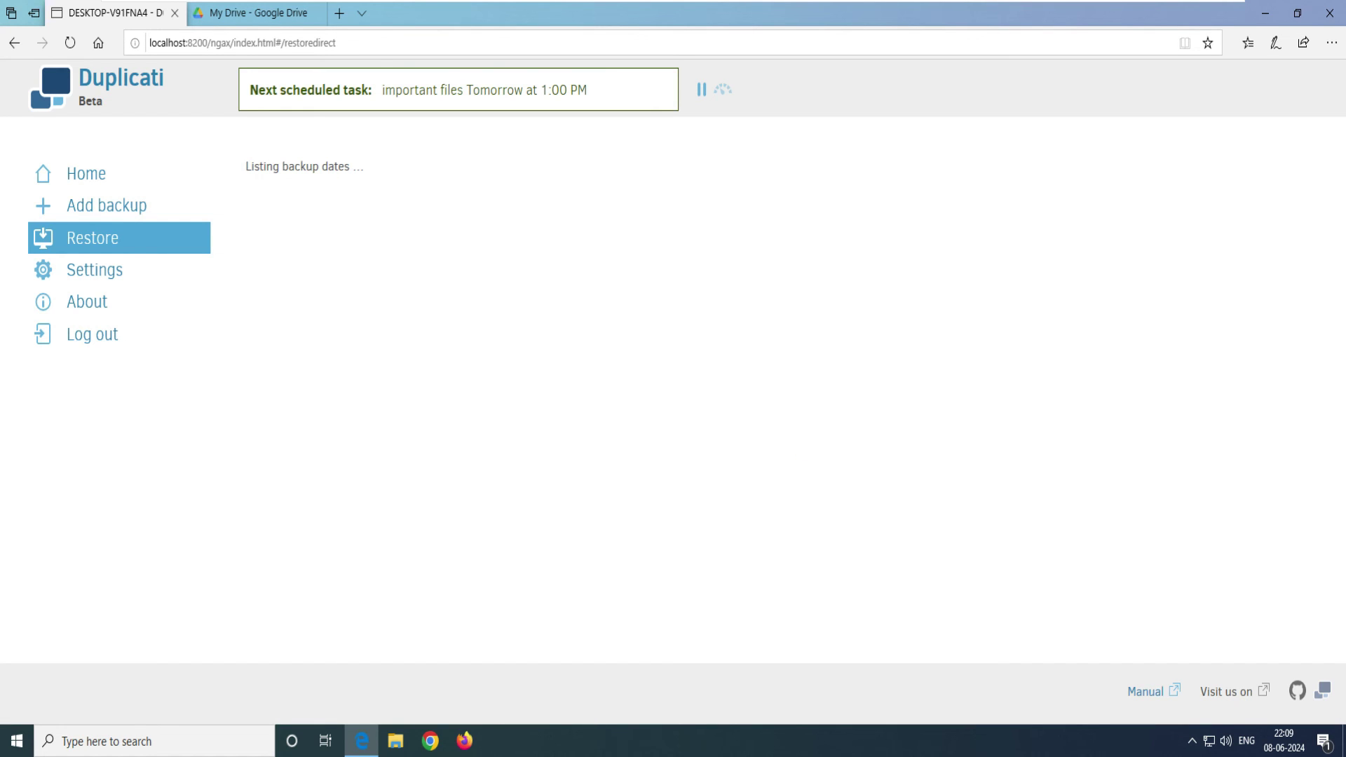
{"action": "key", "text": "Return"}
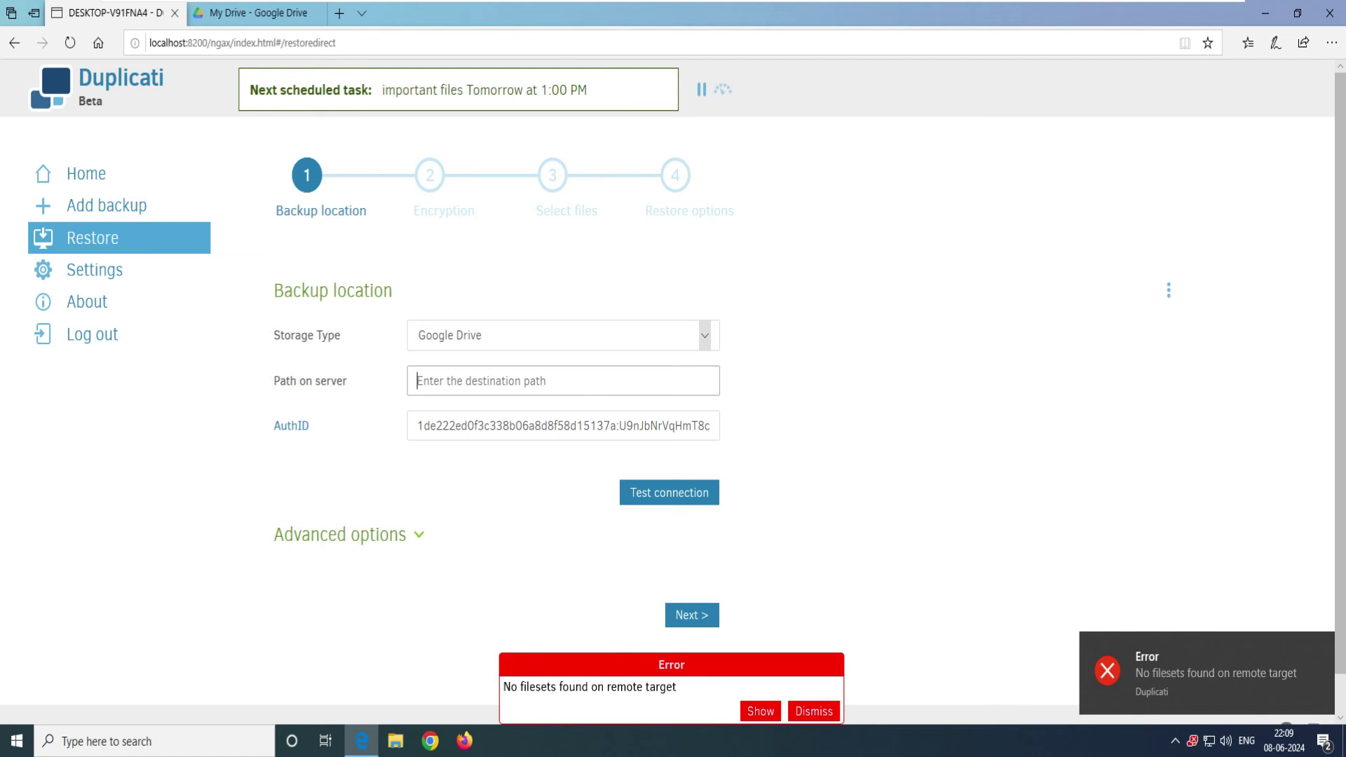
Step: Set the server path to 'my home pc', test the connection successfully, and connect to load the files
{"action": "key", "text": "ctrl+Tab"}
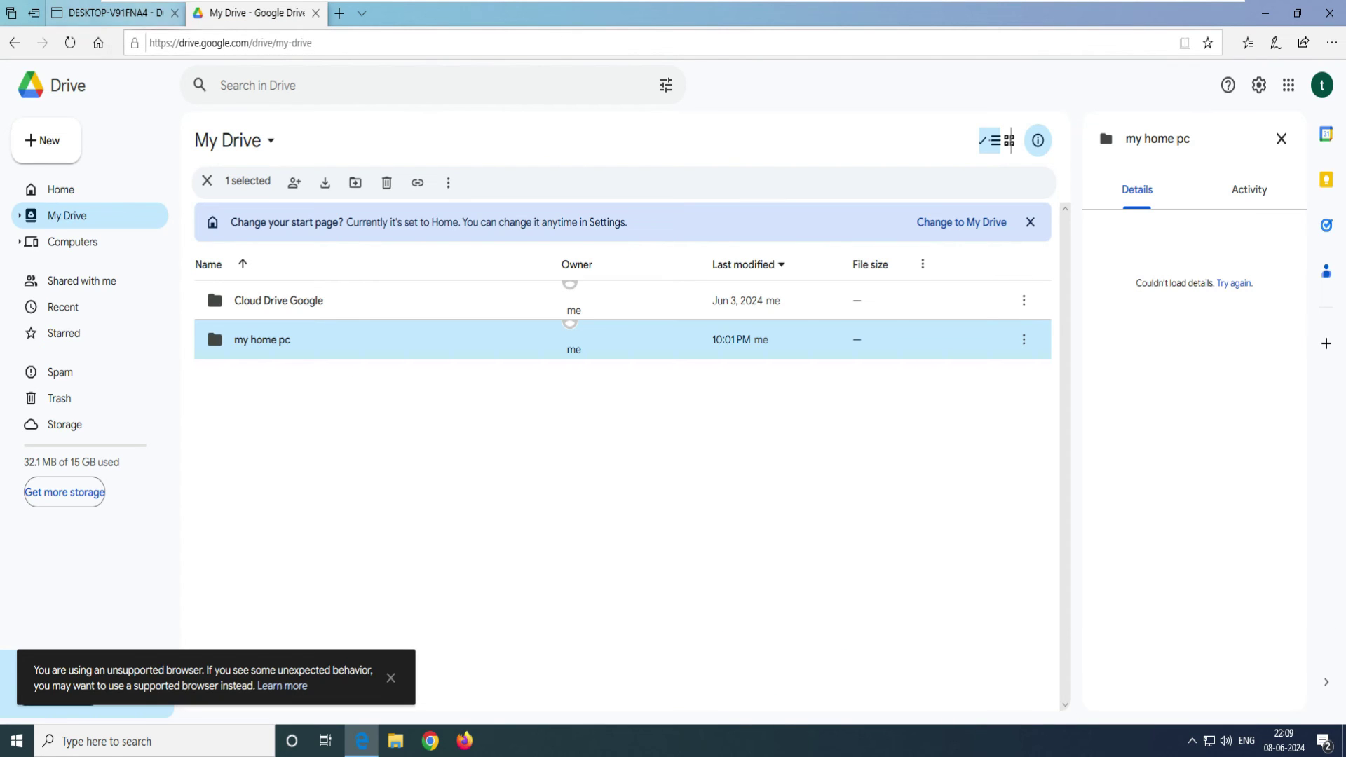
{"action": "key", "text": "ctrl+Tab"}
{"action": "type", "text": "my home pc"}
{"action": "key", "text": "ctrl+a"}
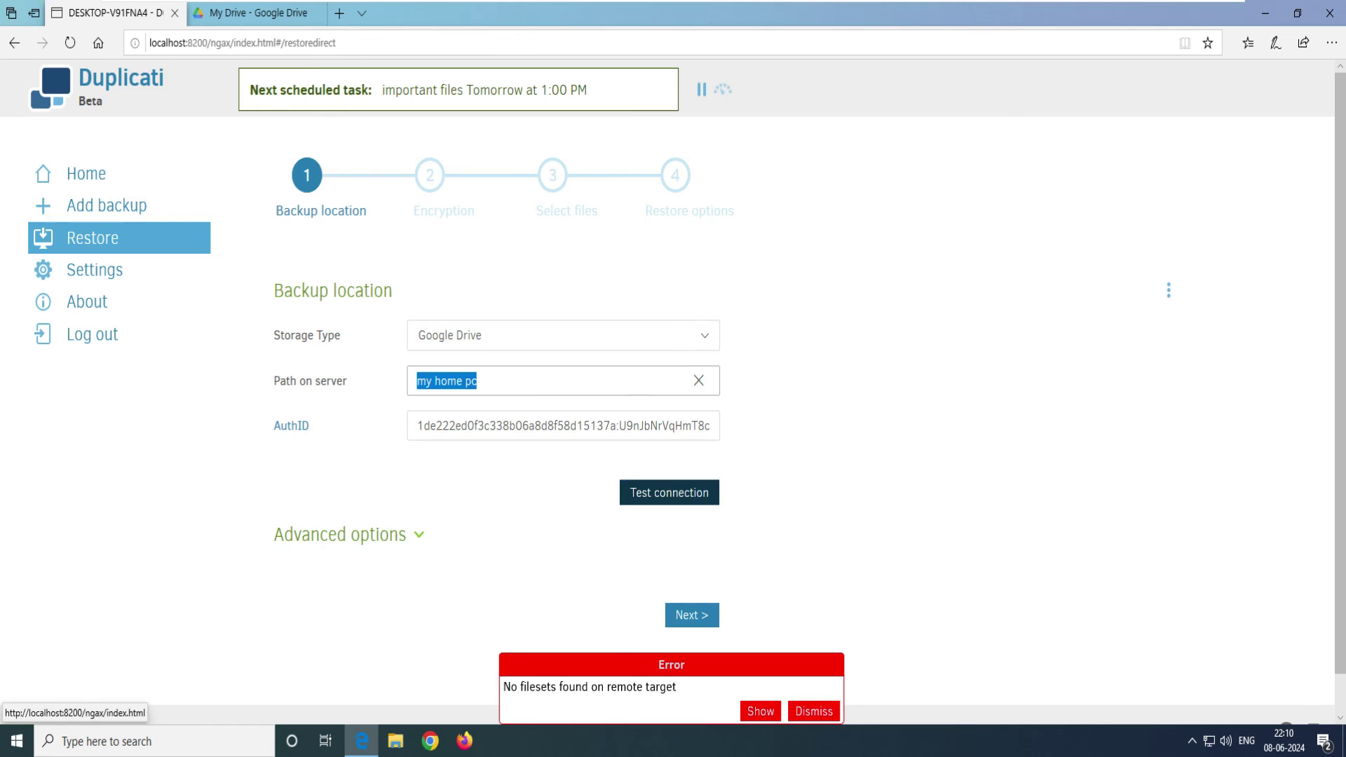
{"action": "left_click", "coordinate": [669, 492]}
{"action": "left_click_drag", "start_coordinate": [580, 378], "coordinate": [676, 379]}
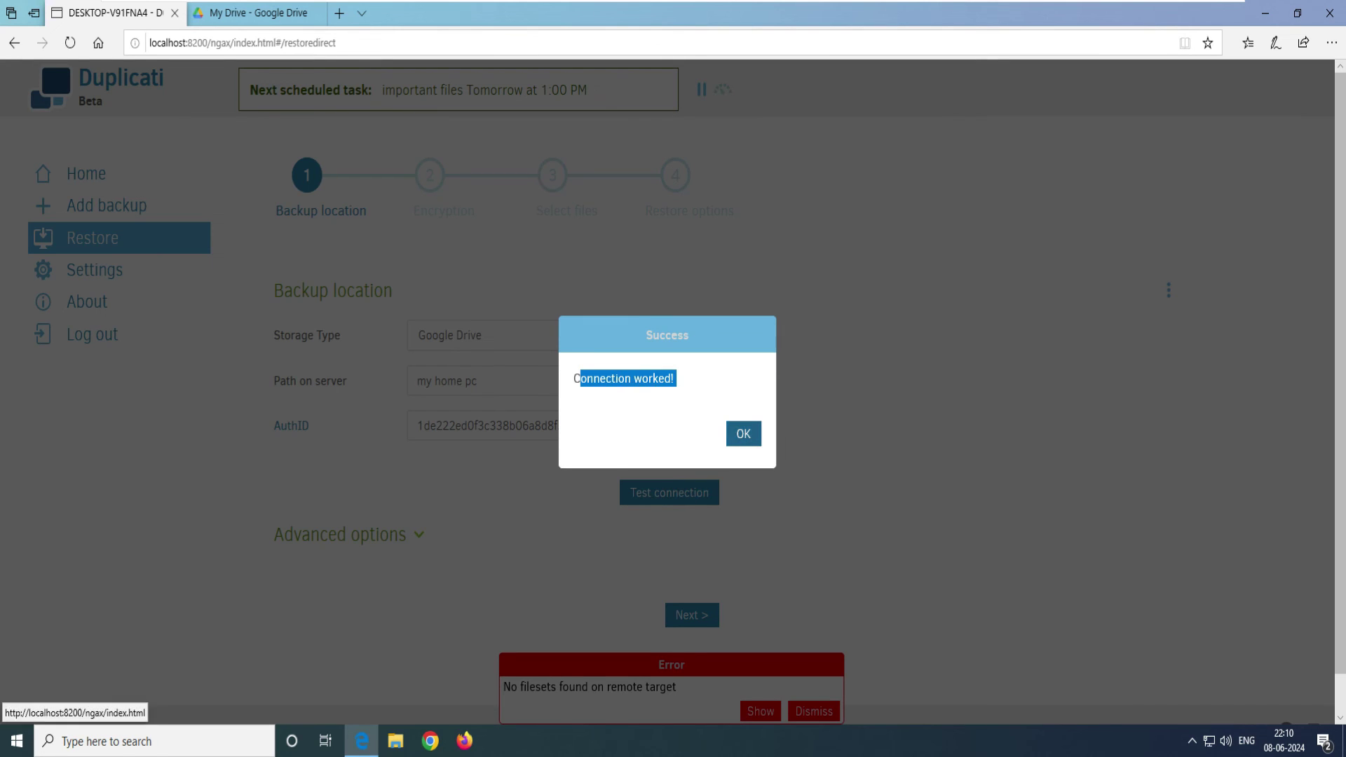
{"action": "left_click", "coordinate": [743, 433]}
{"action": "left_click", "coordinate": [692, 615]}
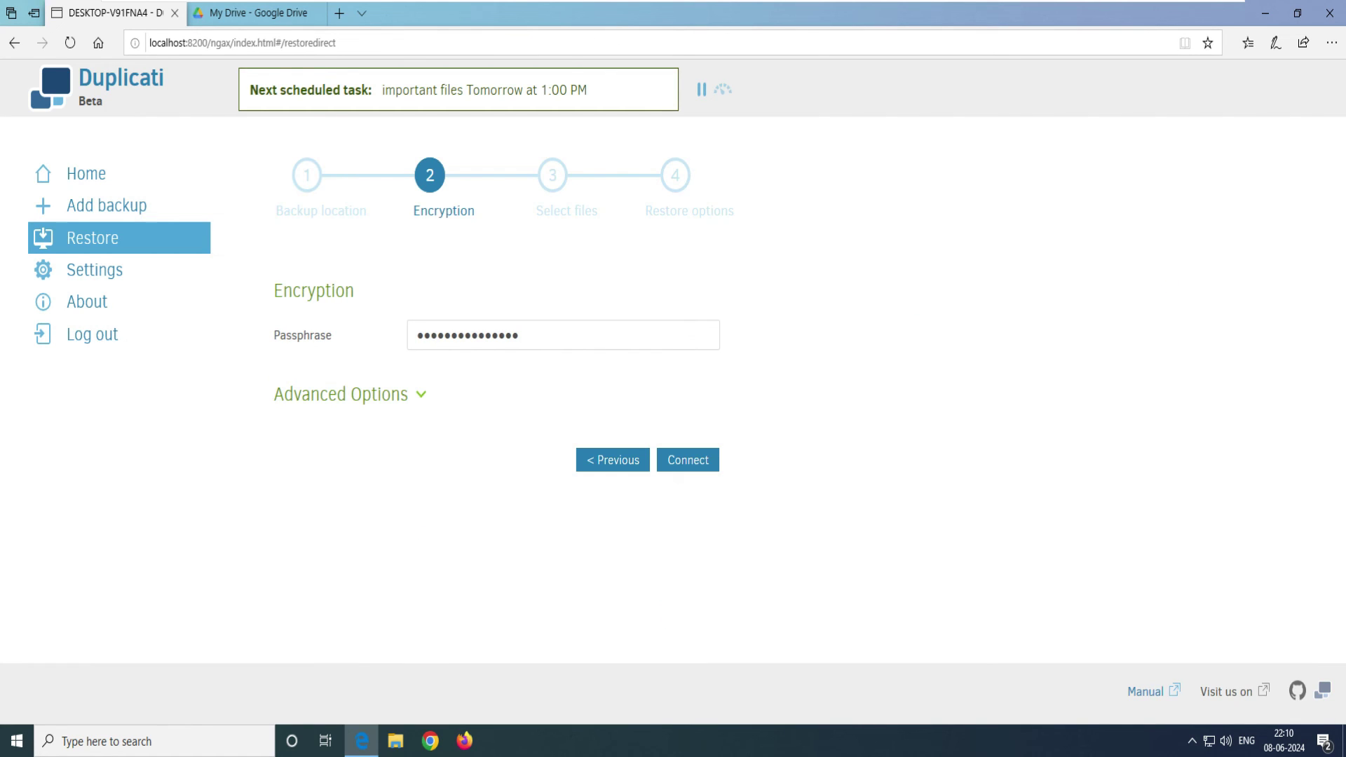
{"action": "left_click", "coordinate": [688, 460]}
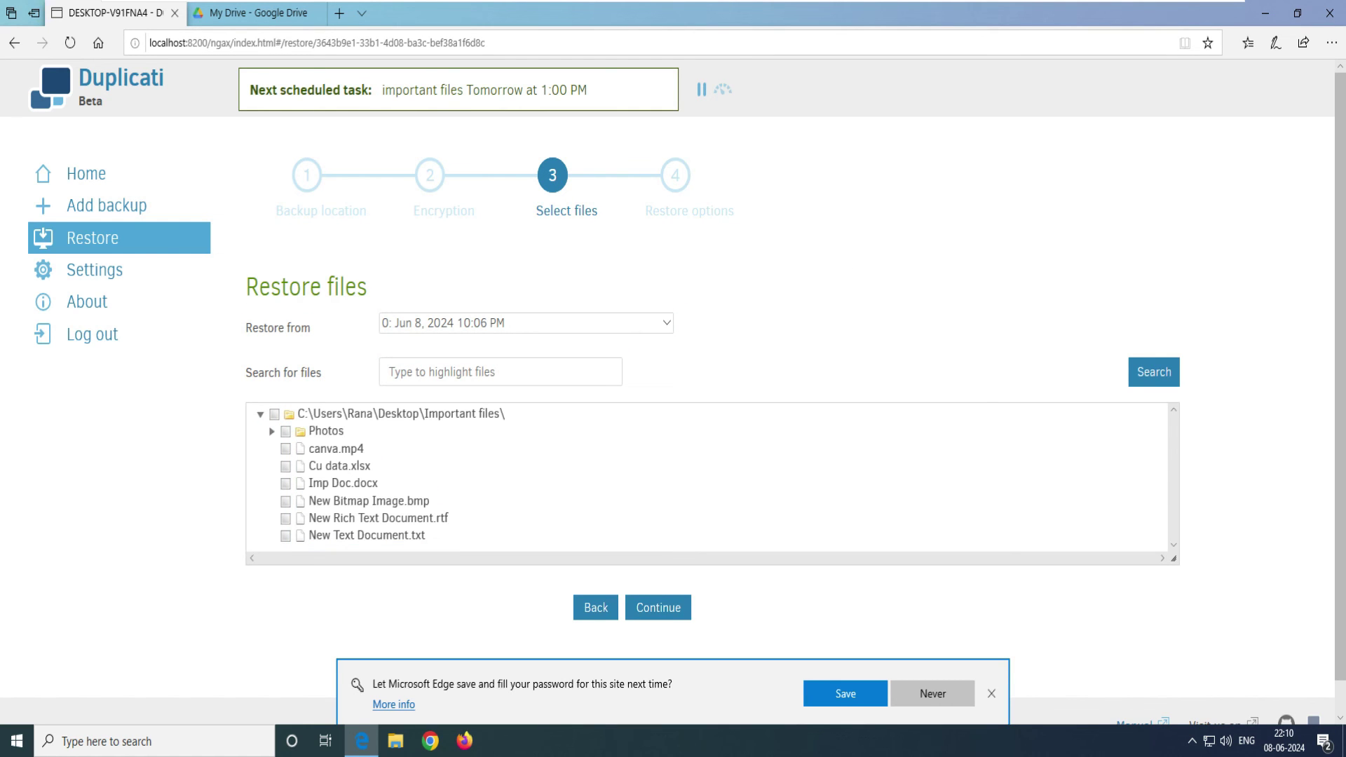
Step: Choose the Jun 8, 2024 10:06 PM backup version to restore from
{"action": "left_click_drag", "start_coordinate": [362, 287], "coordinate": [245, 286]}
{"action": "left_click", "coordinate": [666, 323]}
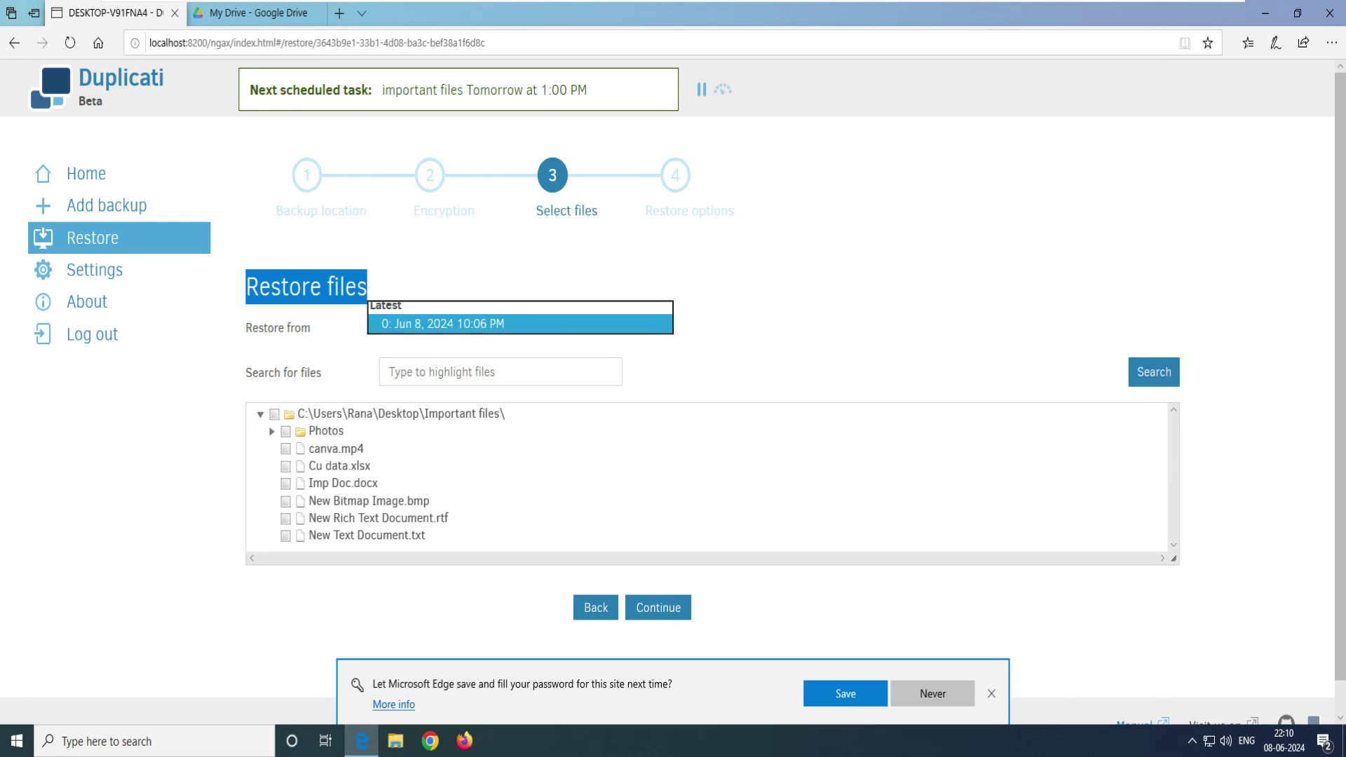
{"action": "left_click", "coordinate": [421, 319]}
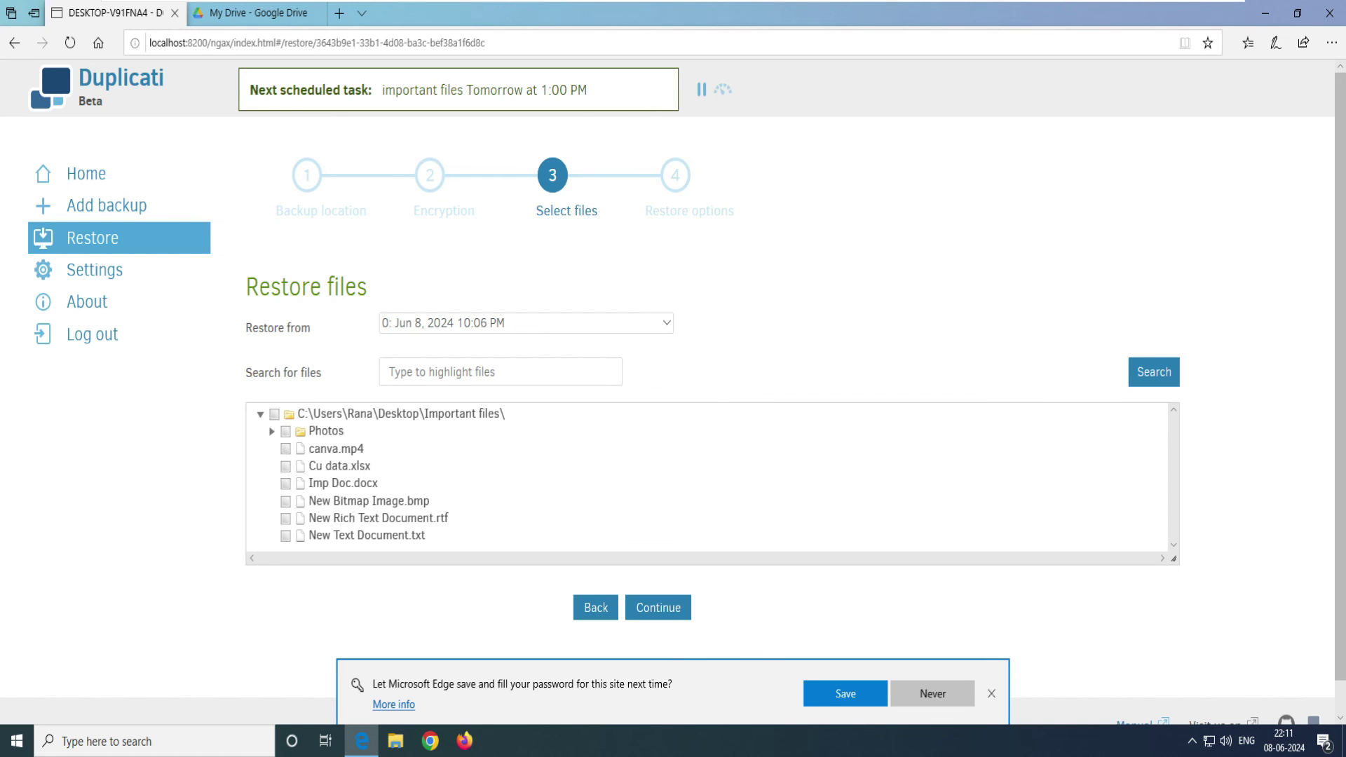
{"action": "left_click", "coordinate": [666, 323]}
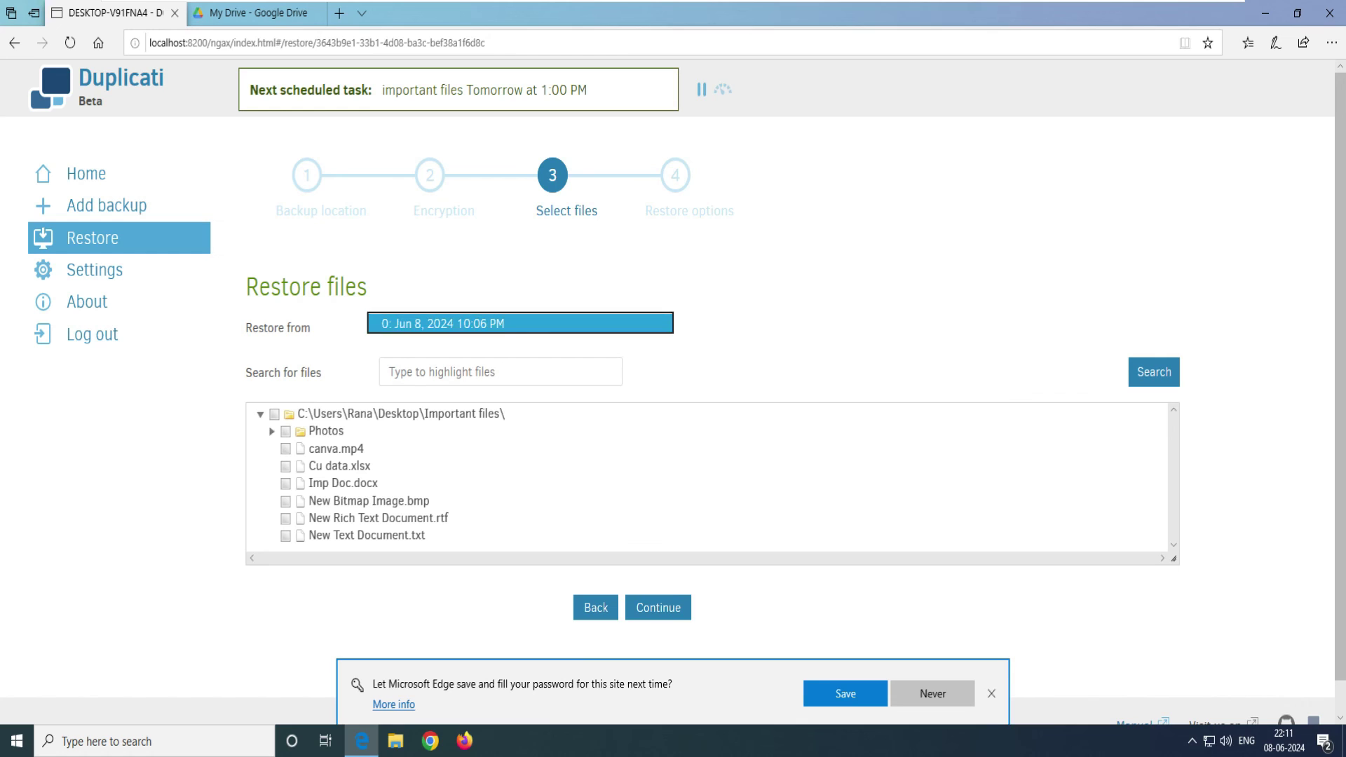
{"action": "key", "text": "Return"}
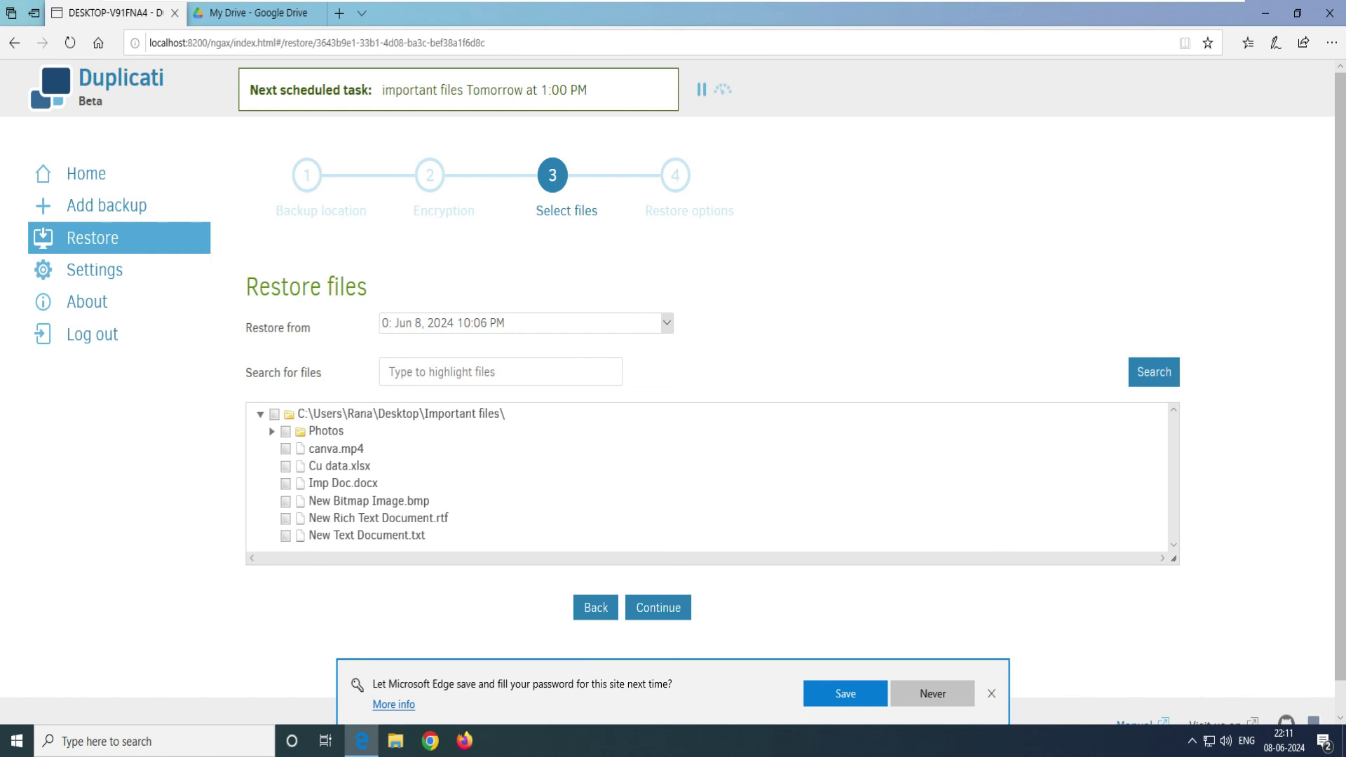
Step: Mark Important files items for restore, including canva.mp4, Cu data.xlsx and Imp Doc.docx, and continue
{"action": "left_click", "coordinate": [275, 414]}
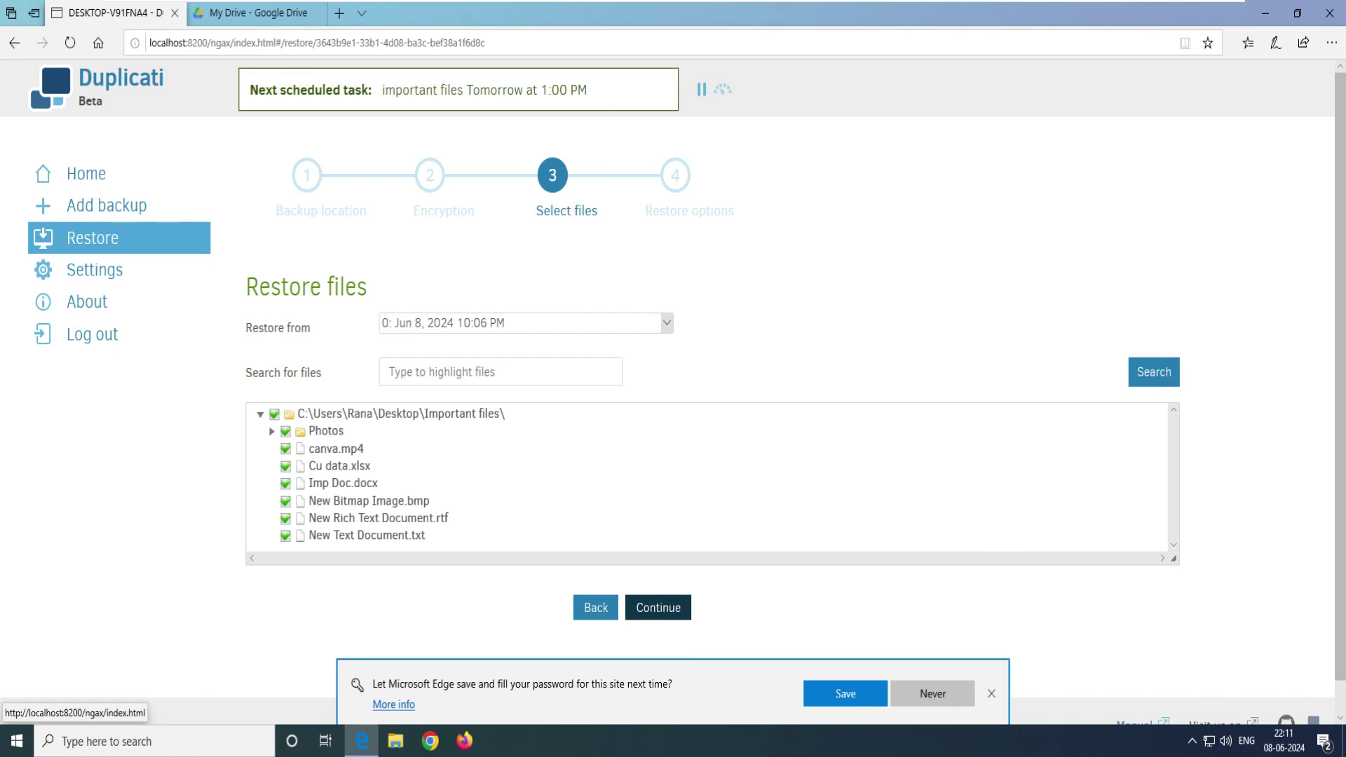
{"action": "left_click", "coordinate": [274, 414]}
{"action": "left_click", "coordinate": [285, 449]}
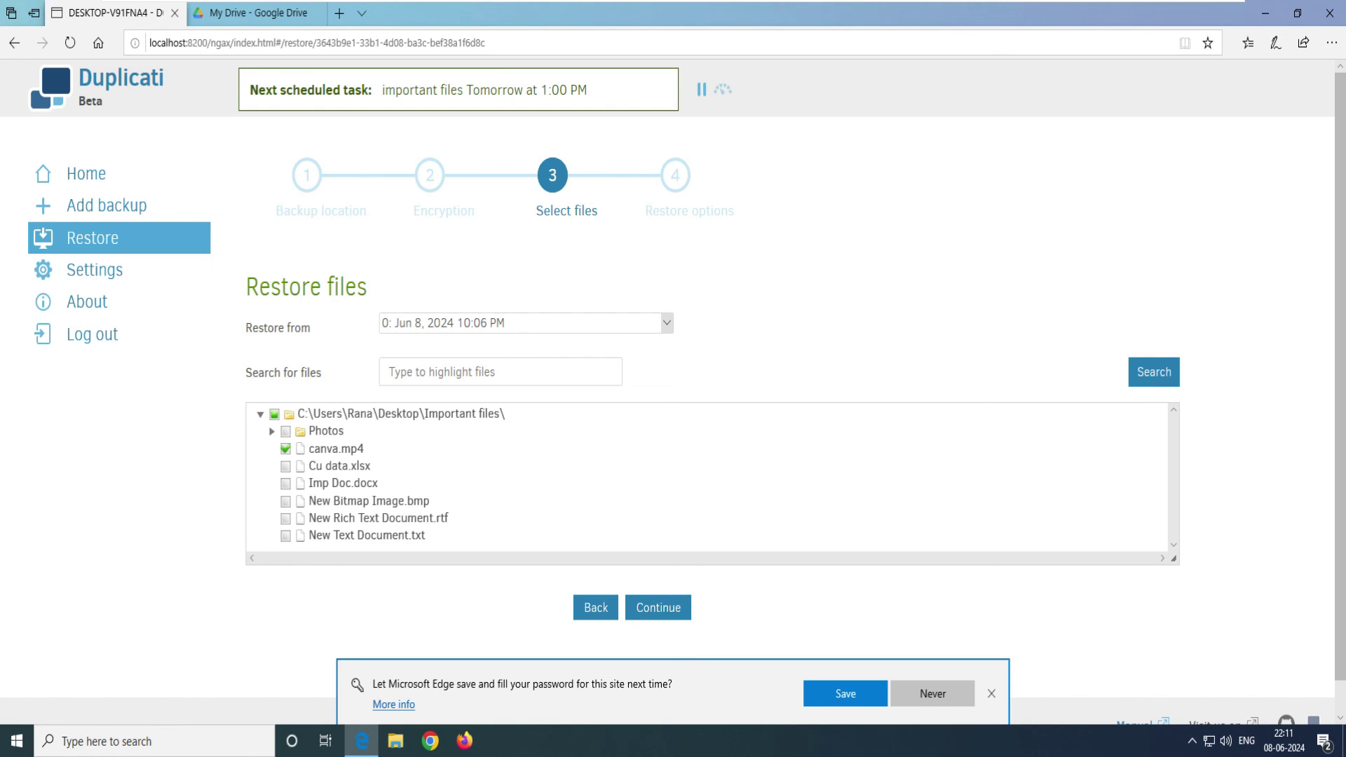
{"action": "left_click_drag", "start_coordinate": [365, 449], "coordinate": [332, 449]}
{"action": "left_click", "coordinate": [285, 466]}
{"action": "left_click", "coordinate": [285, 483]}
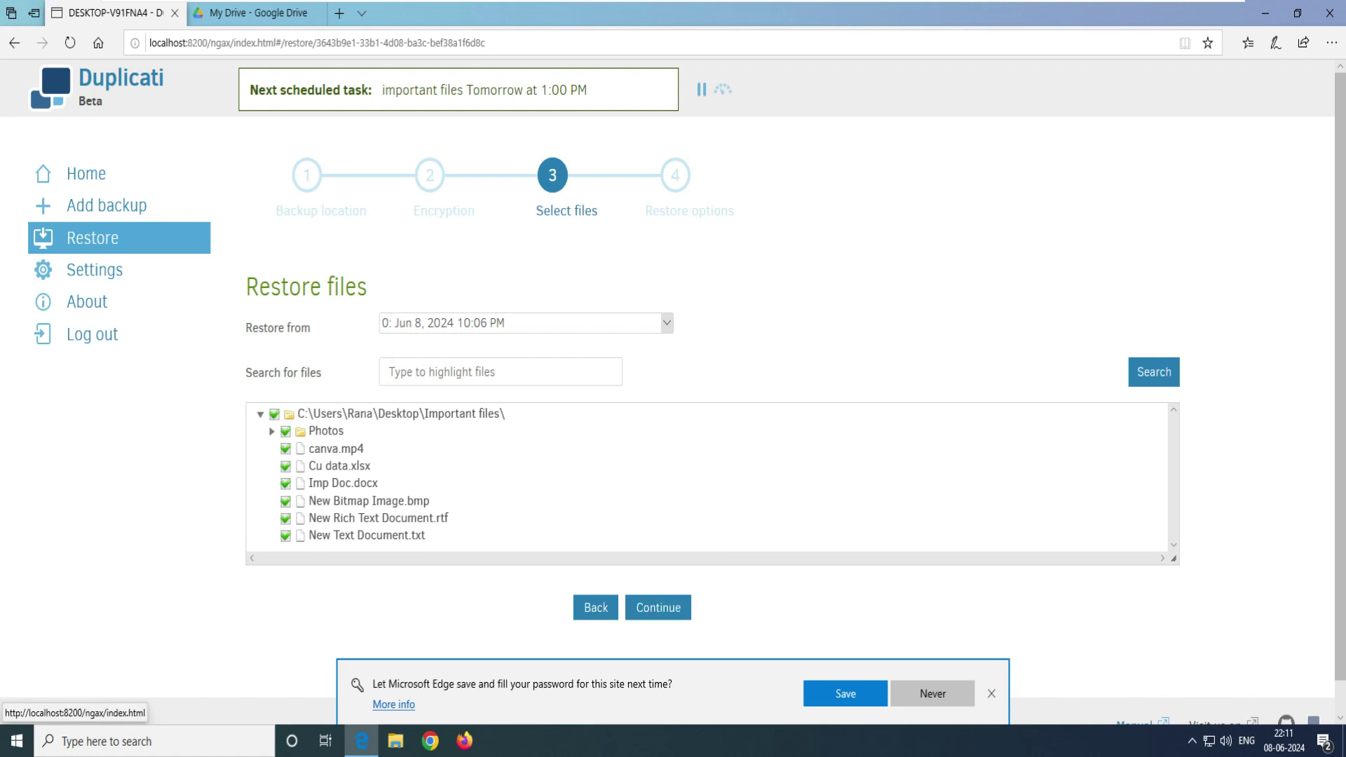
{"action": "left_click", "coordinate": [657, 607]}
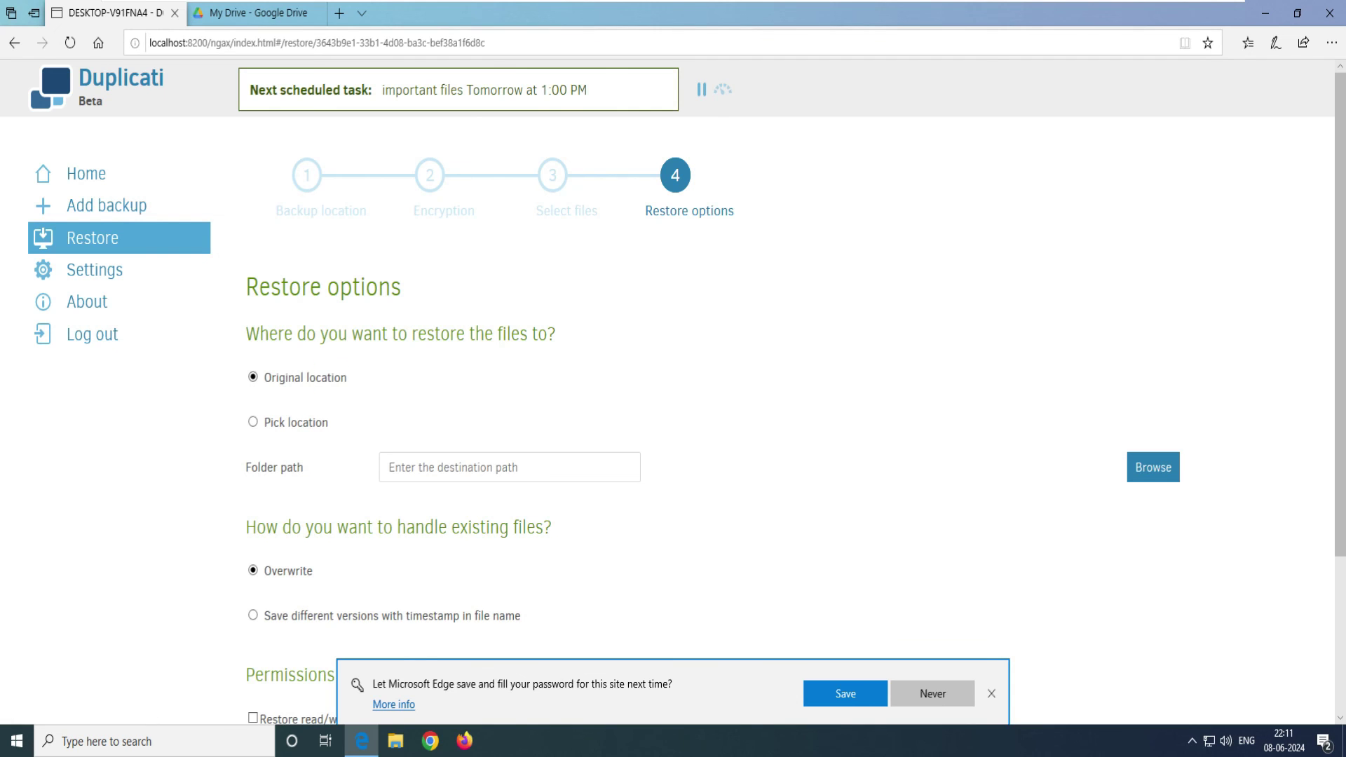
Step: Restore the files to their original location with Overwrite and acknowledge the success message
{"action": "left_click_drag", "start_coordinate": [347, 378], "coordinate": [249, 378]}
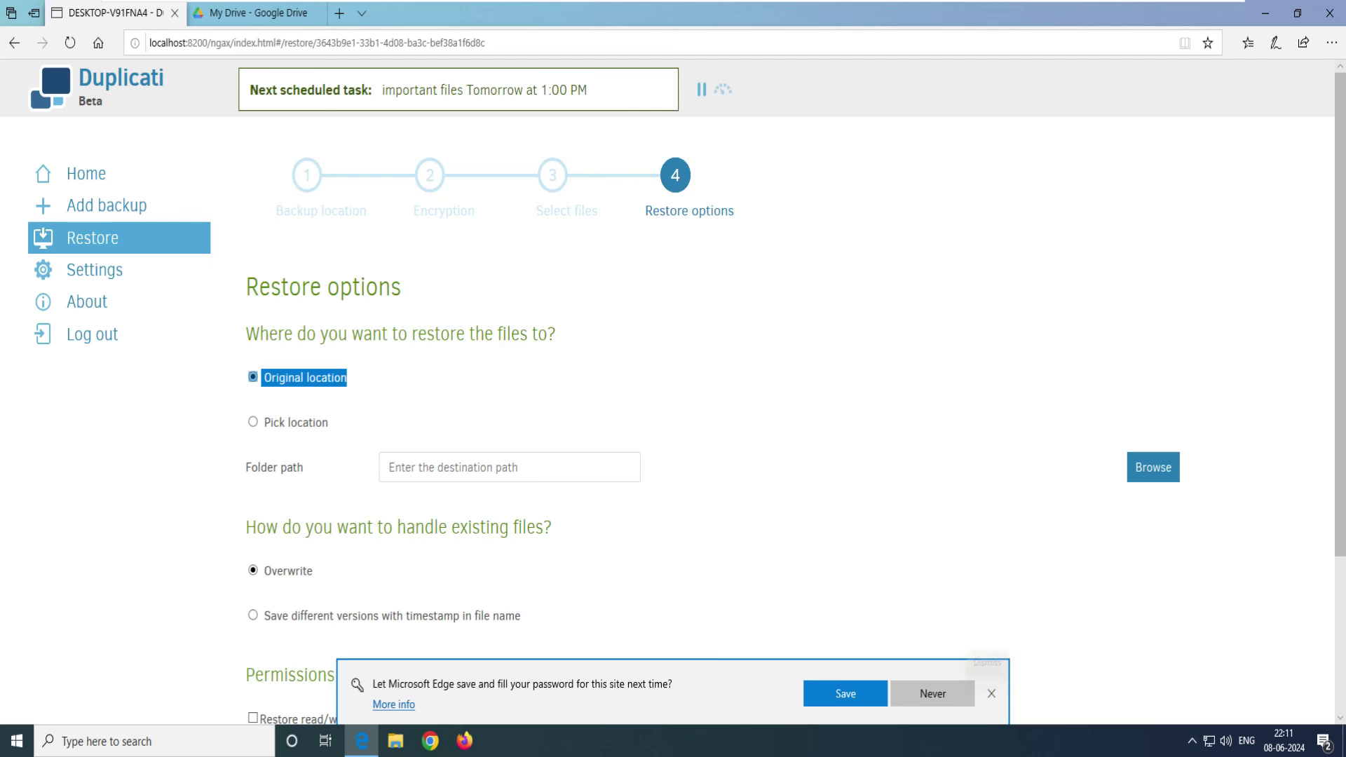
{"action": "scroll", "coordinate": [673, 386], "scroll_direction": "down", "scroll_amount": 3}
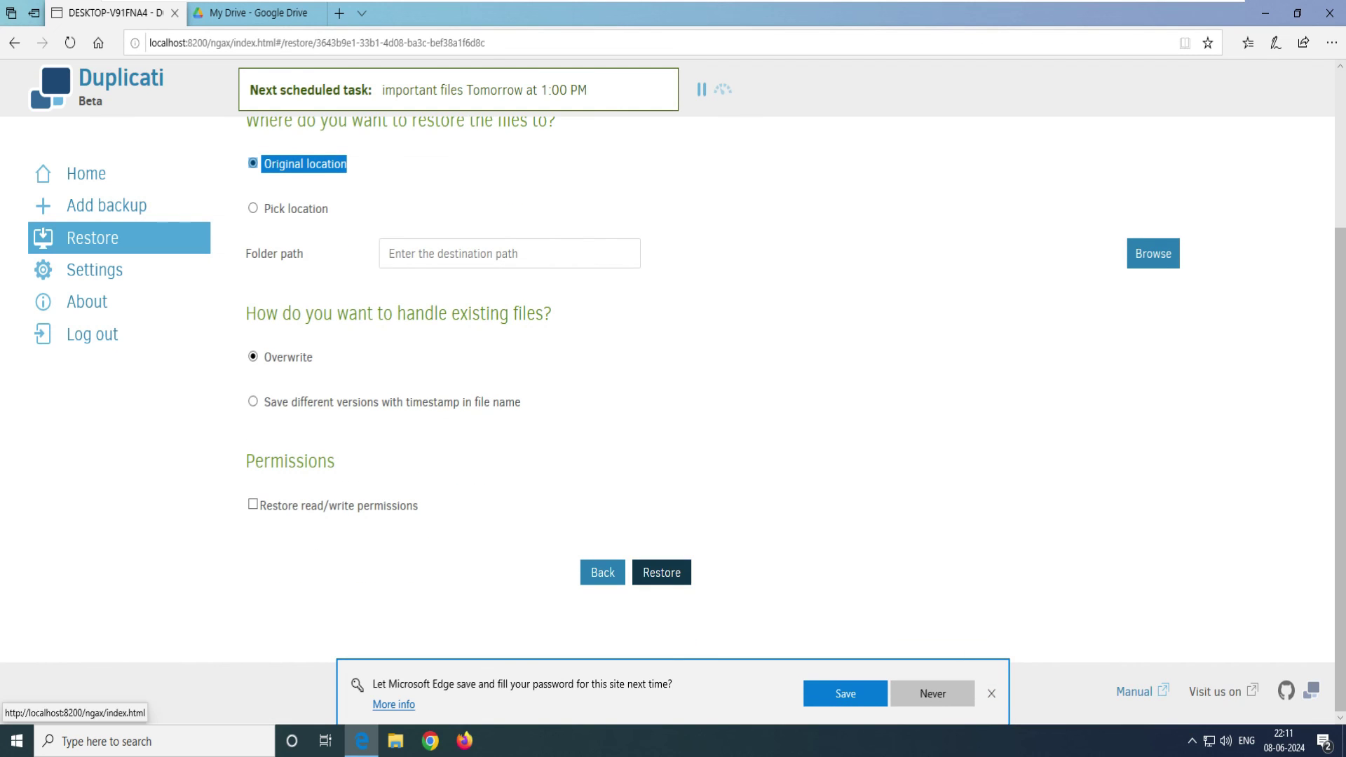
{"action": "left_click", "coordinate": [661, 573]}
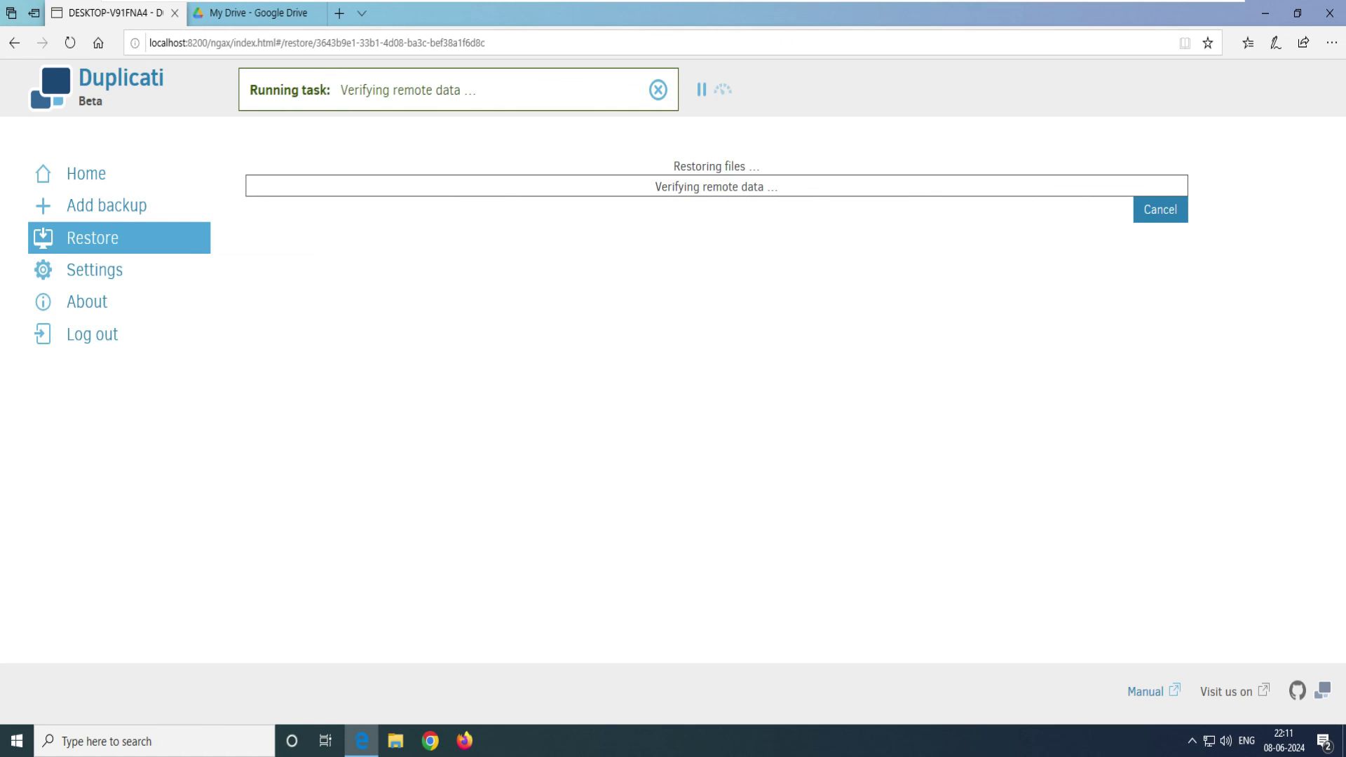
{"action": "left_click_drag", "start_coordinate": [251, 183], "coordinate": [380, 183]}
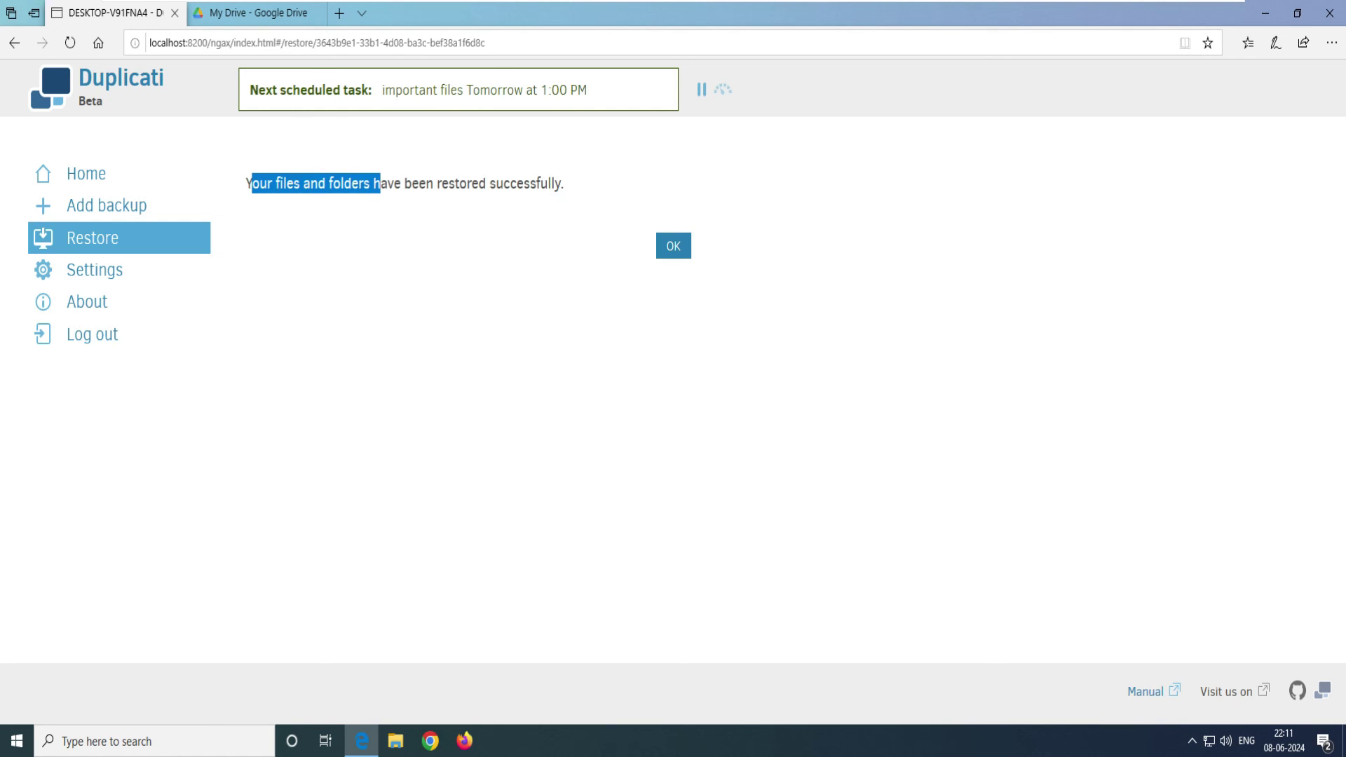
{"action": "left_click_drag", "start_coordinate": [246, 183], "coordinate": [564, 183]}
{"action": "left_click", "coordinate": [673, 245]}
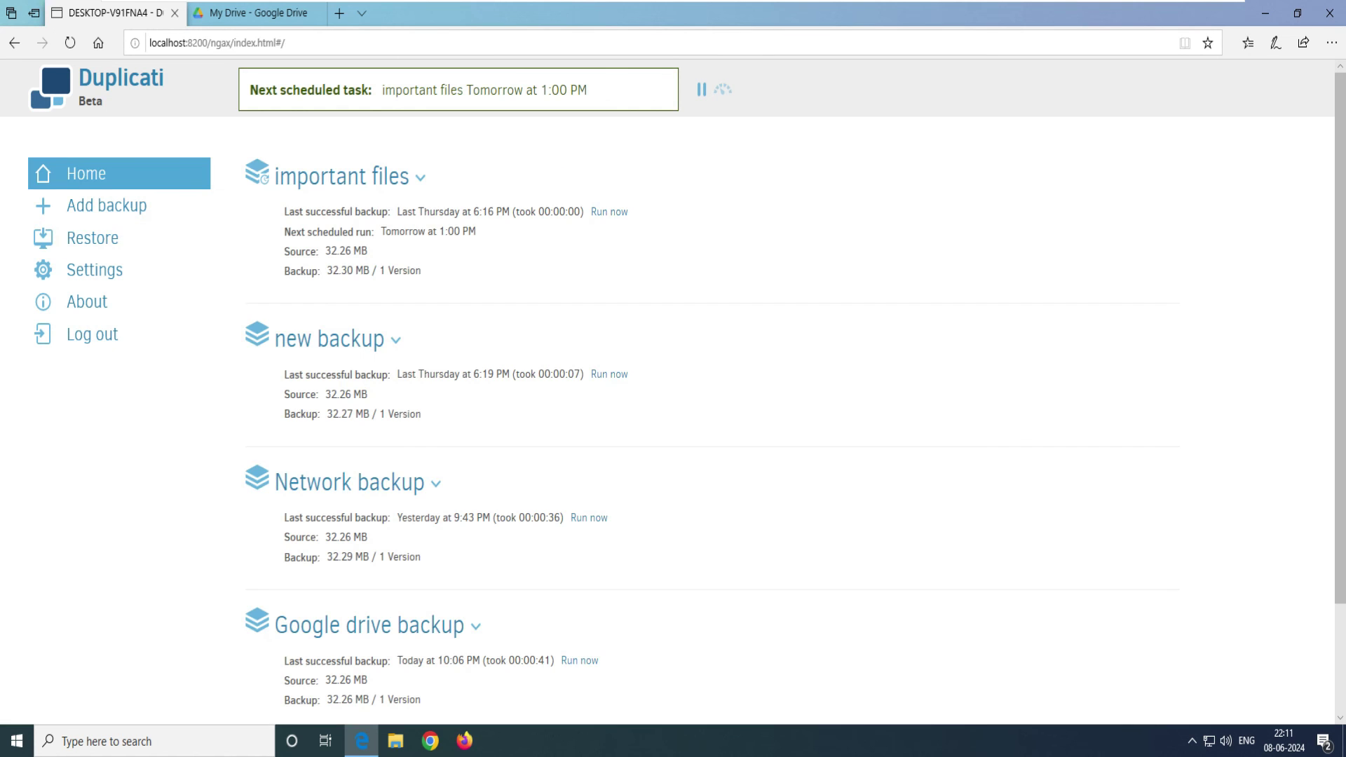
Step: Verify the restored Important files folder on the desktop holds all seven items, then return to Duplicati
{"action": "left_click", "coordinate": [1265, 13]}
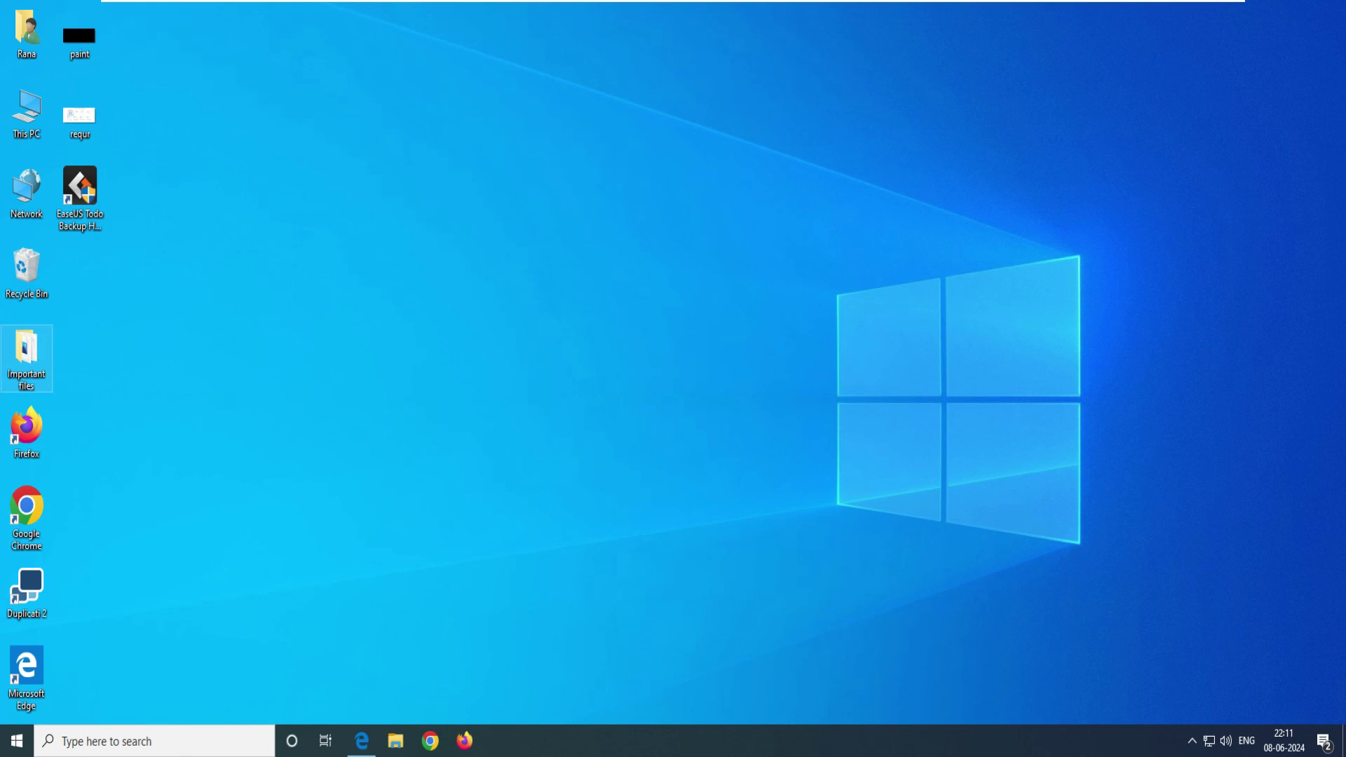
{"action": "double_click", "coordinate": [26, 354]}
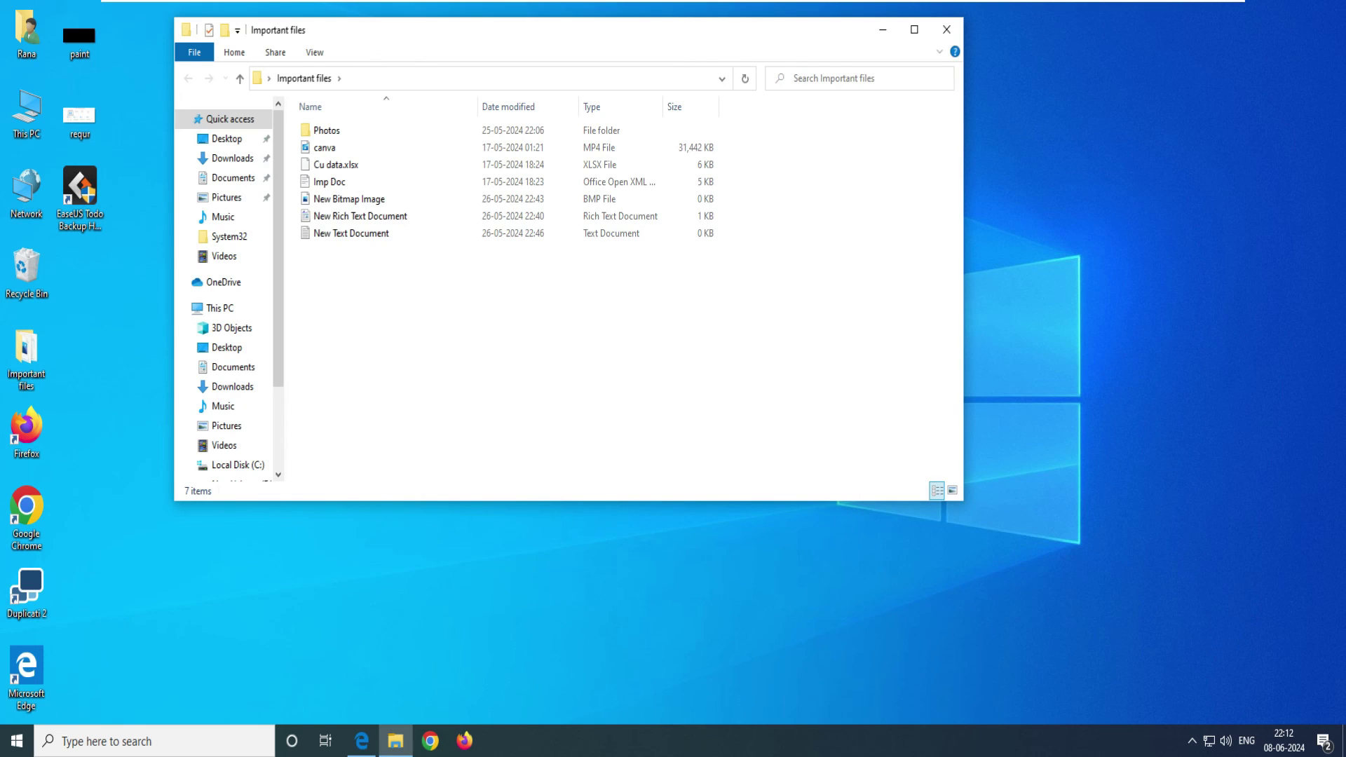
{"action": "left_click_drag", "start_coordinate": [784, 370], "coordinate": [301, 121]}
{"action": "key", "text": "Escape"}
{"action": "left_click", "coordinate": [361, 740]}
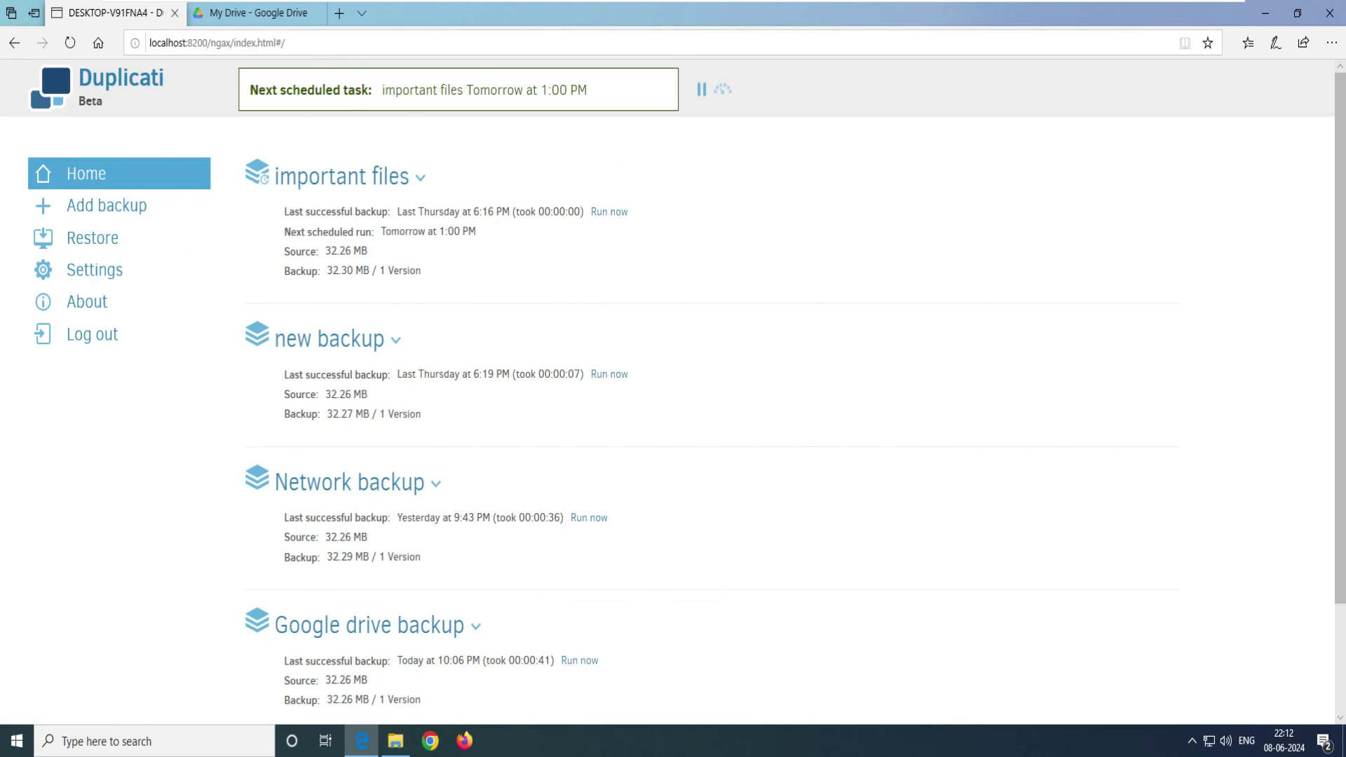
Step: Choose the saved Google drive backup job as the restore source and select all its files
{"action": "scroll", "coordinate": [701, 421], "scroll_direction": "down", "scroll_amount": 2}
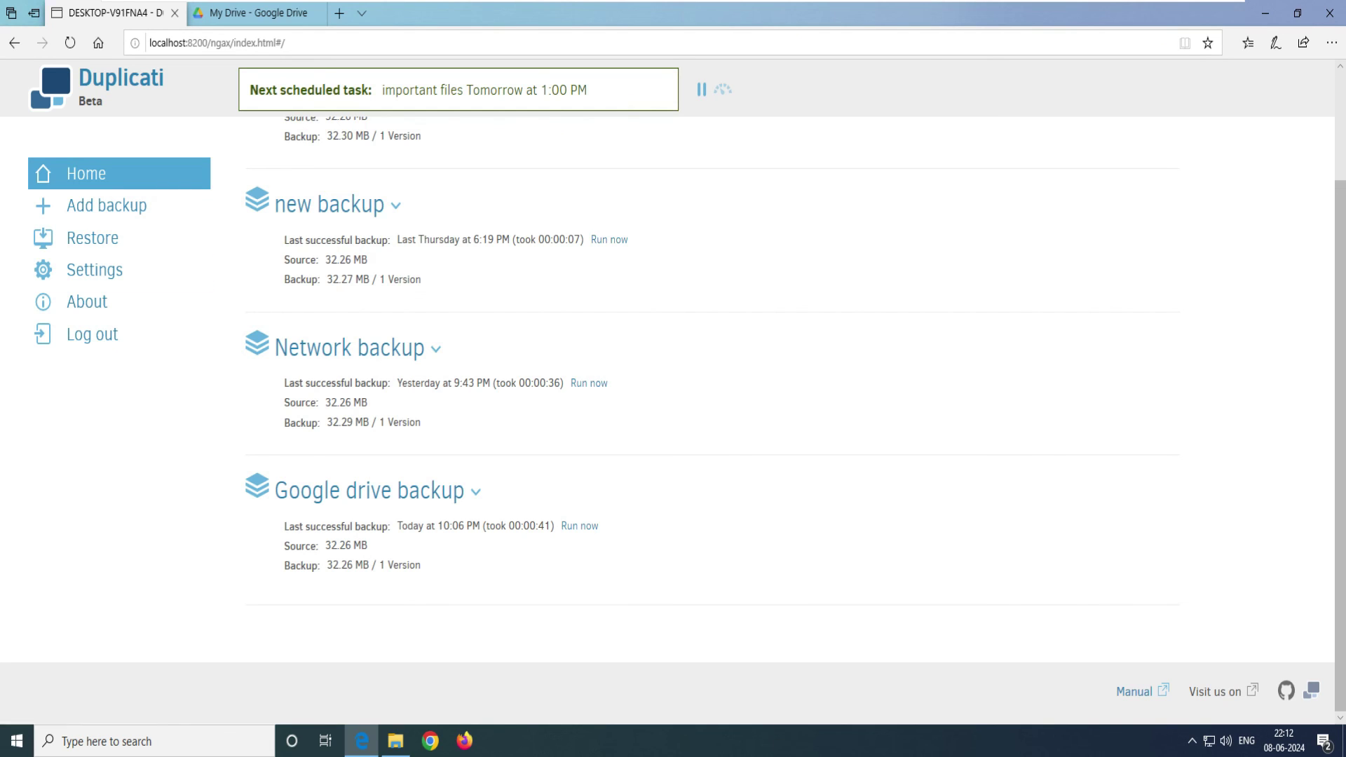
{"action": "left_click", "coordinate": [92, 238]}
{"action": "left_click", "coordinate": [86, 173]}
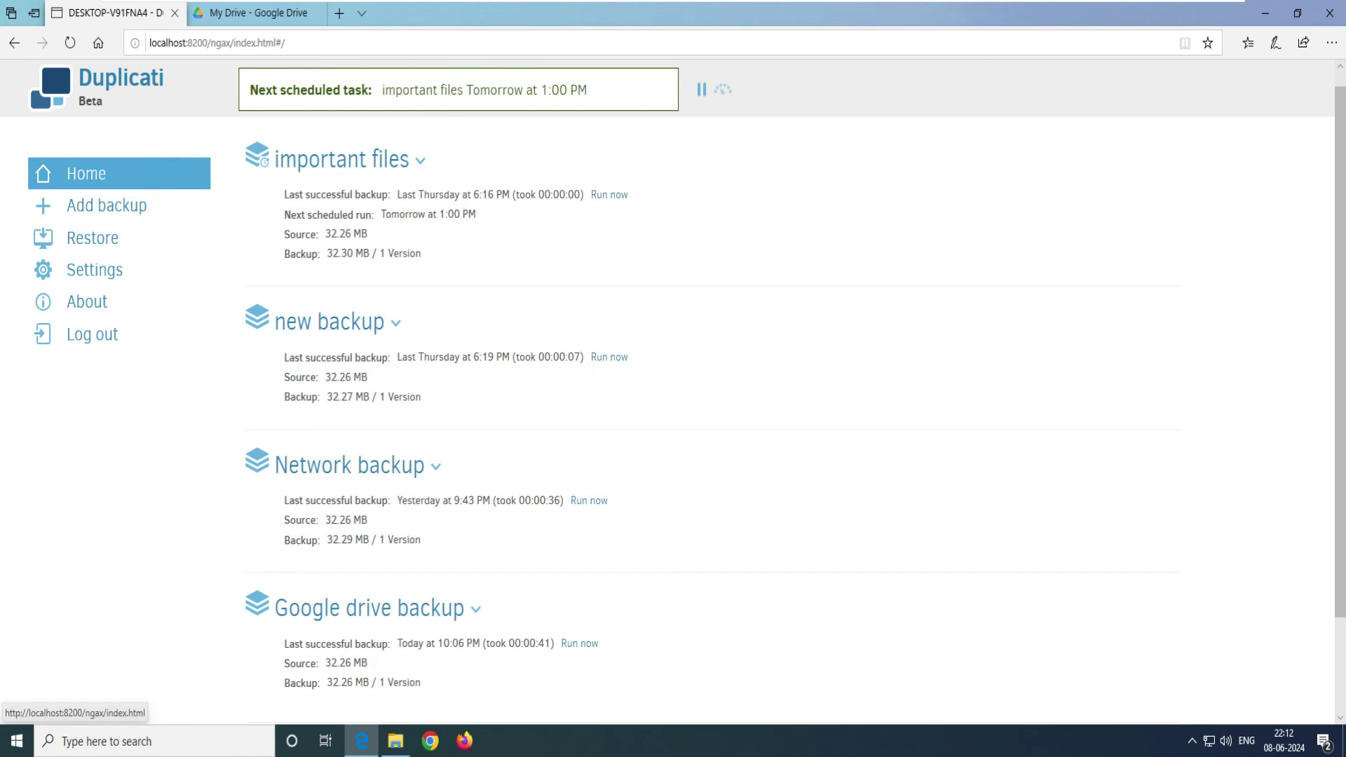
{"action": "left_click", "coordinate": [92, 238]}
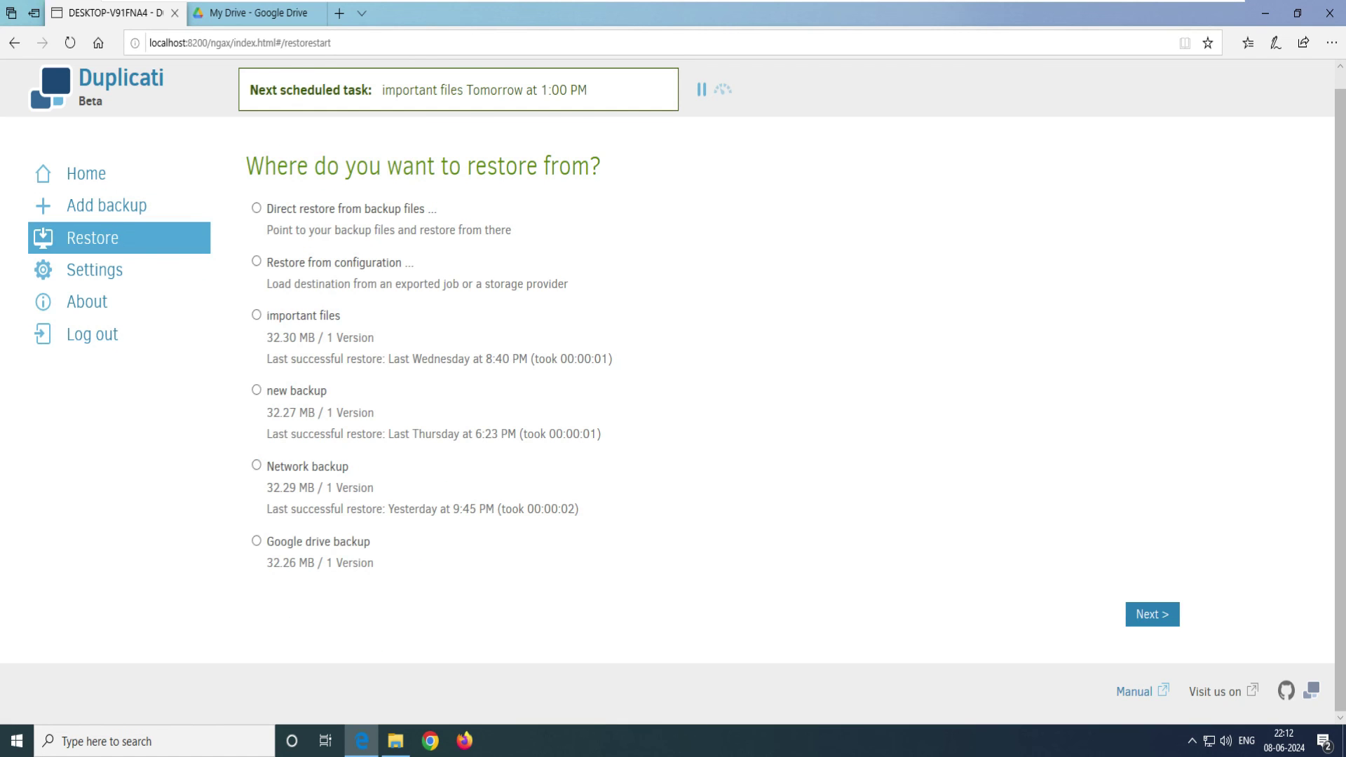
{"action": "triple_click", "coordinate": [317, 541]}
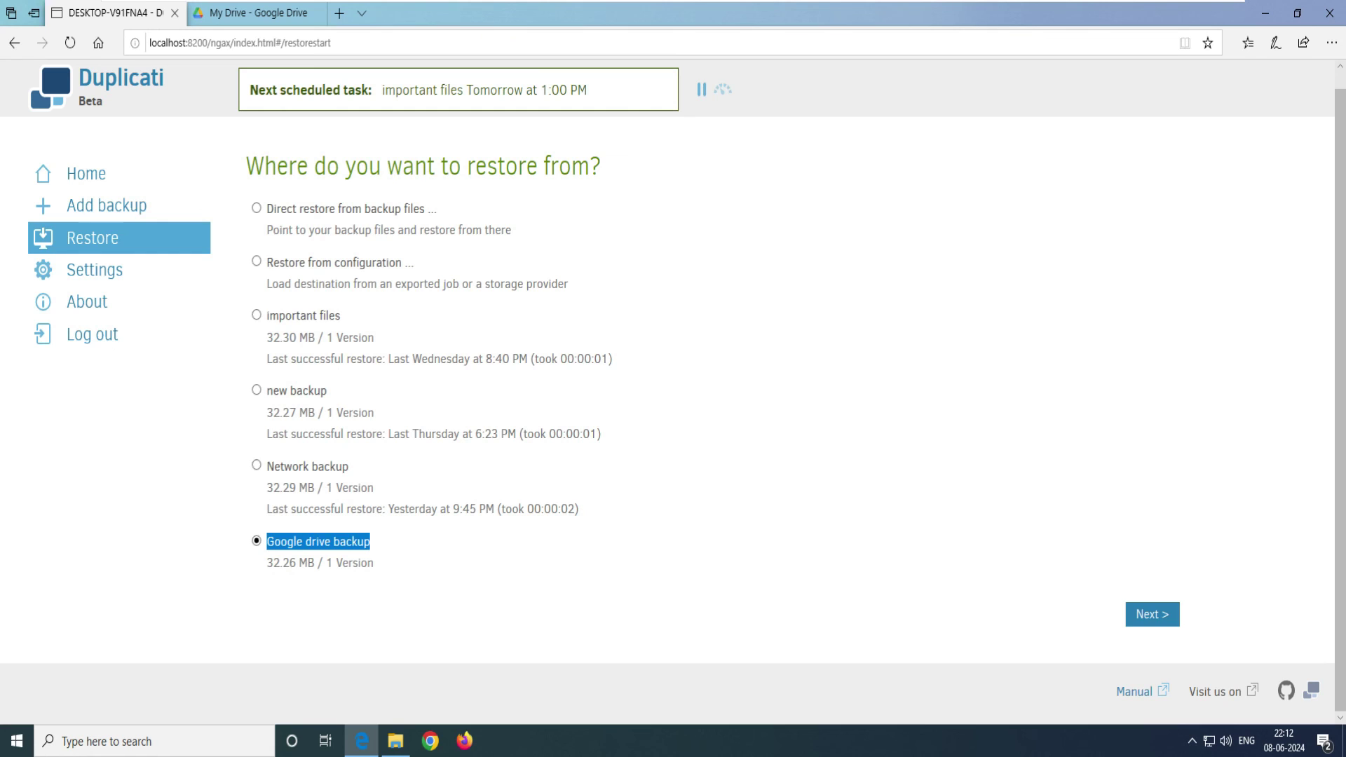
{"action": "left_click", "coordinate": [1151, 614]}
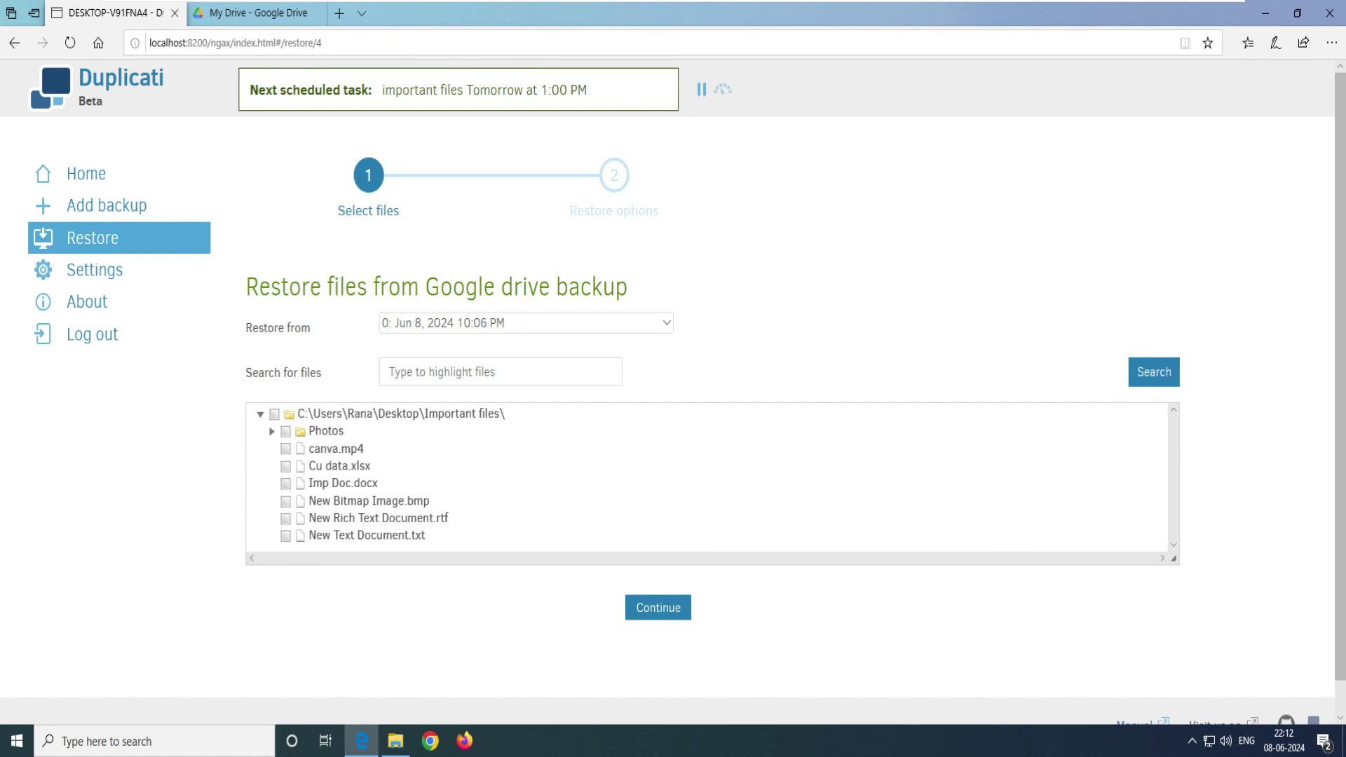
{"action": "left_click", "coordinate": [274, 413]}
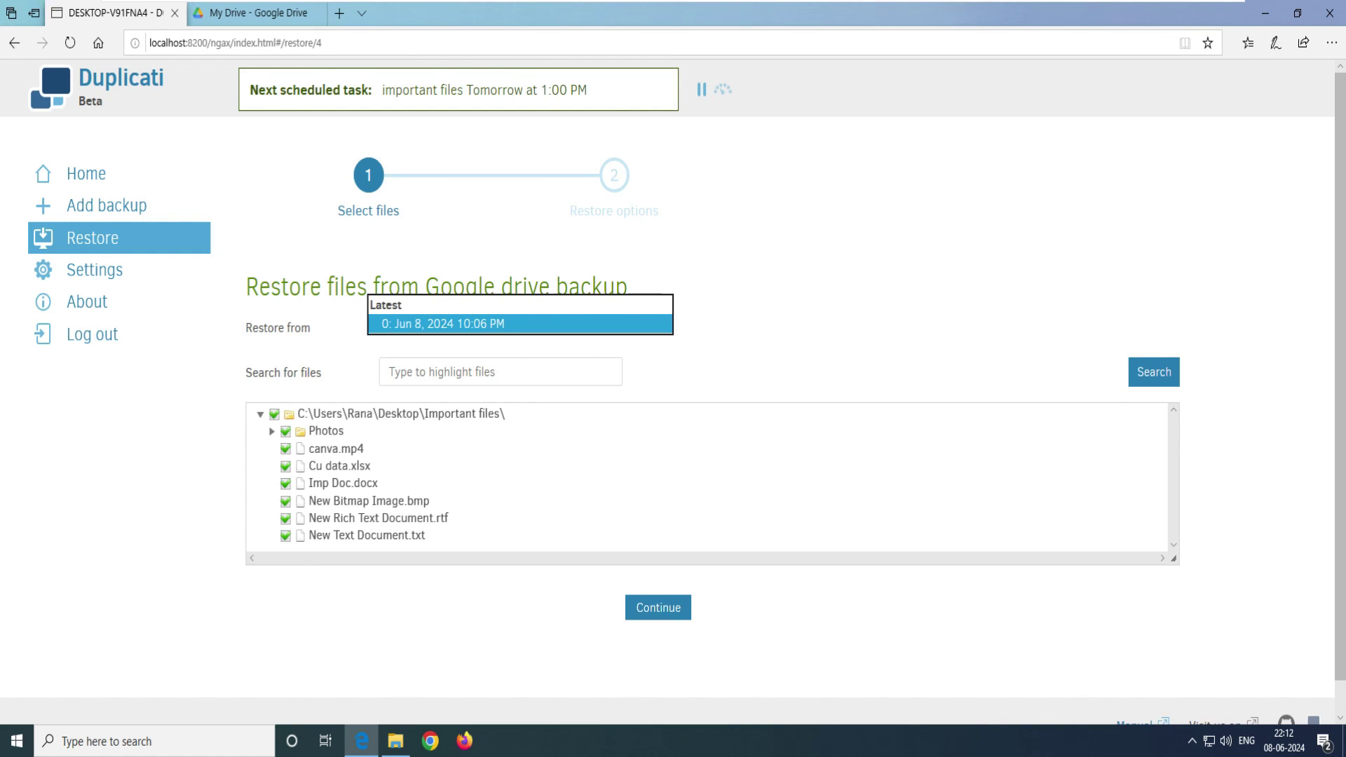
Step: Restore the selected files to their original location
{"action": "left_click", "coordinate": [659, 608]}
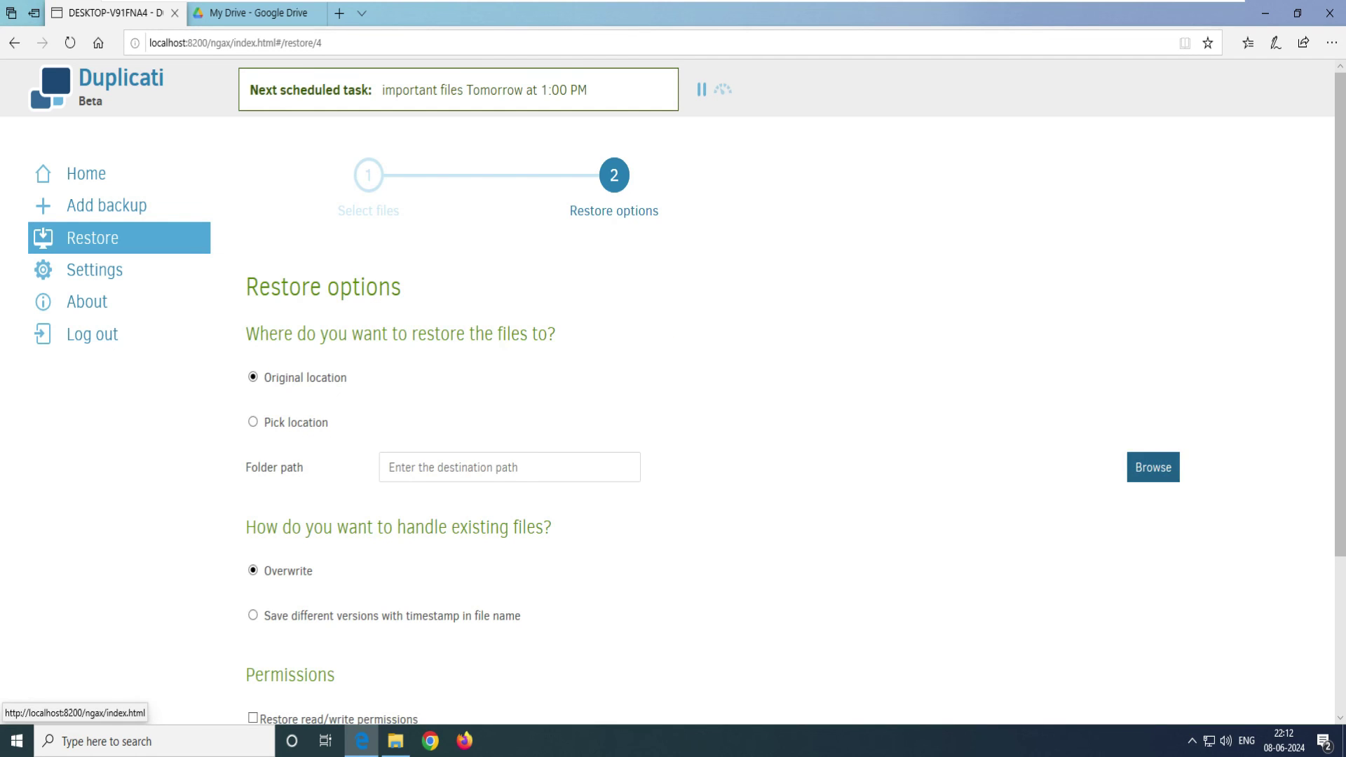
{"action": "scroll", "coordinate": [661, 491], "scroll_direction": "down", "scroll_amount": 3}
{"action": "left_click", "coordinate": [661, 571]}
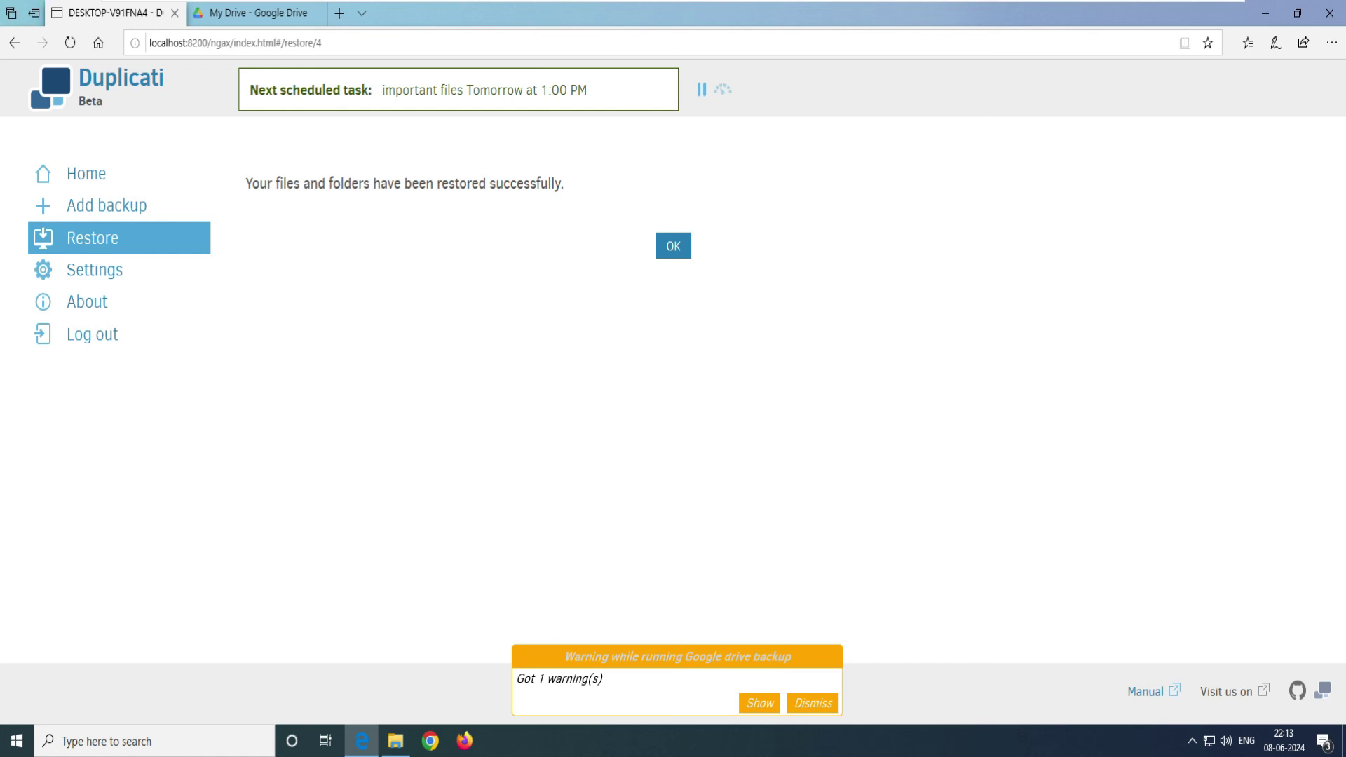
Step: Confirm the restore message, close the Important files window, and refresh the desktop
{"action": "key", "text": "Return"}
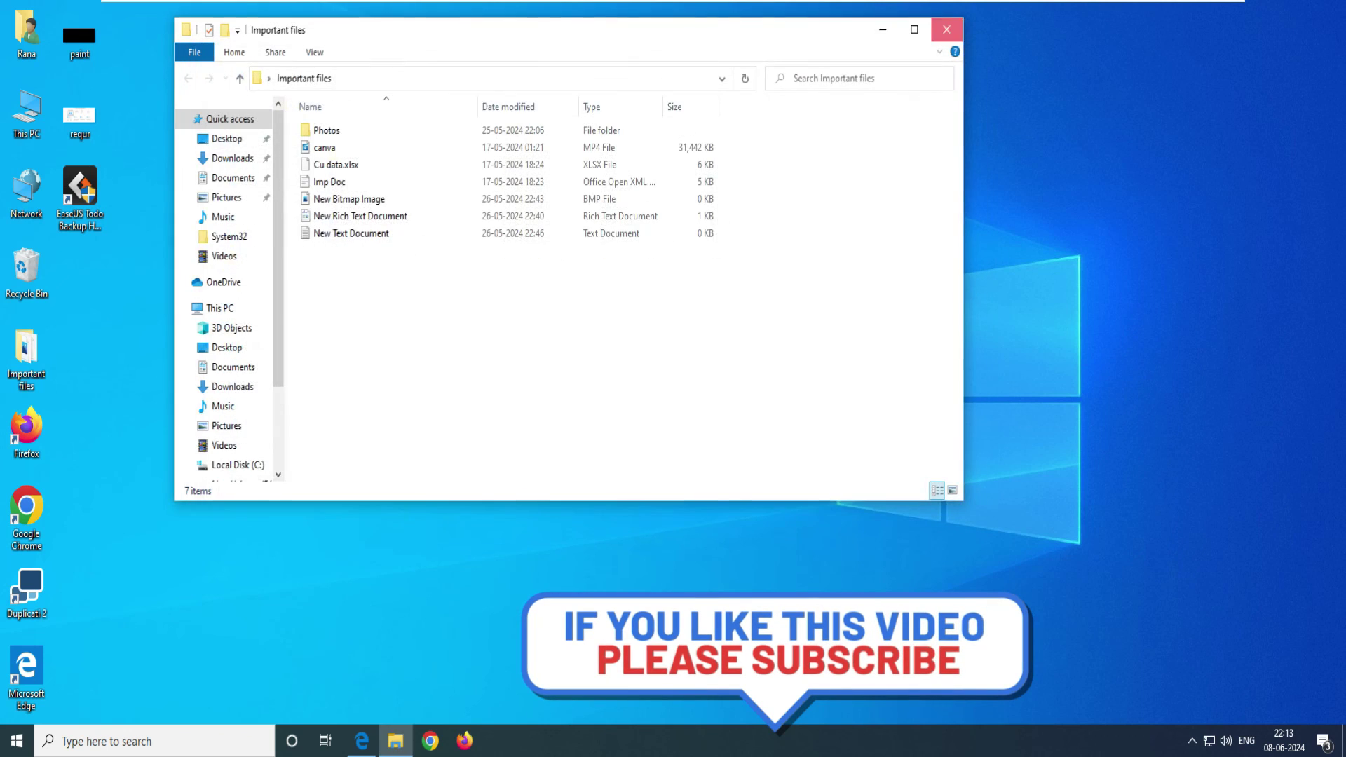
{"action": "left_click", "coordinate": [946, 29]}
{"action": "right_click", "coordinate": [432, 202]}
{"action": "key", "text": "Return"}
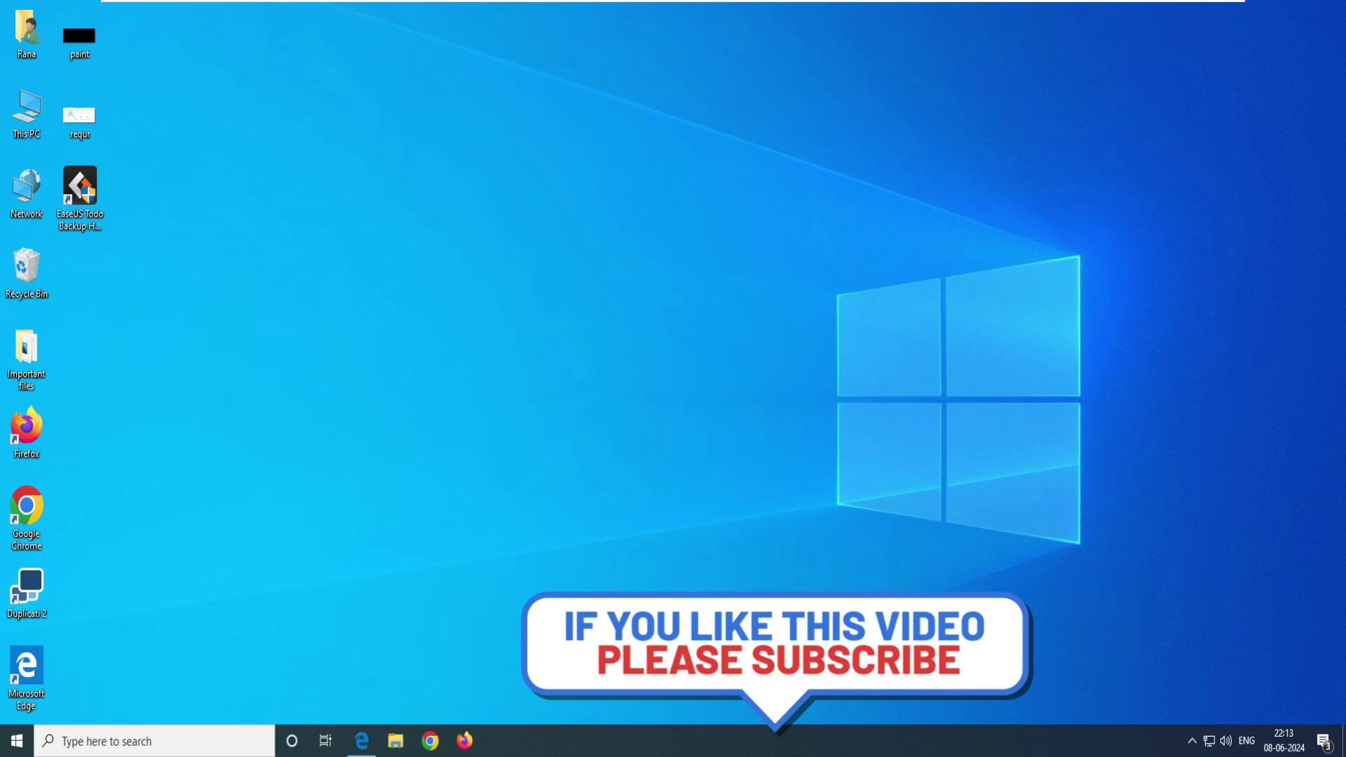